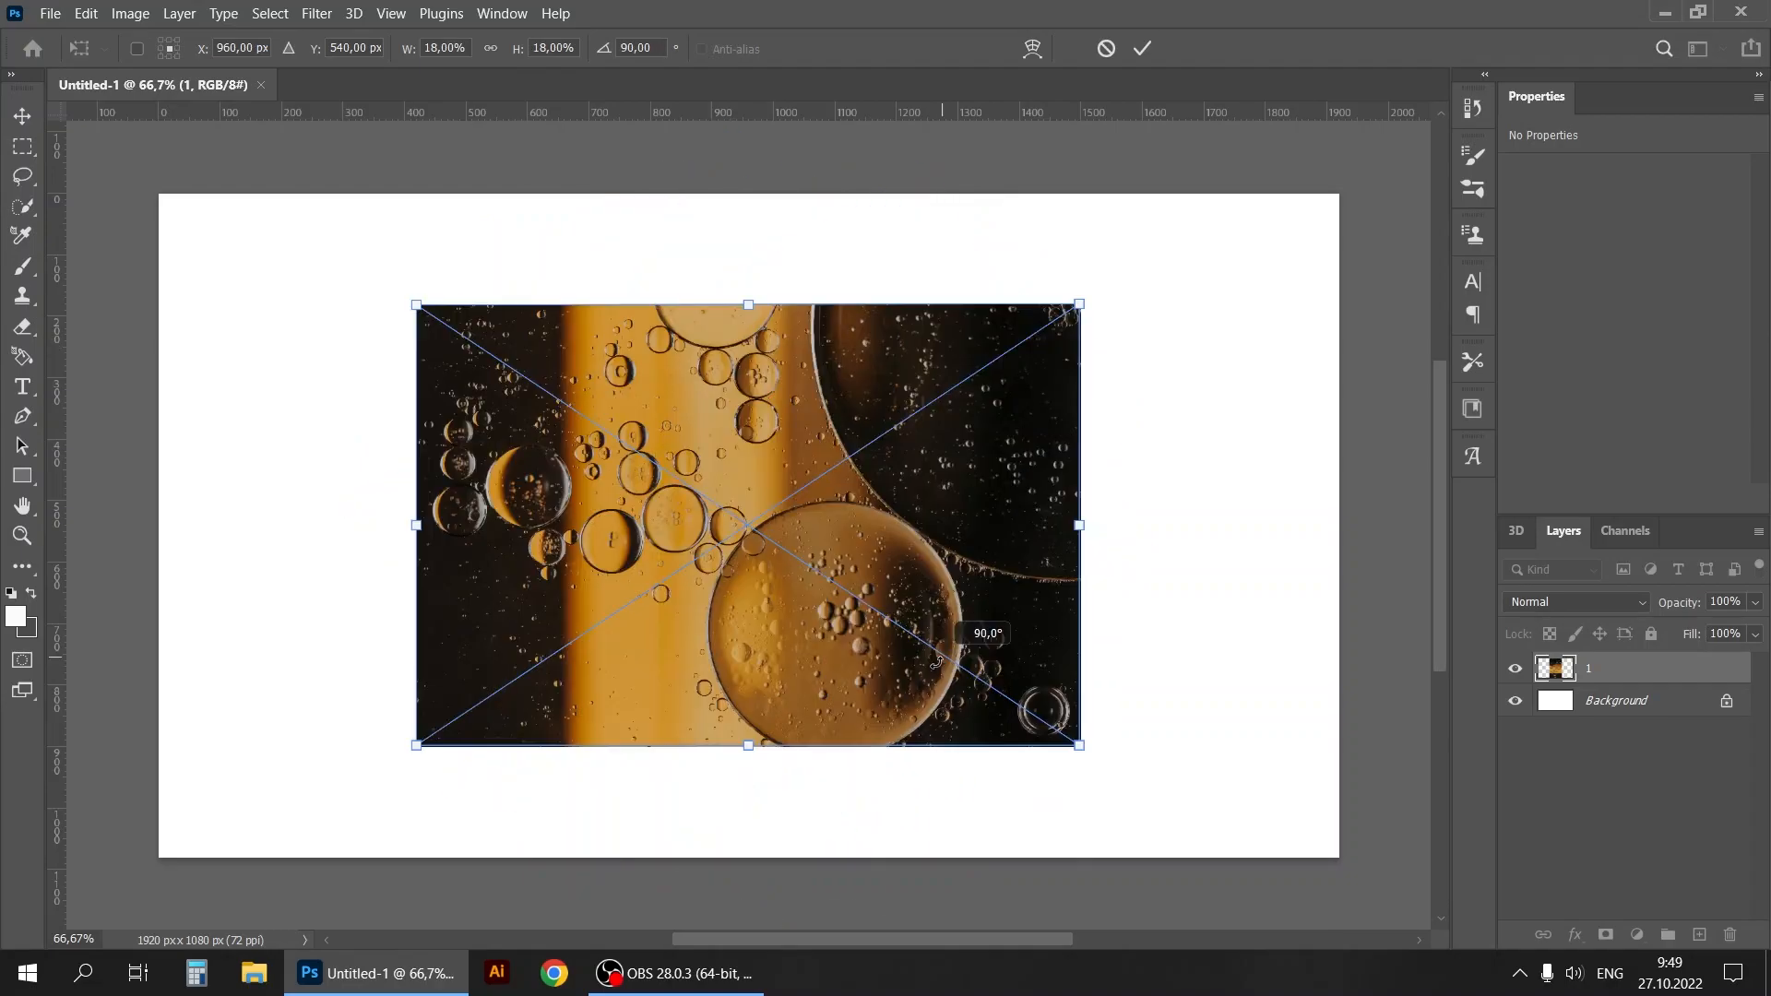
Step: Enlarge the rotated bubble image to cover the whole canvas and save the document as TEXTURE.psd
left_click_drag(1090, 755, 1374, 947)
left_click(23, 119)
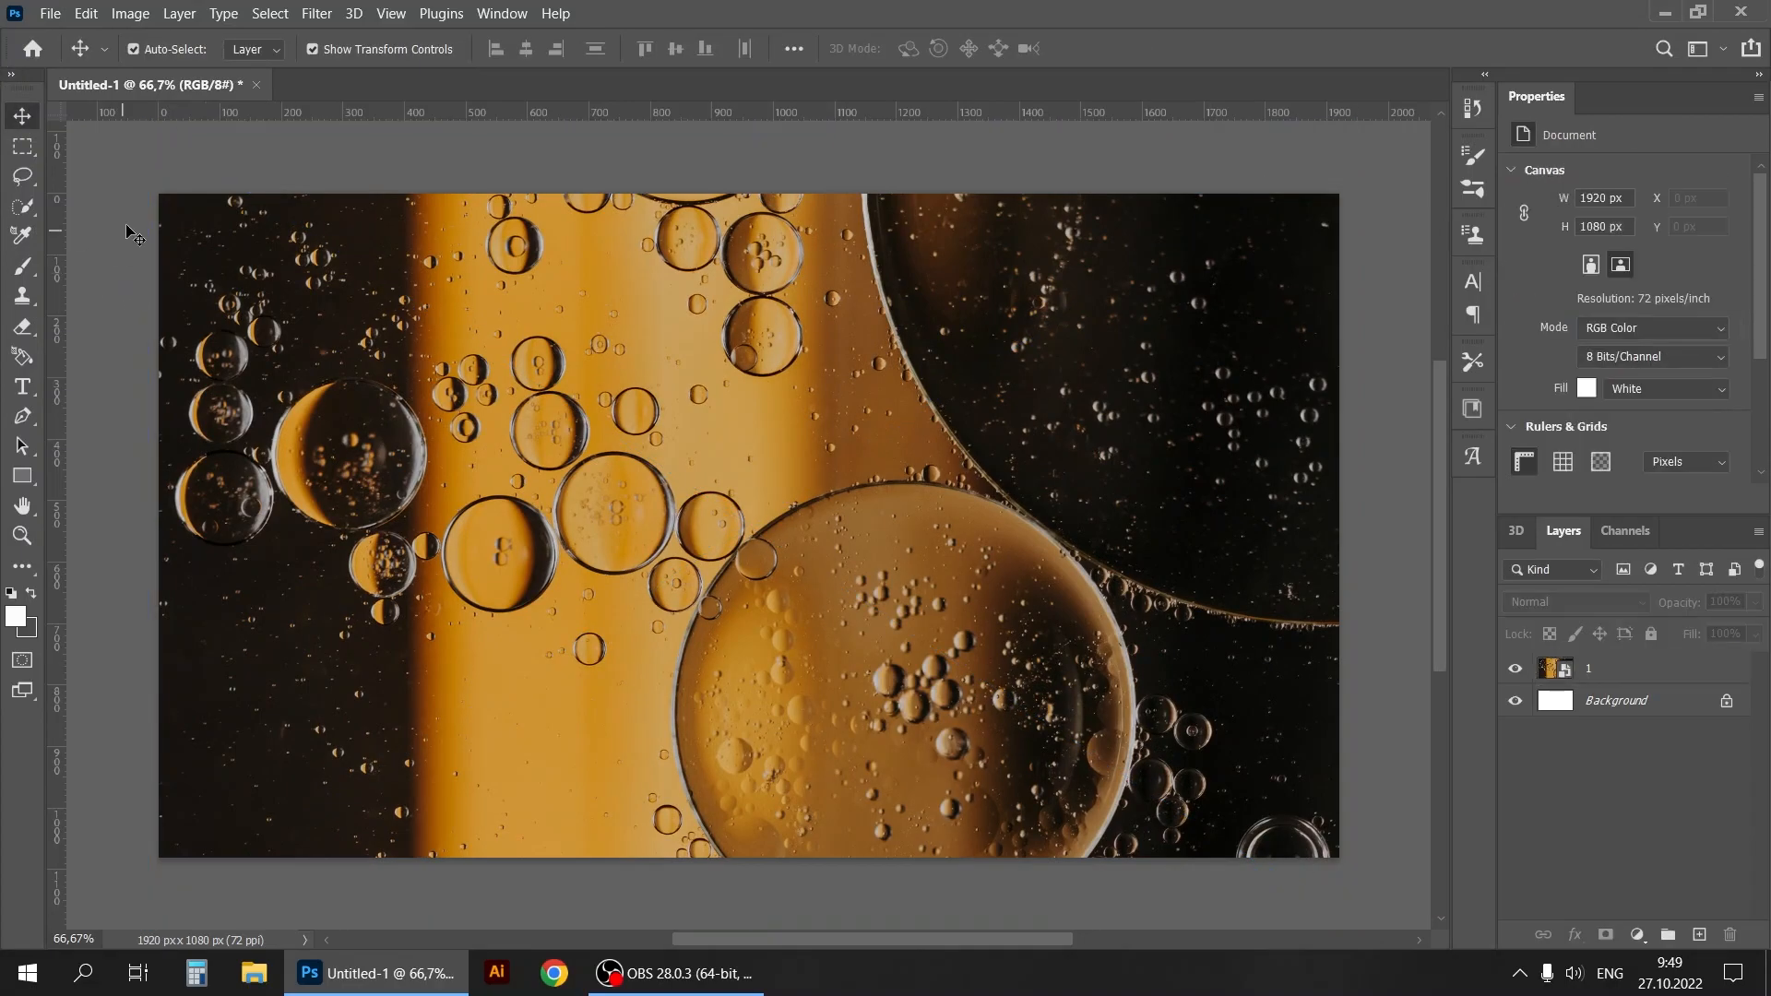
left_click(50, 13)
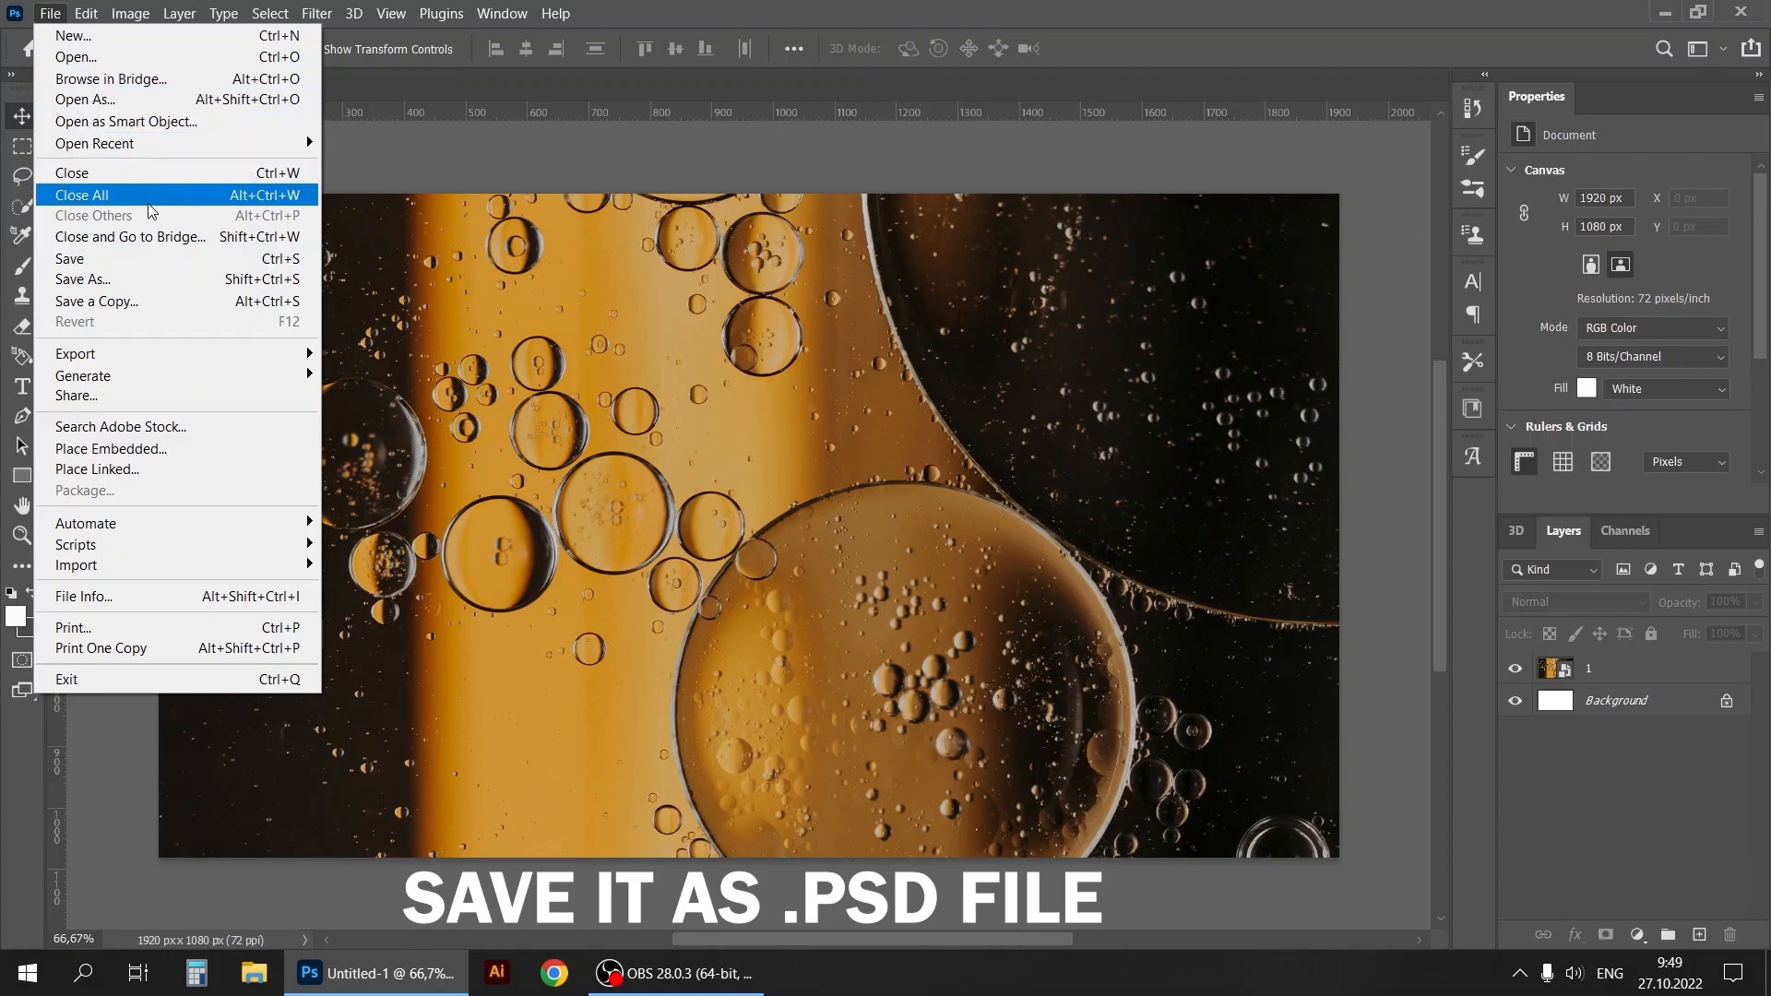
left_click(148, 280)
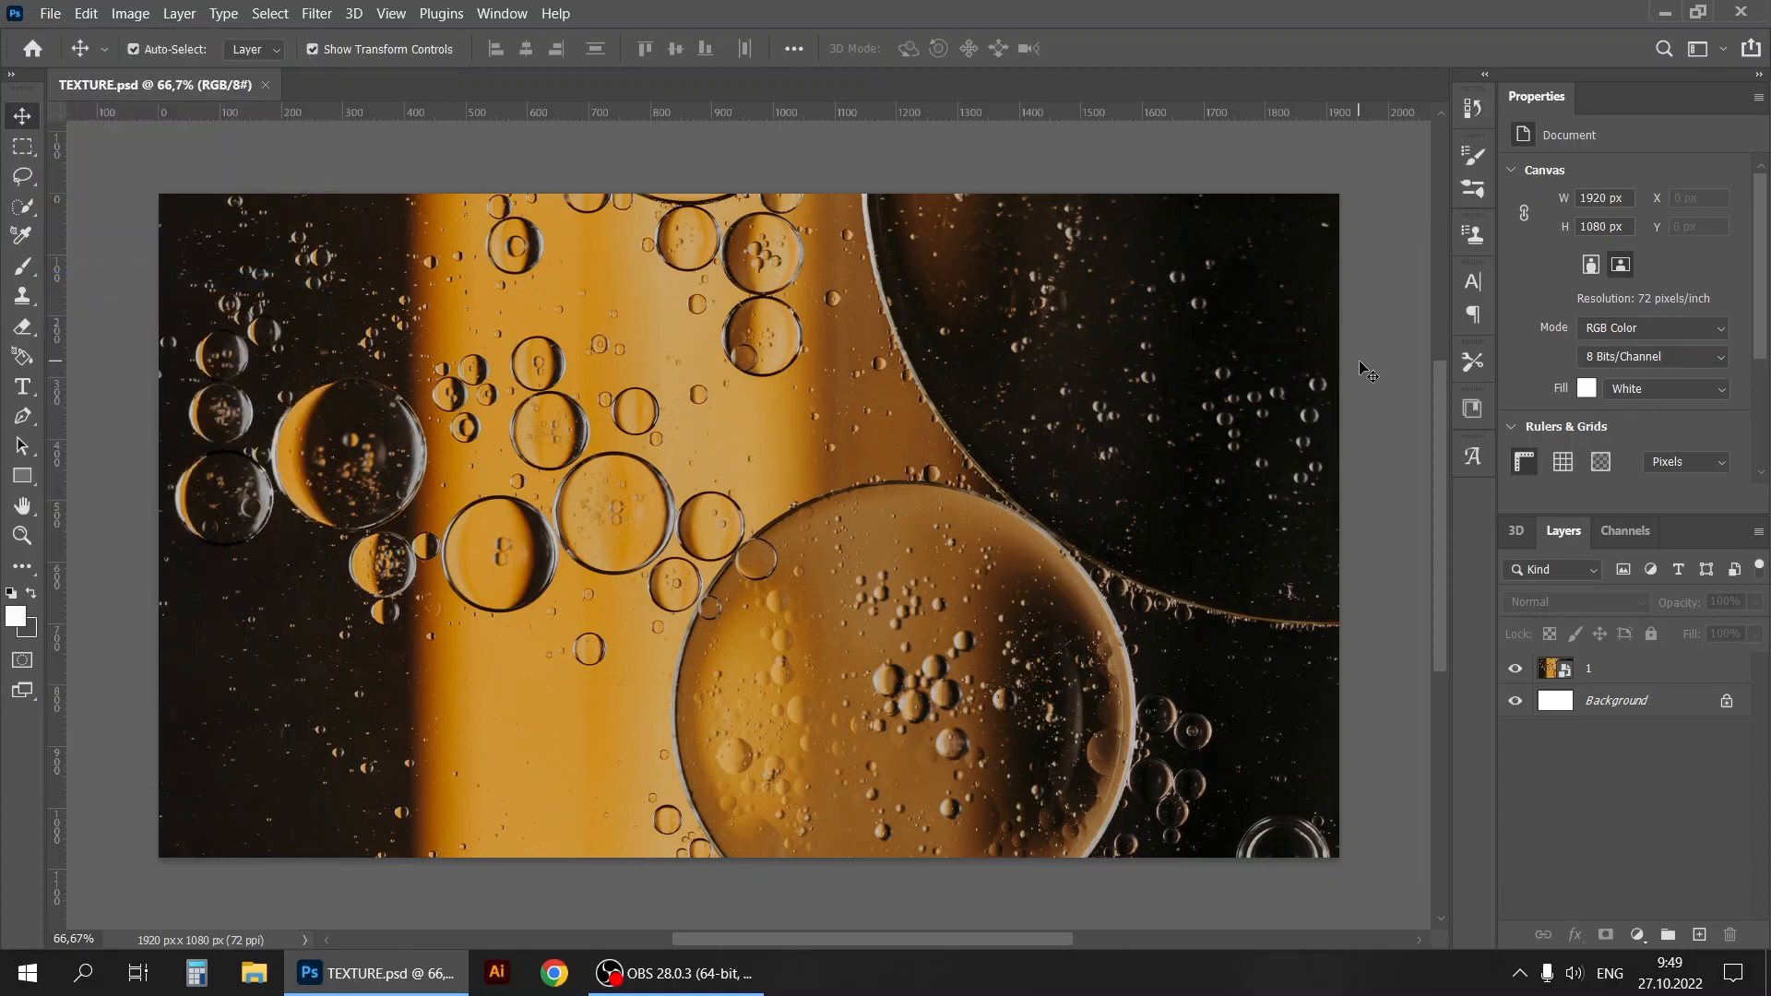
Step: Delete the bubble image layer and add a new empty layer above the background
left_click_drag(1610, 678, 1727, 936)
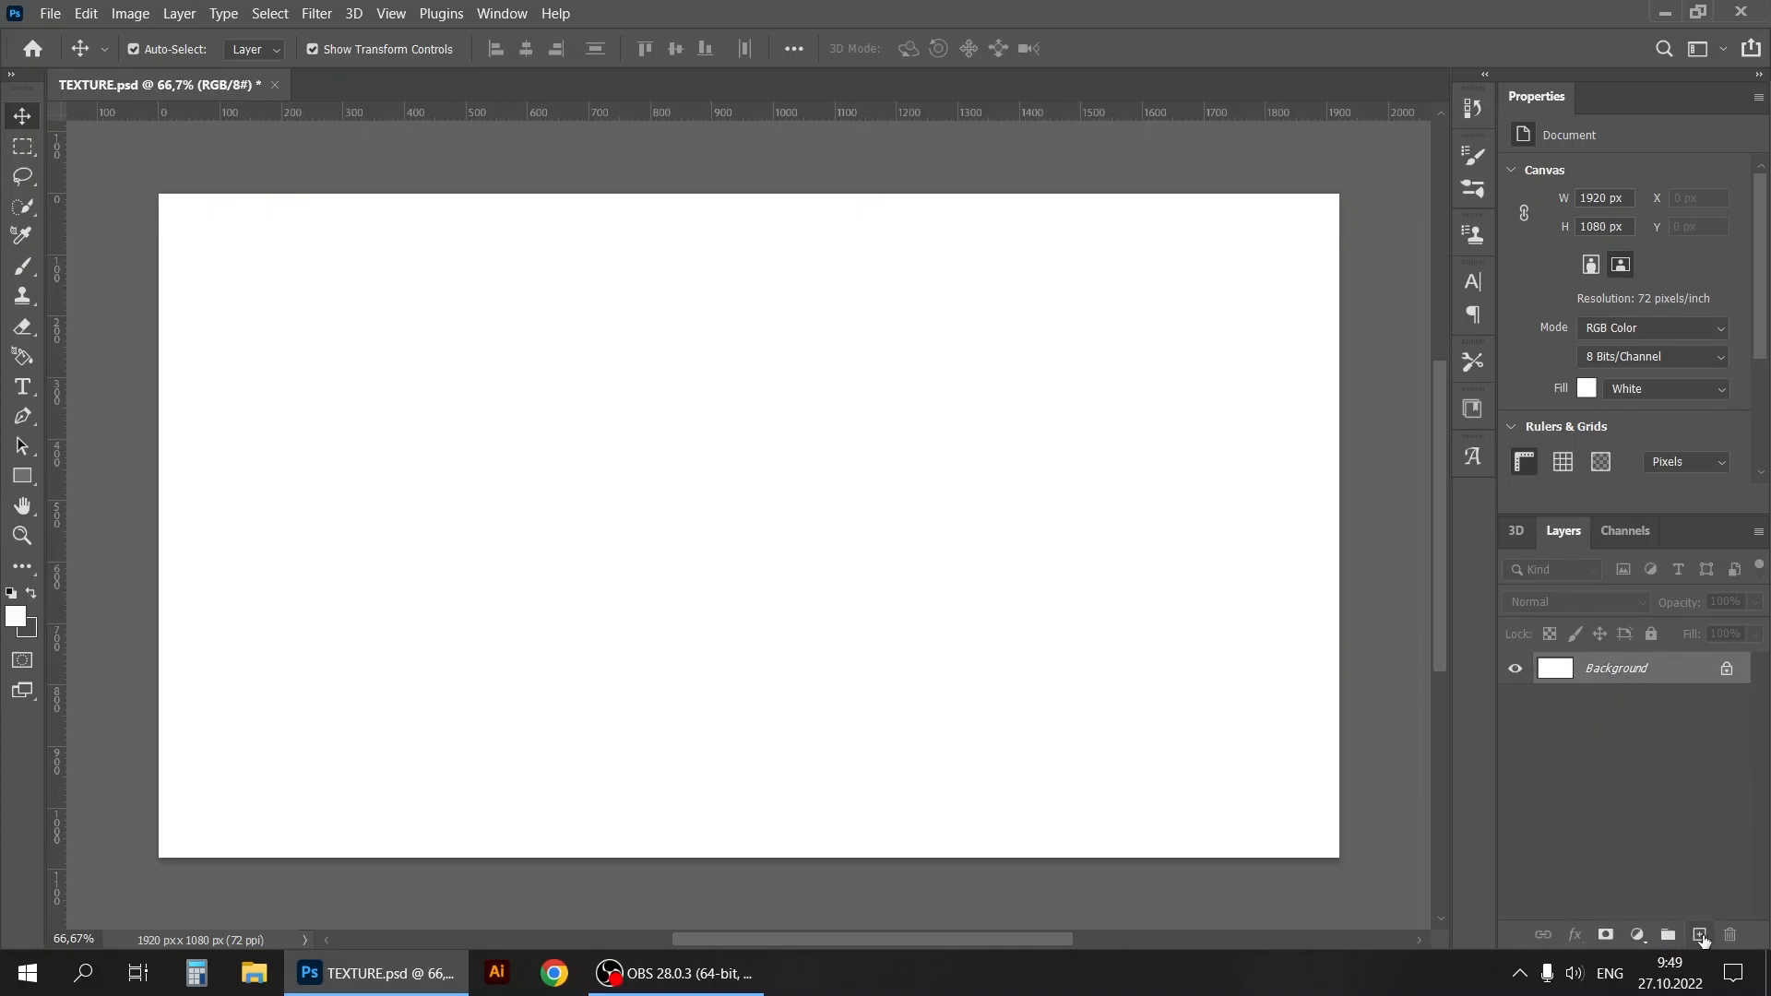
left_click(1700, 934)
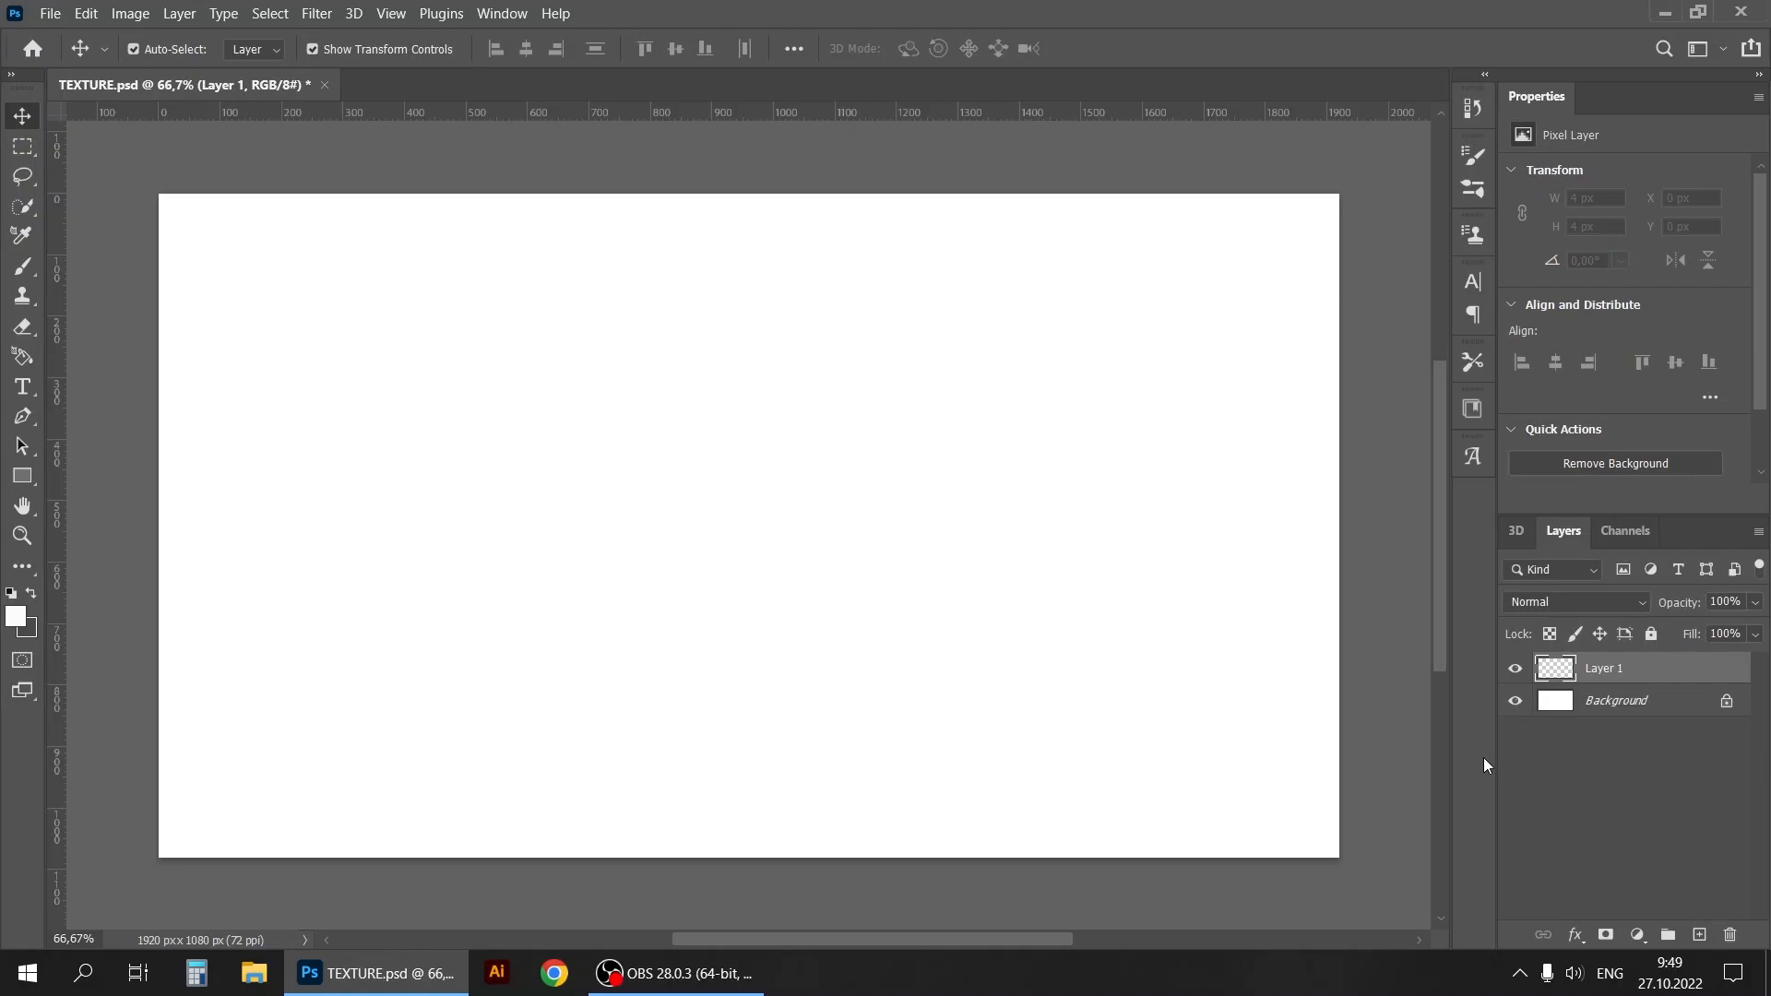
Step: Draw a near-black filled rectangle of about 2006 × 1155 px that covers the whole canvas
left_click(22, 476)
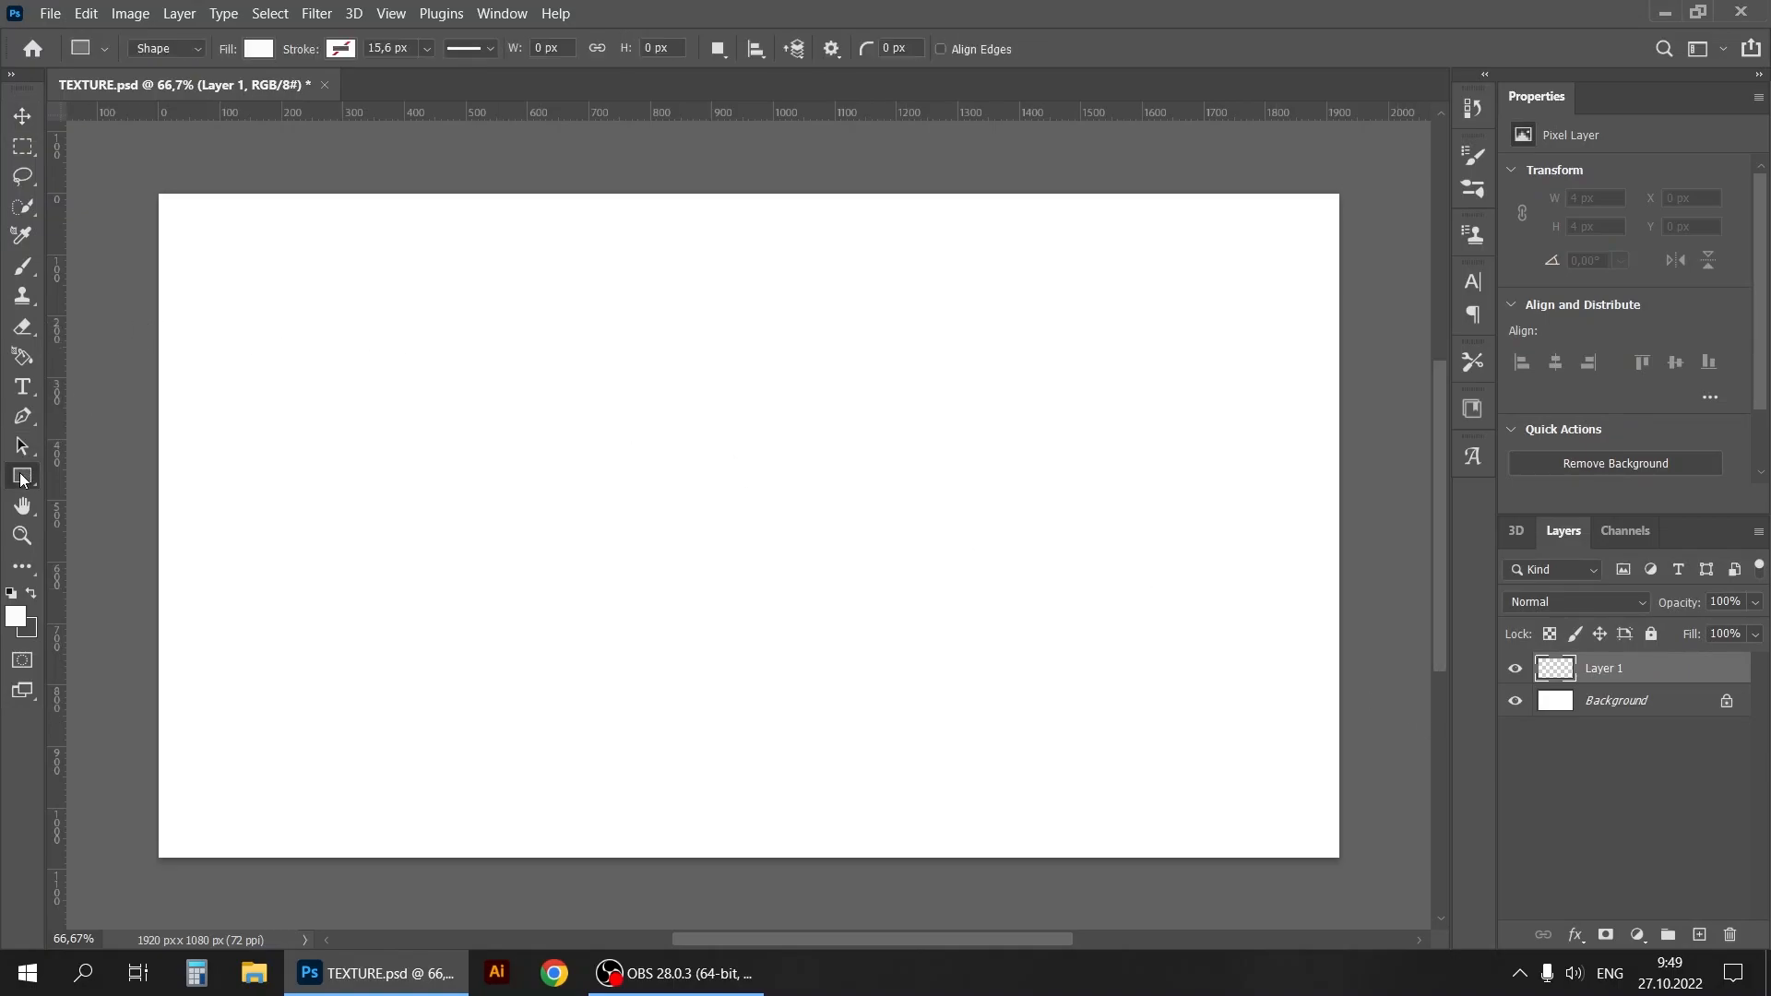
left_click(260, 49)
left_click(116, 170)
left_click_drag(1365, 175, 131, 883)
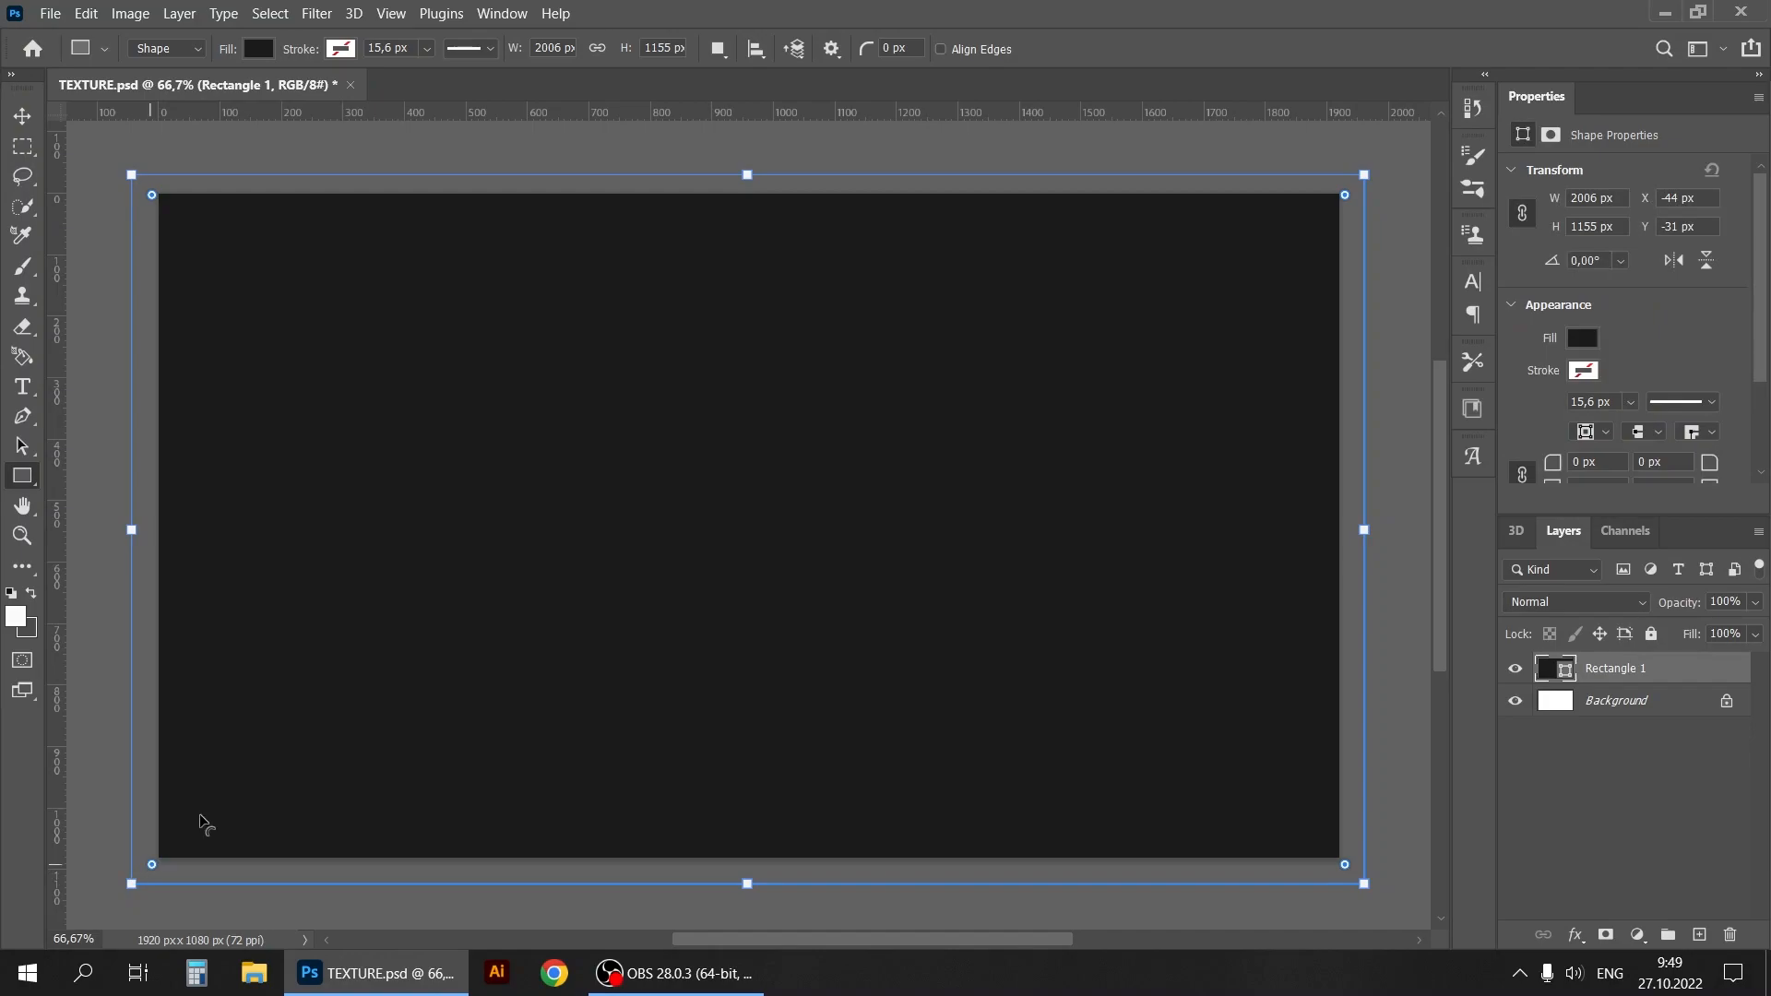
left_click(24, 117)
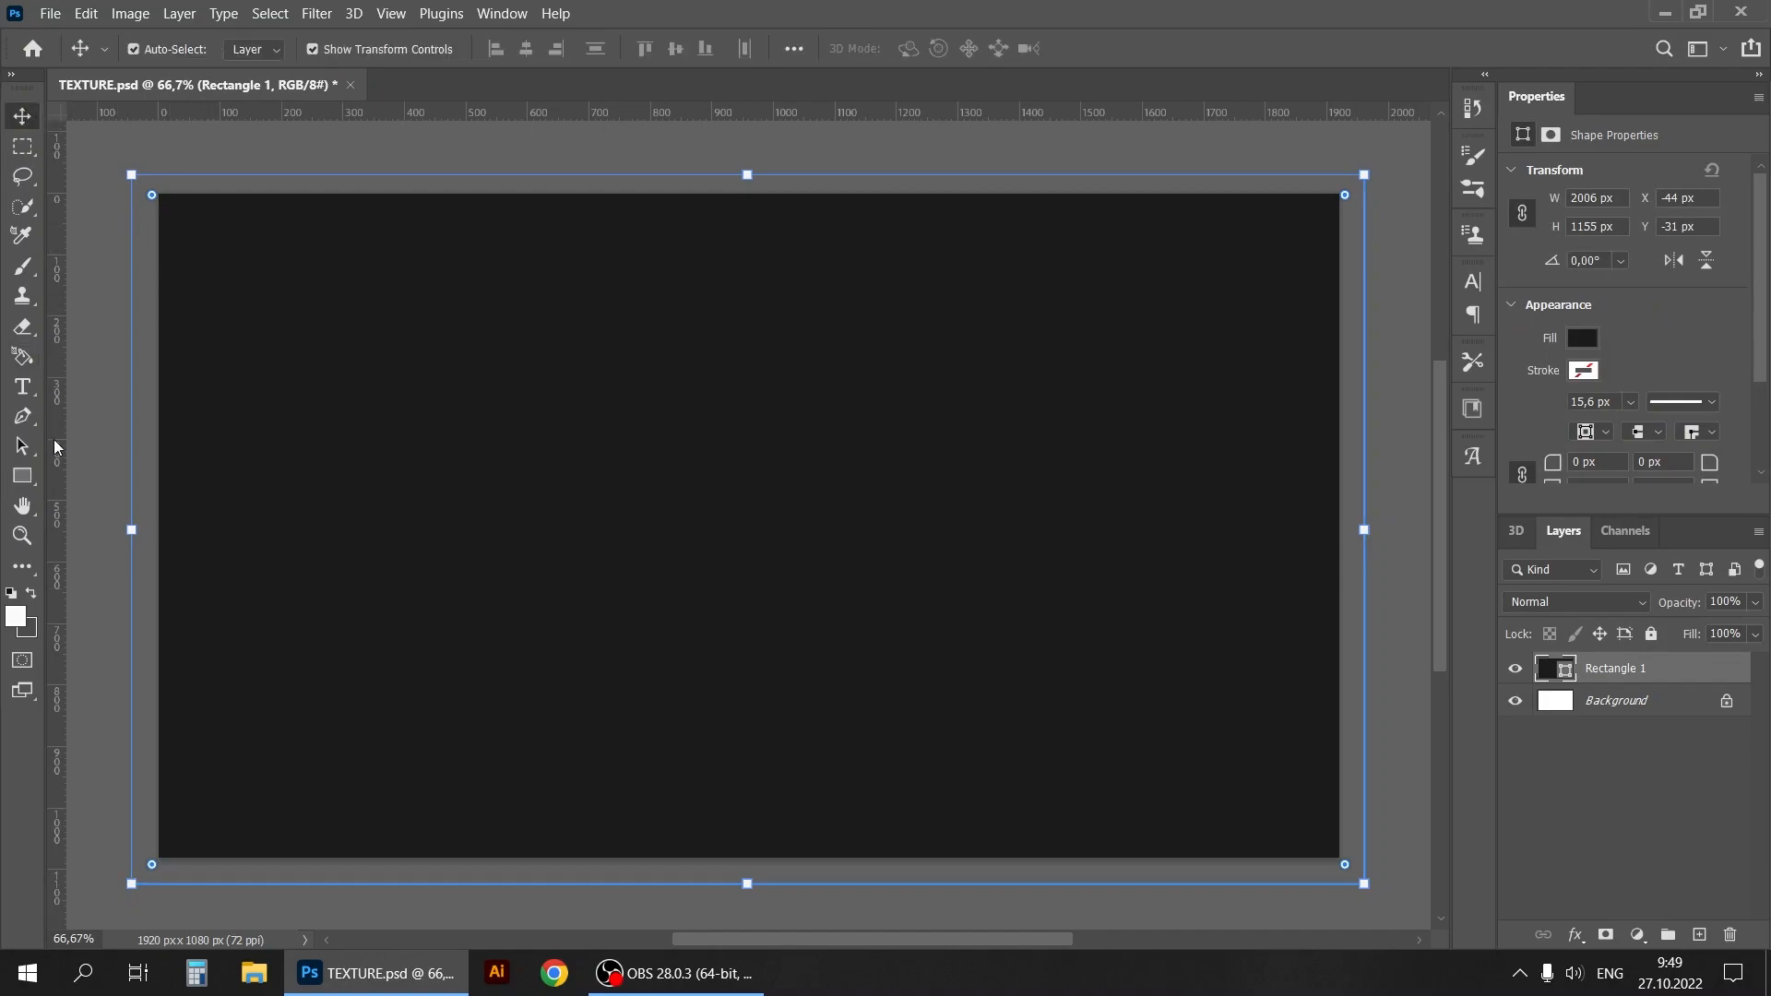
left_click(85, 441)
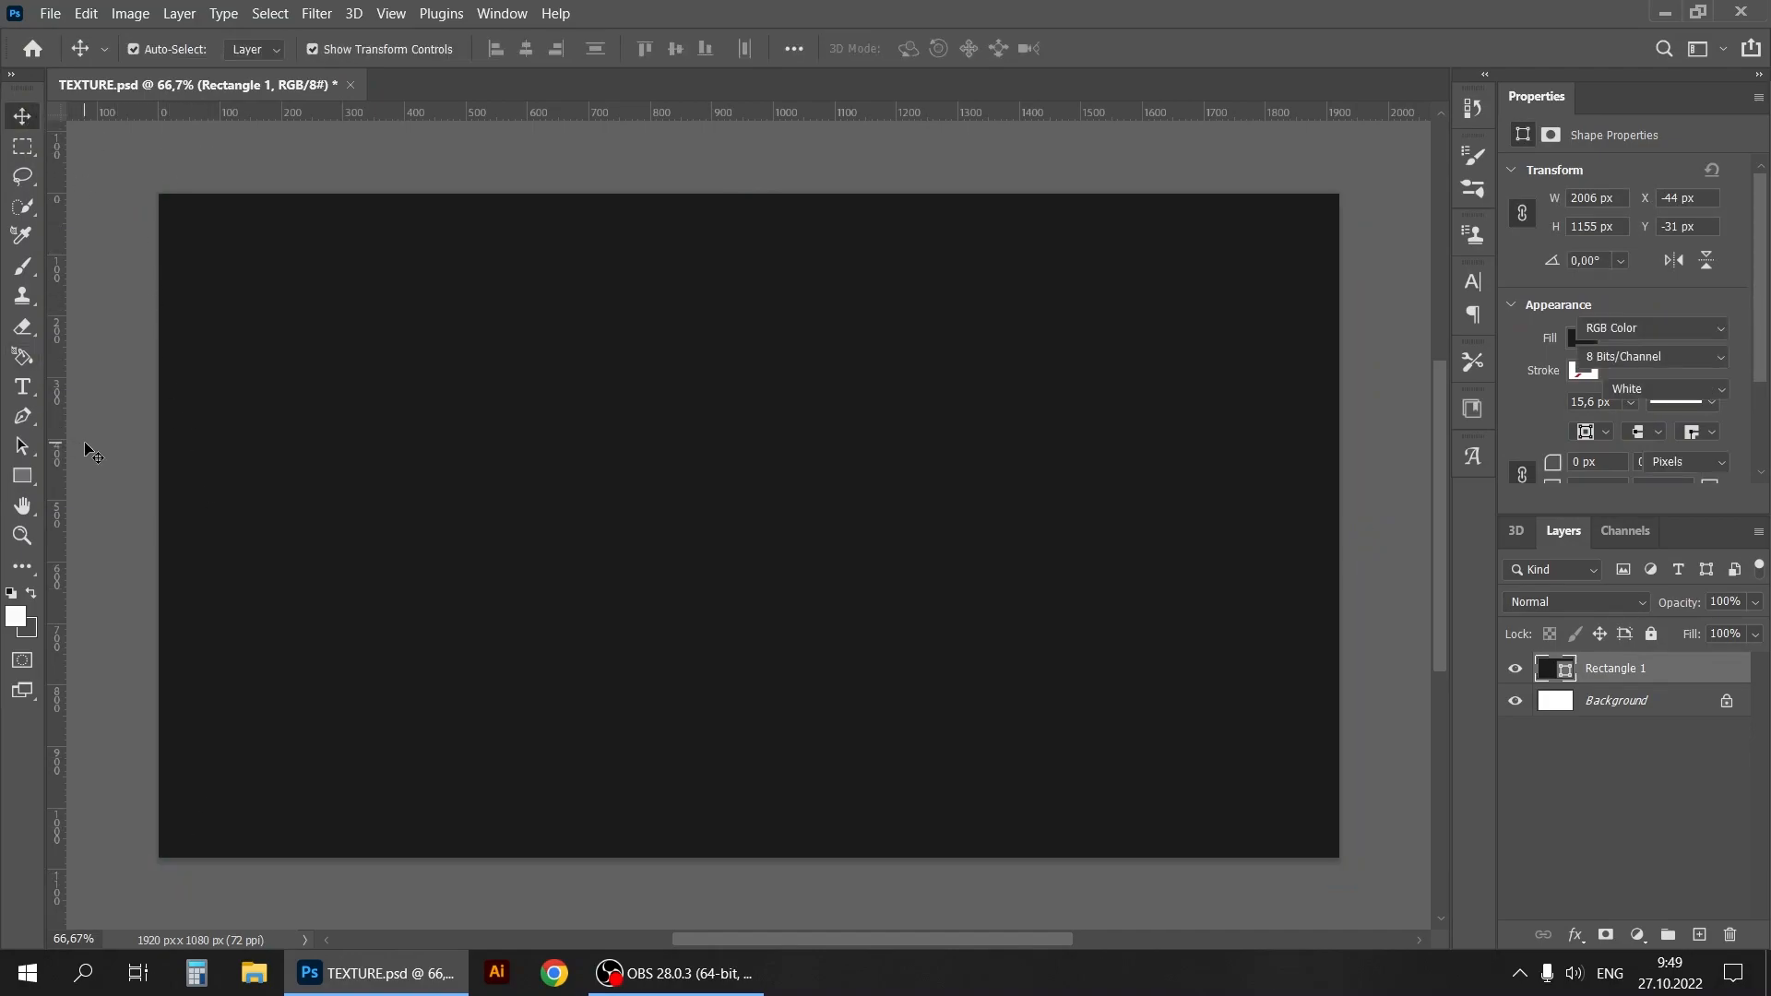
Step: Add a horizontal text layer reading FROZEN in white over the dark rectangle
left_click(22, 386)
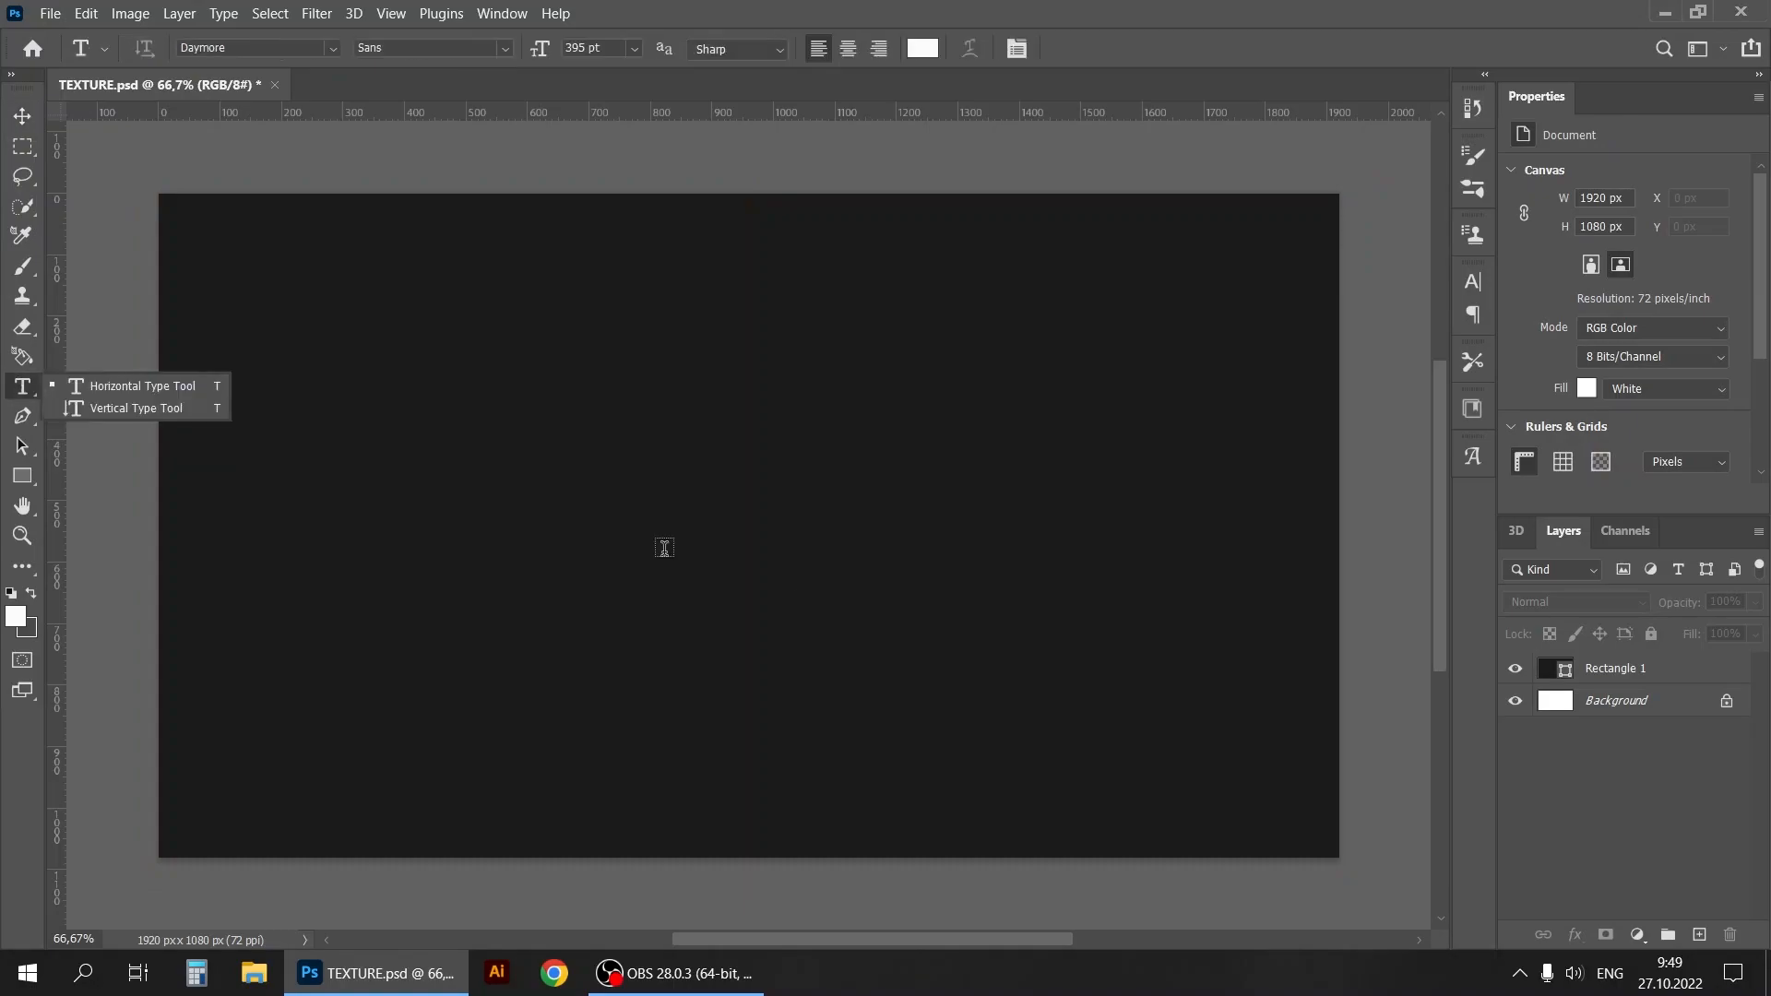
left_click(464, 528)
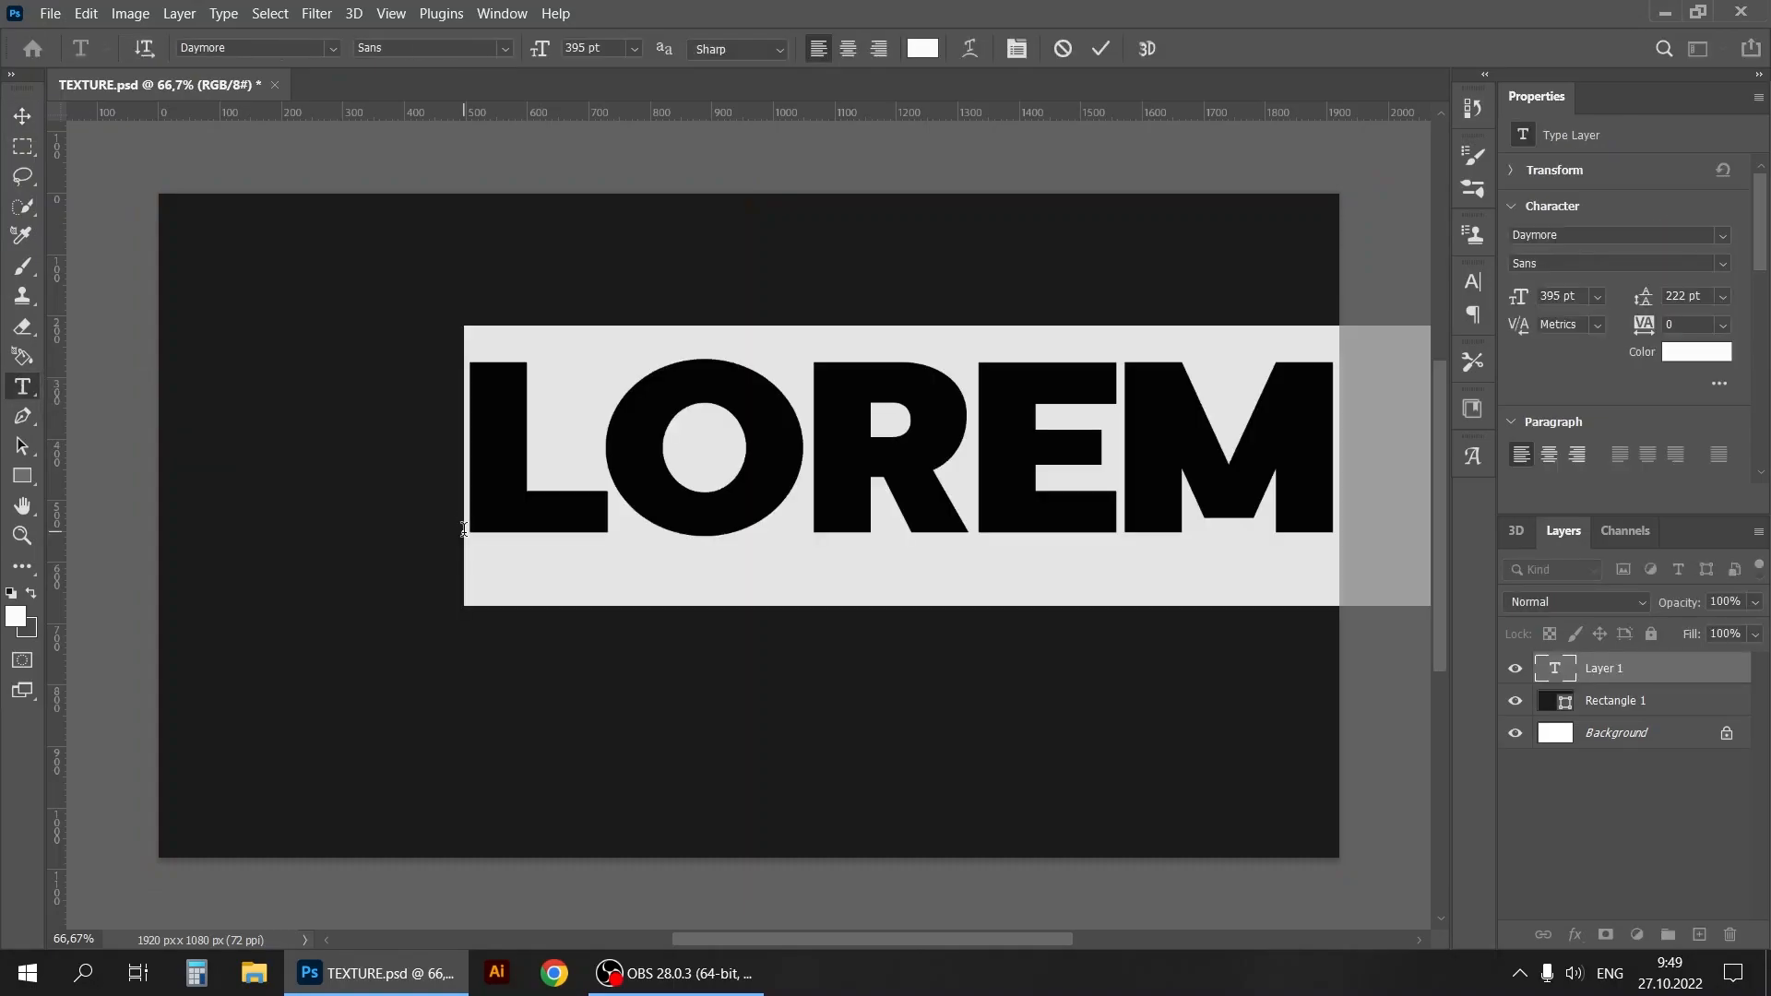
type("FRO")
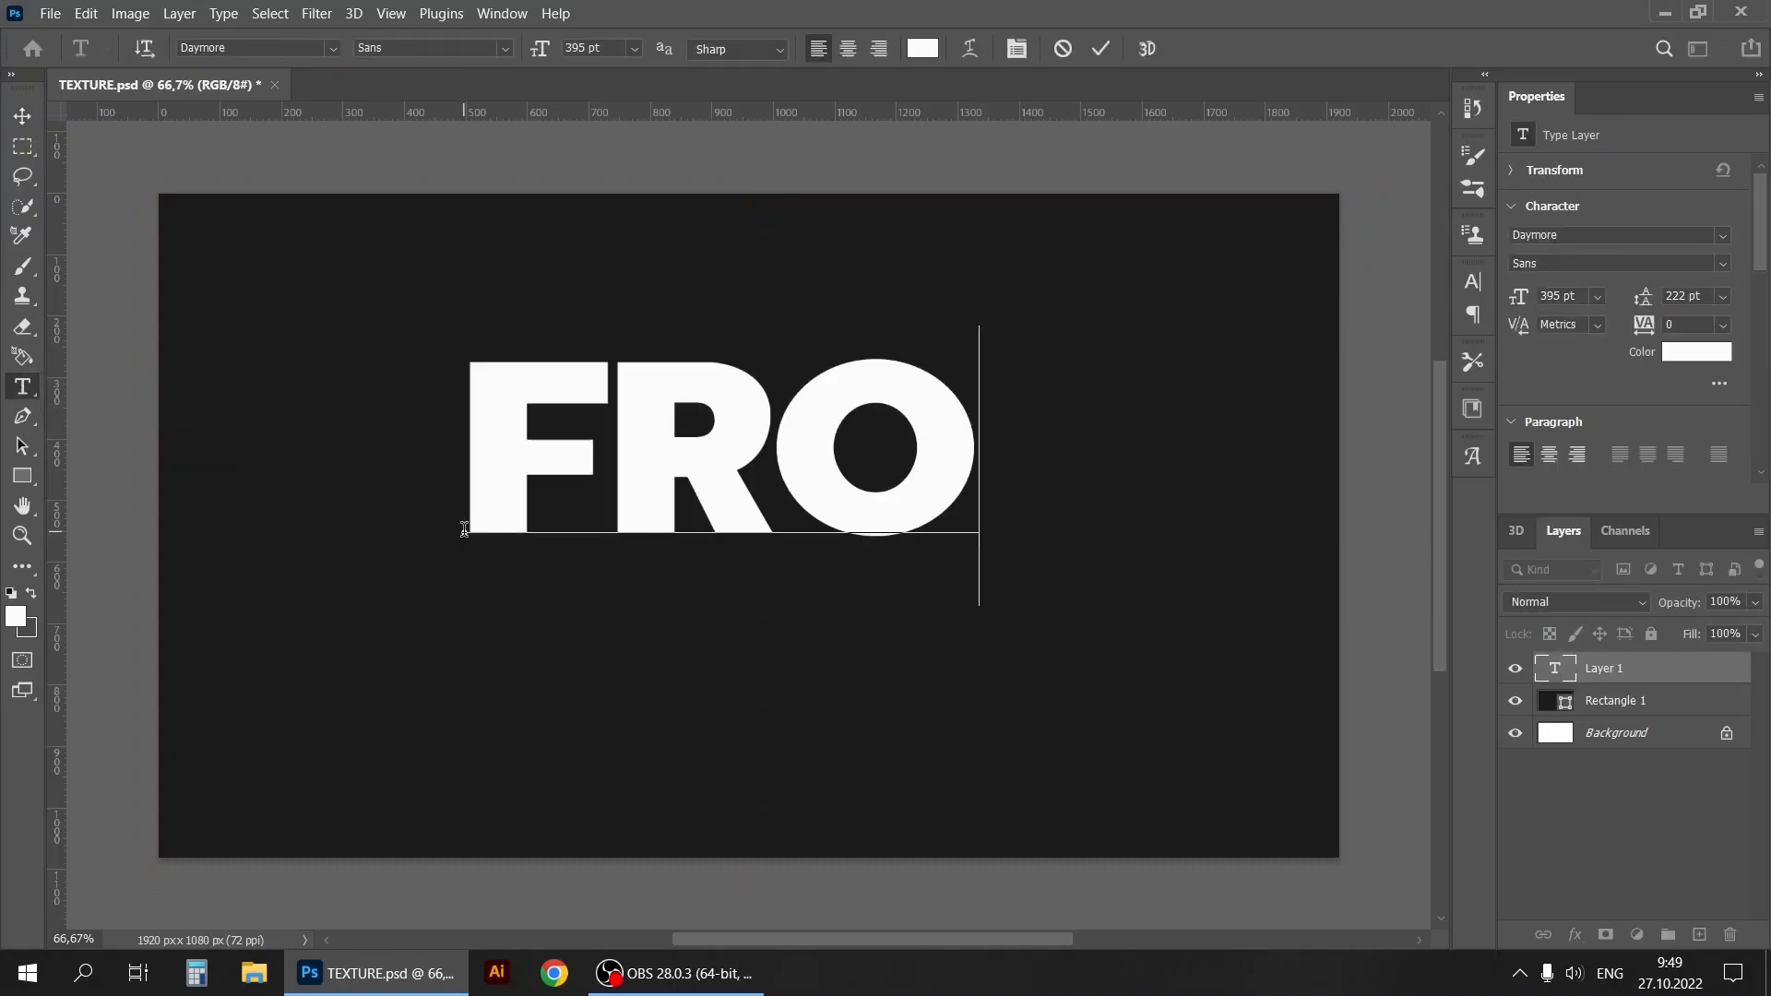
type("ZEN")
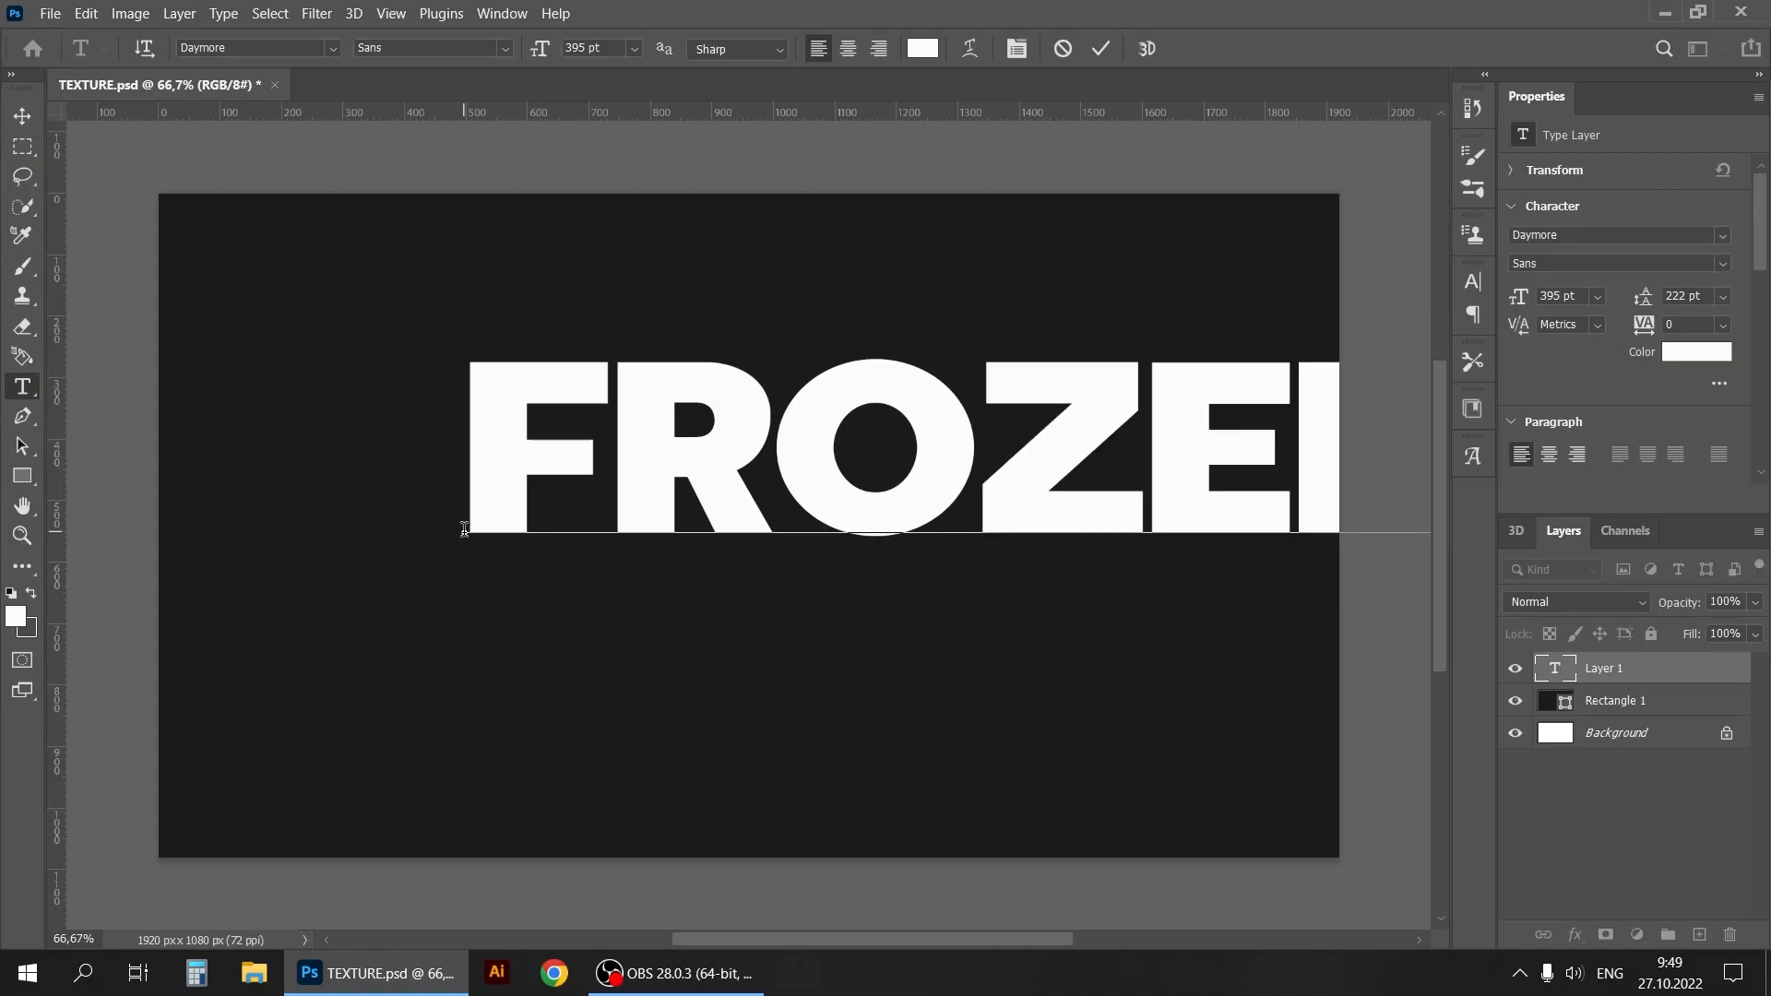
Step: Move the FROZEN text to the middle and align it to the canvas by its horizontal and vertical centers
left_click(22, 115)
left_click_drag(933, 453, 720, 526)
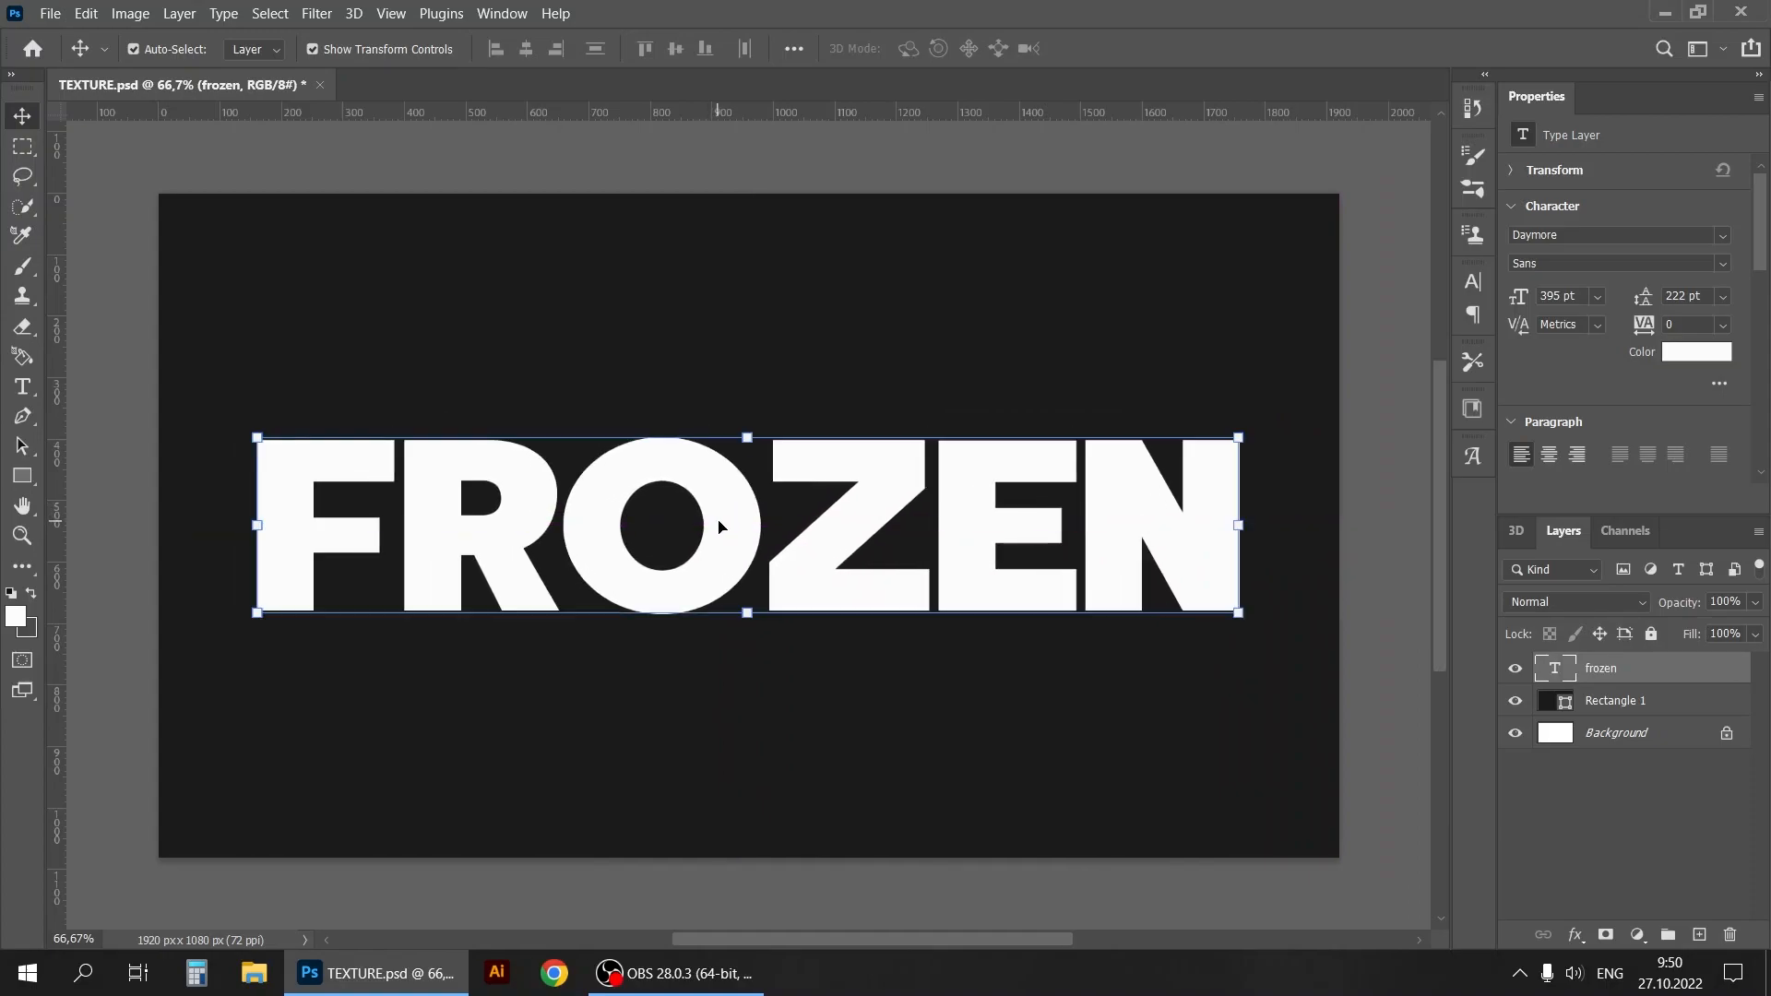
left_click(793, 49)
left_click(853, 258)
left_click(844, 296)
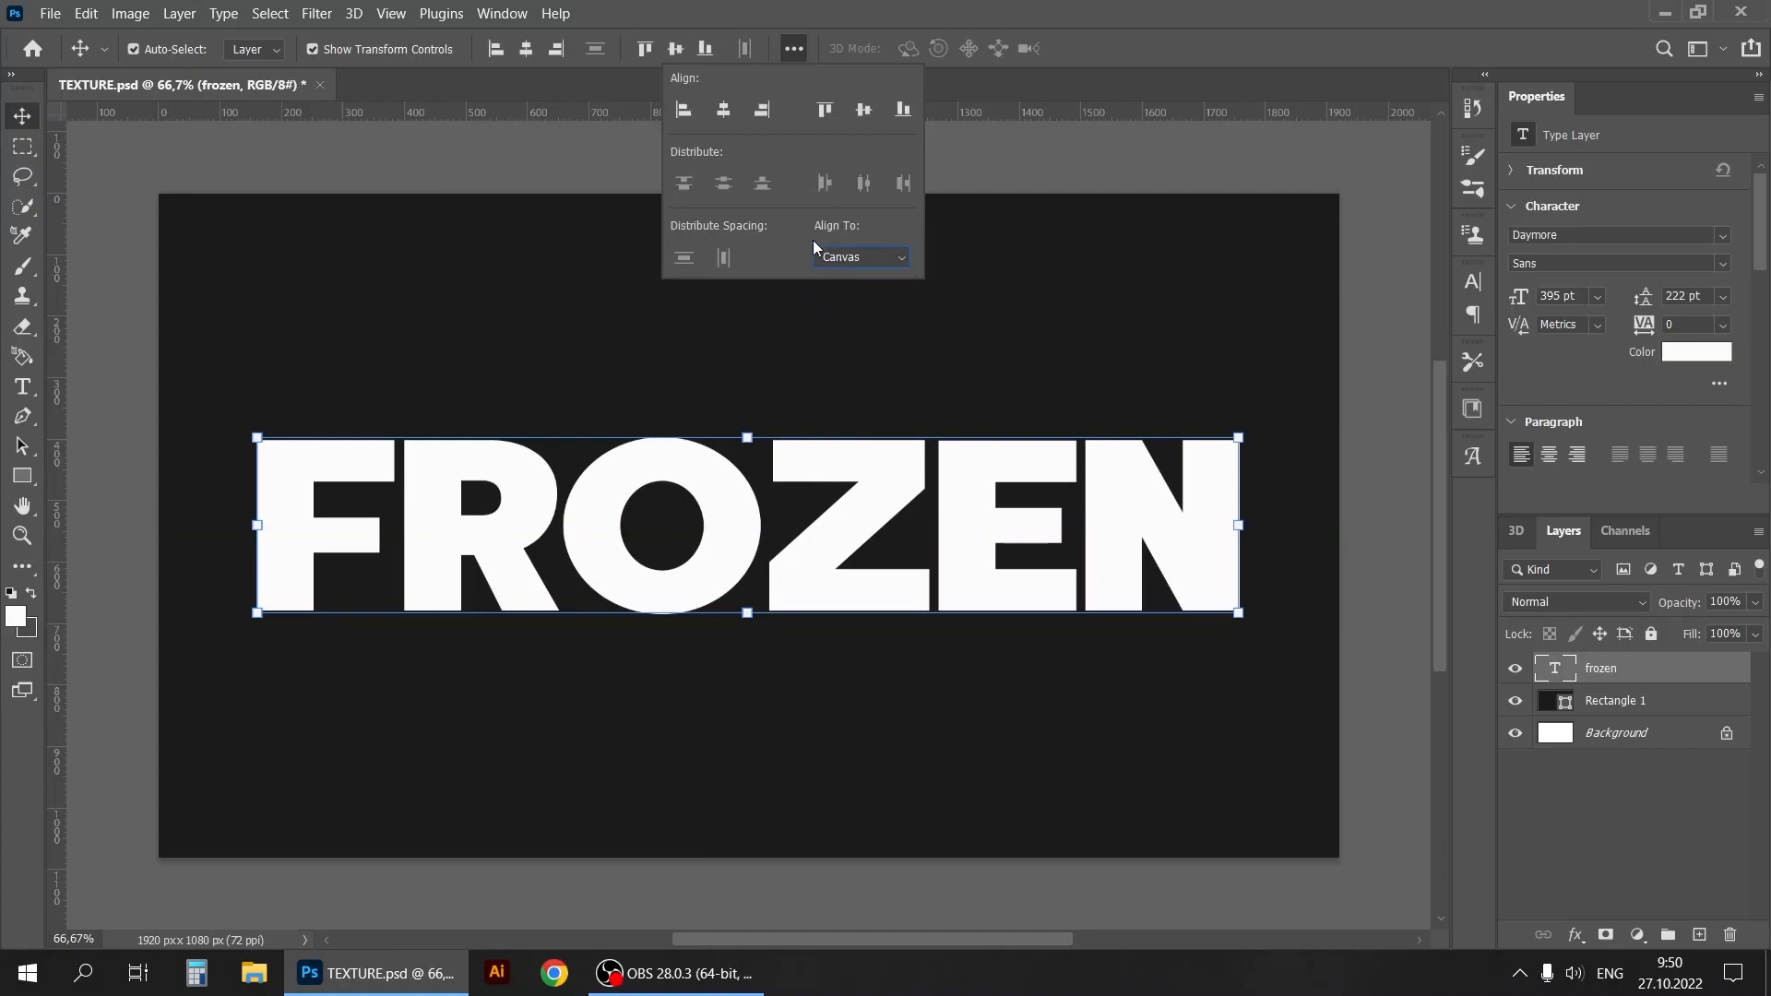
left_click(723, 109)
left_click(859, 114)
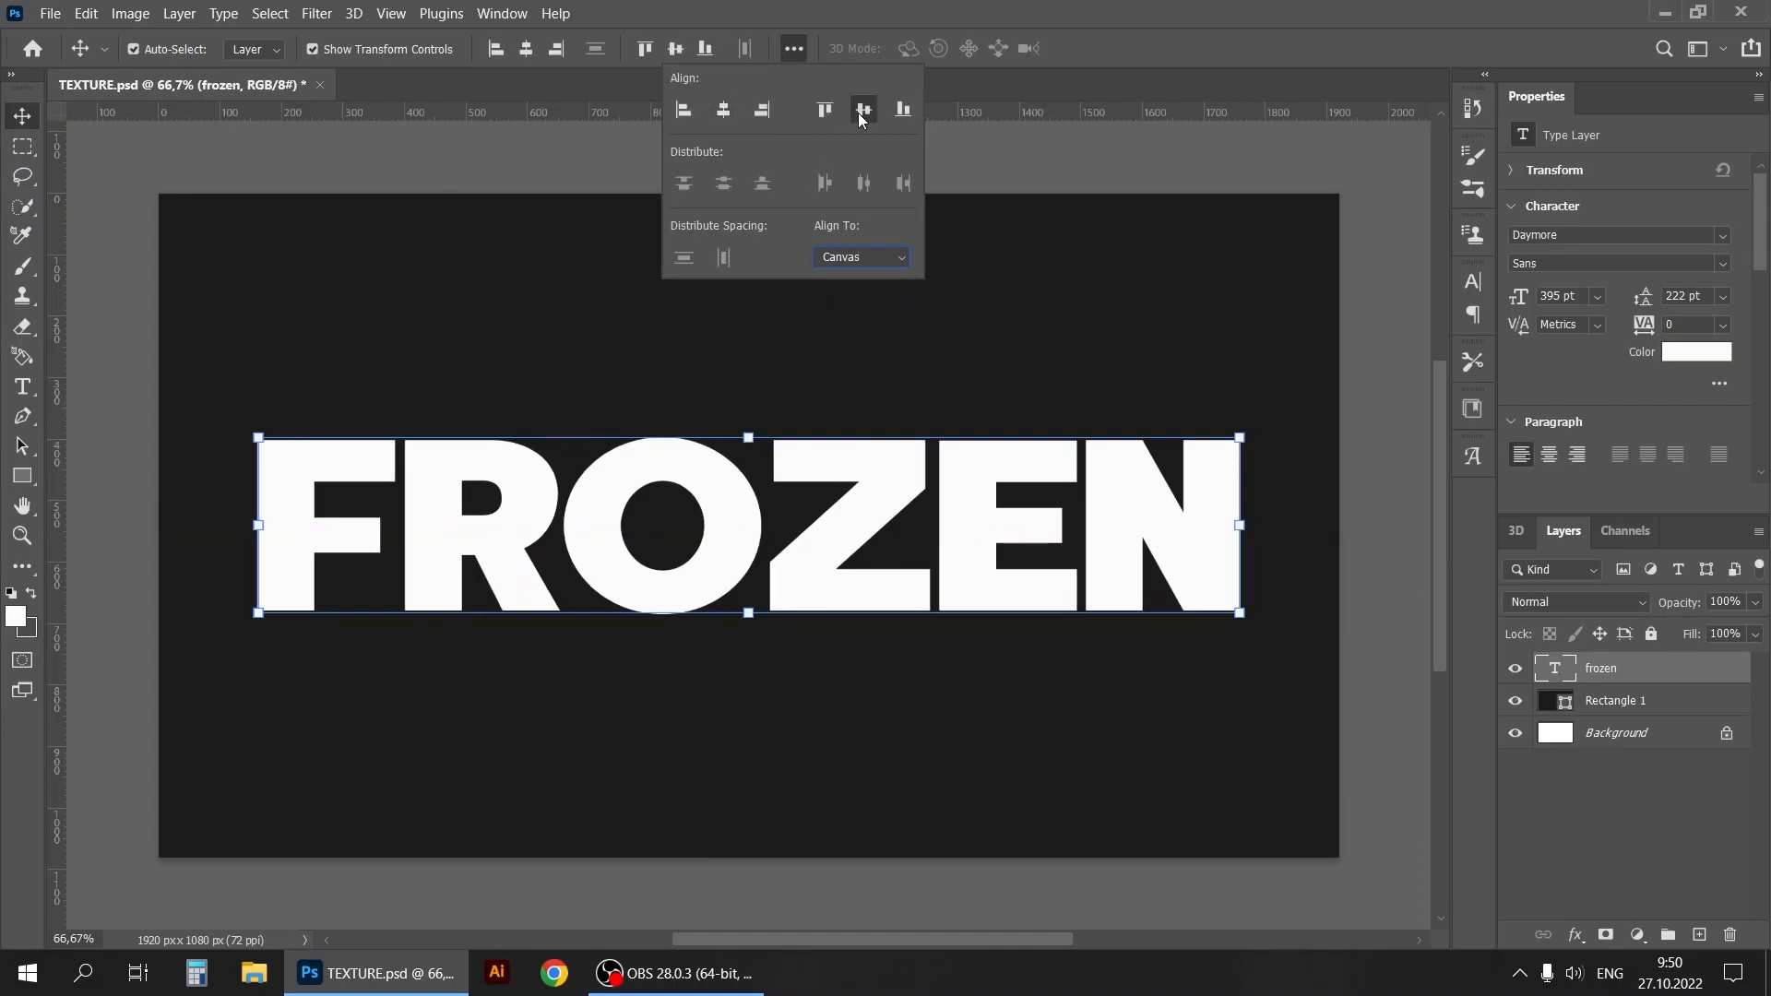
left_click(1033, 162)
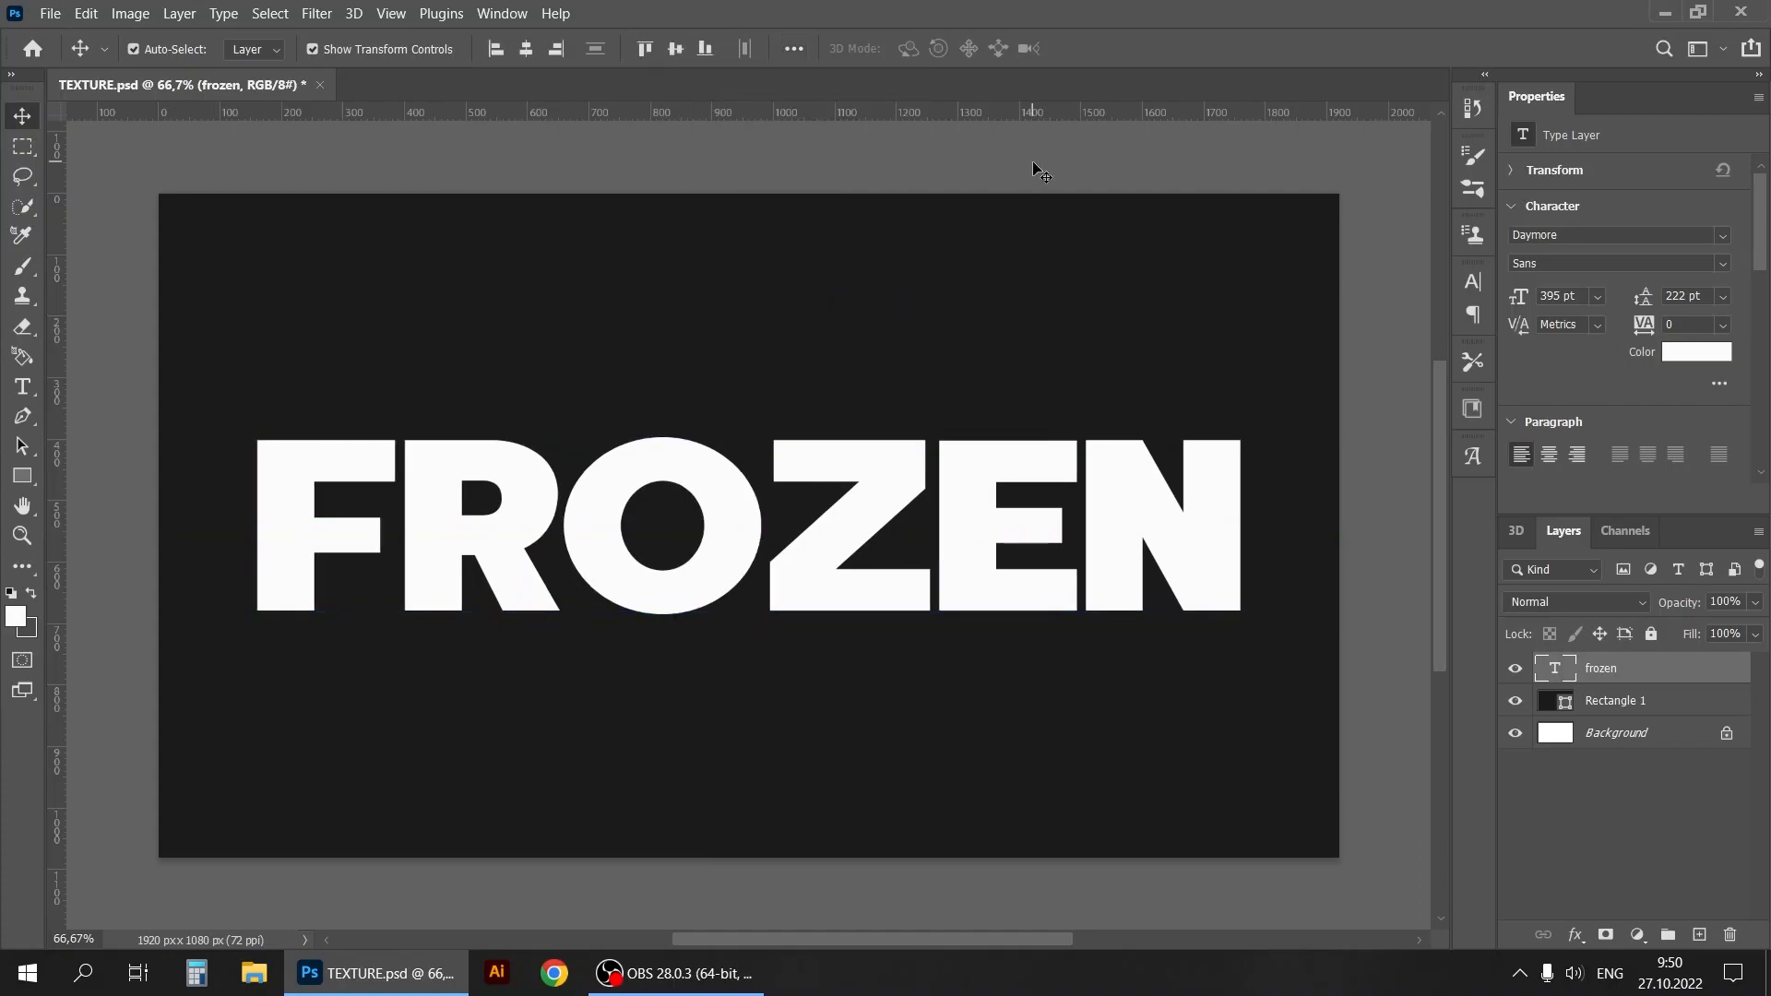
Step: Merge the frozen text layer and the Rectangle 1 layer into one pixel layer
left_click(1667, 676)
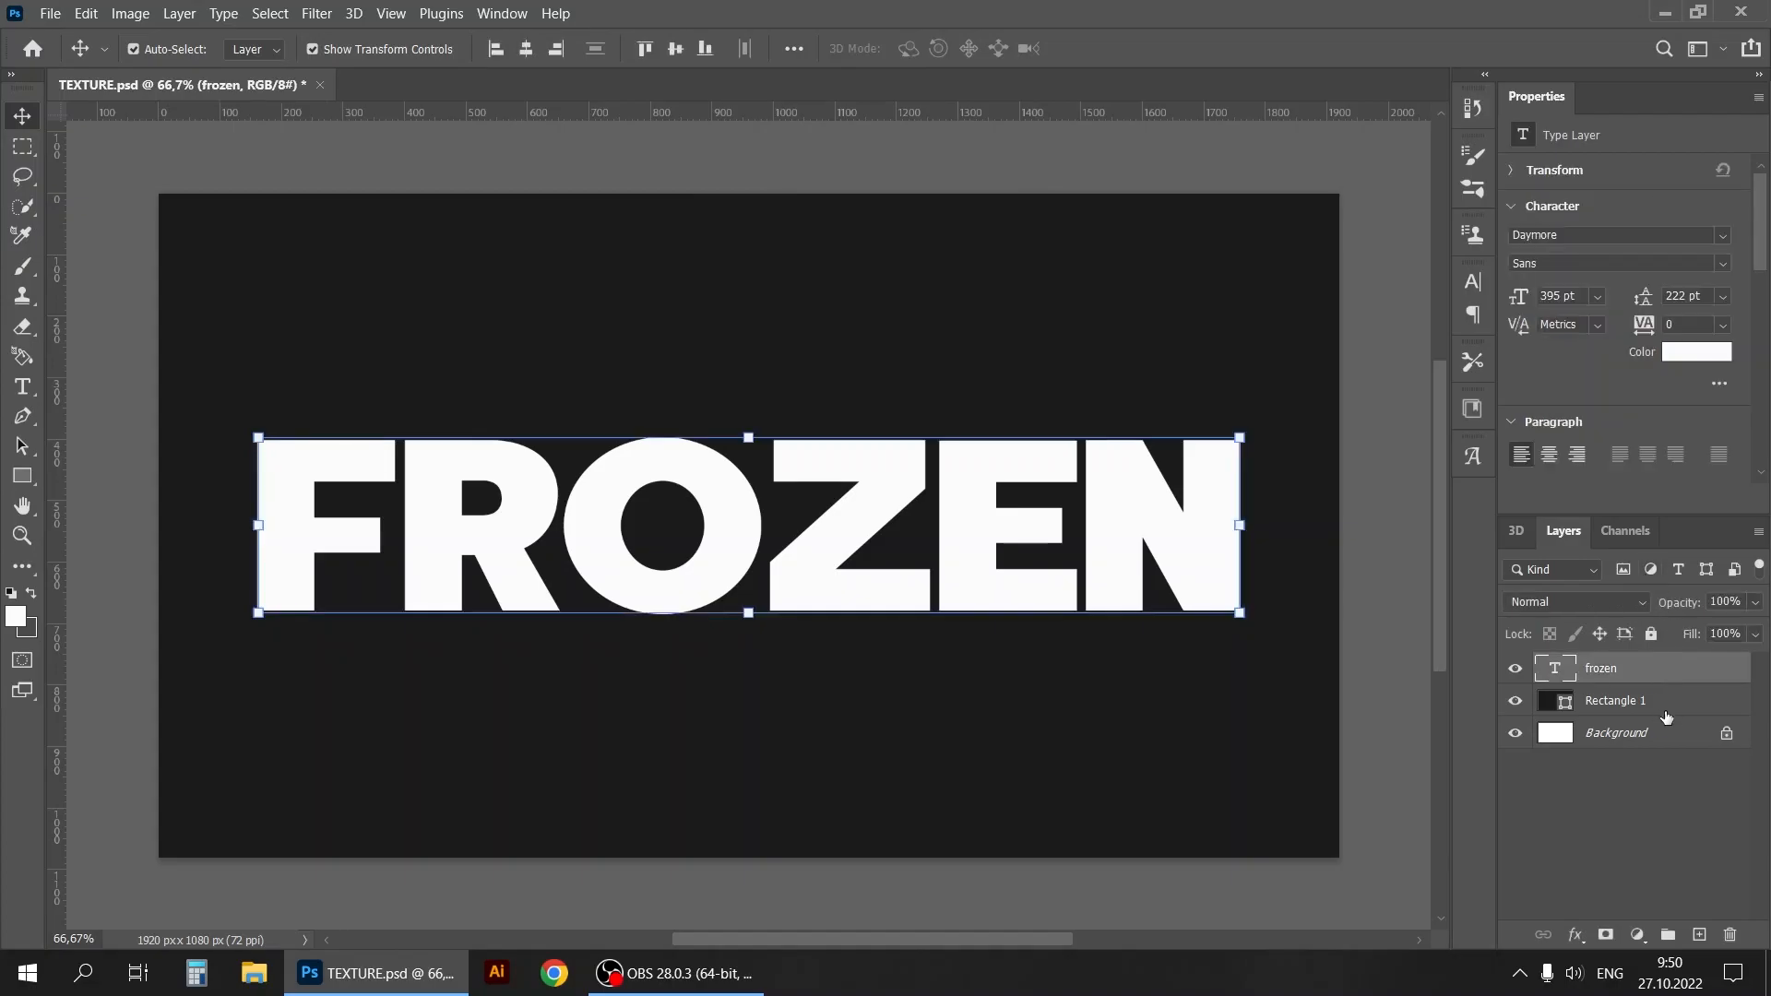
left_click(1666, 717, "shift")
right_click(1669, 710)
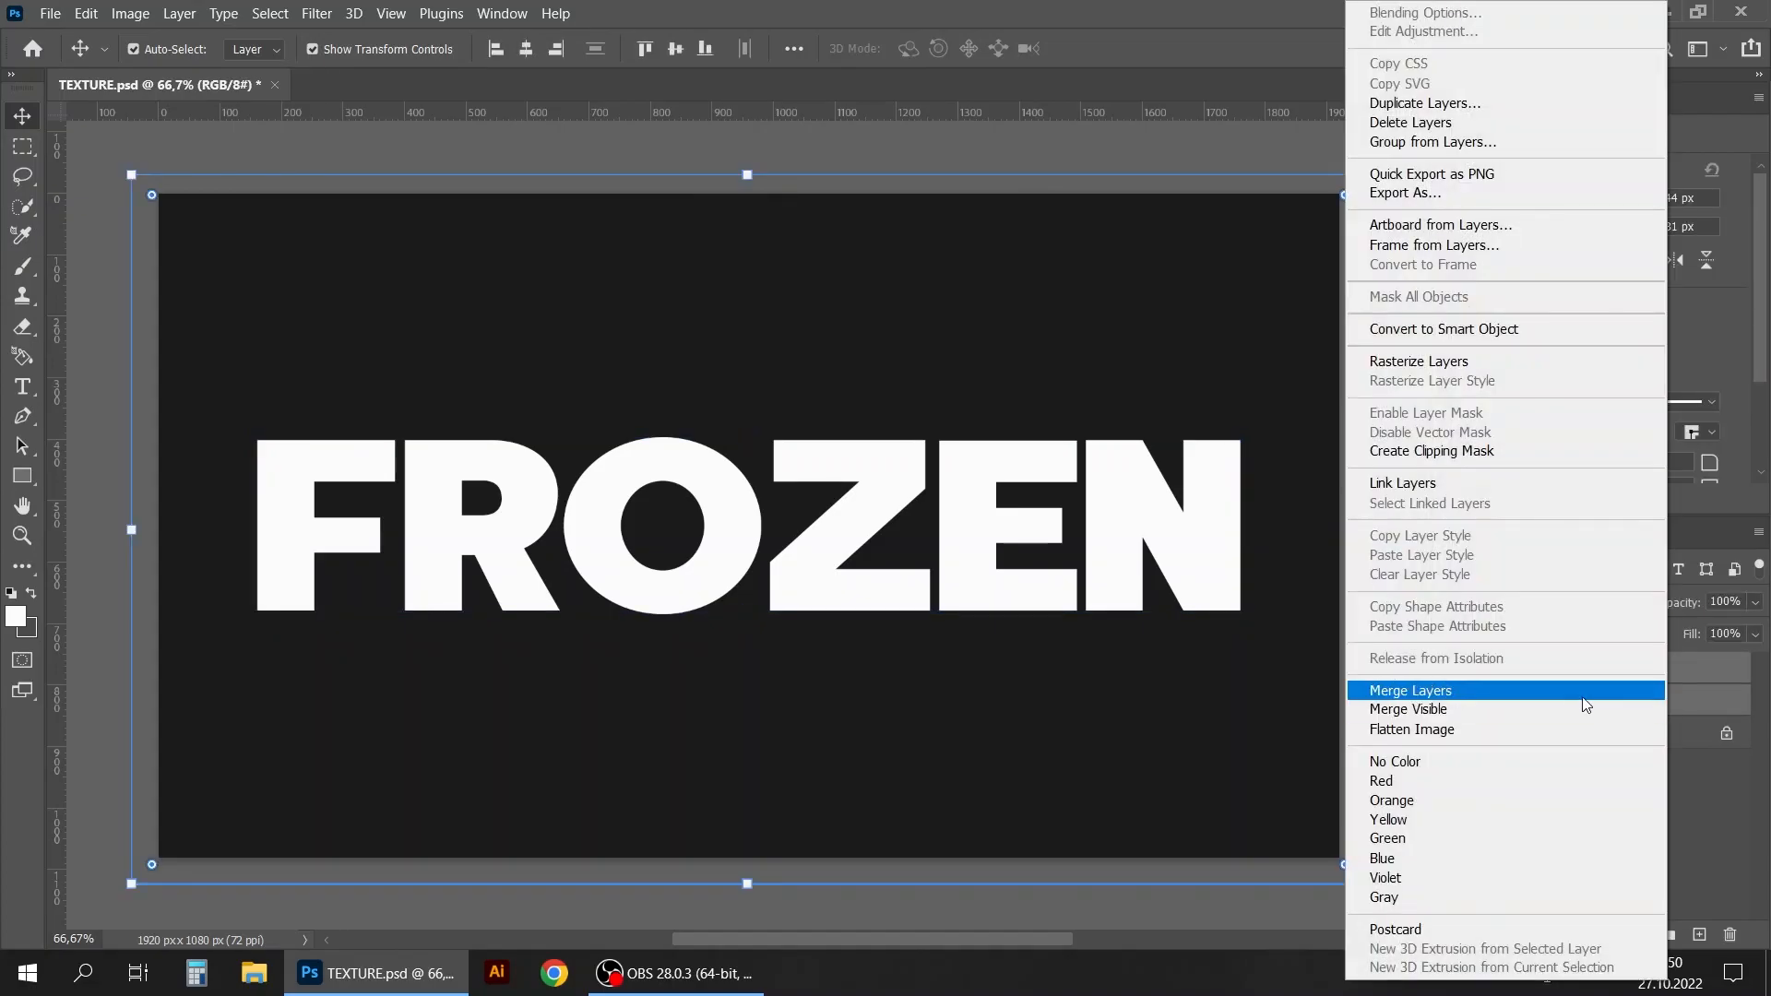
left_click(1557, 690)
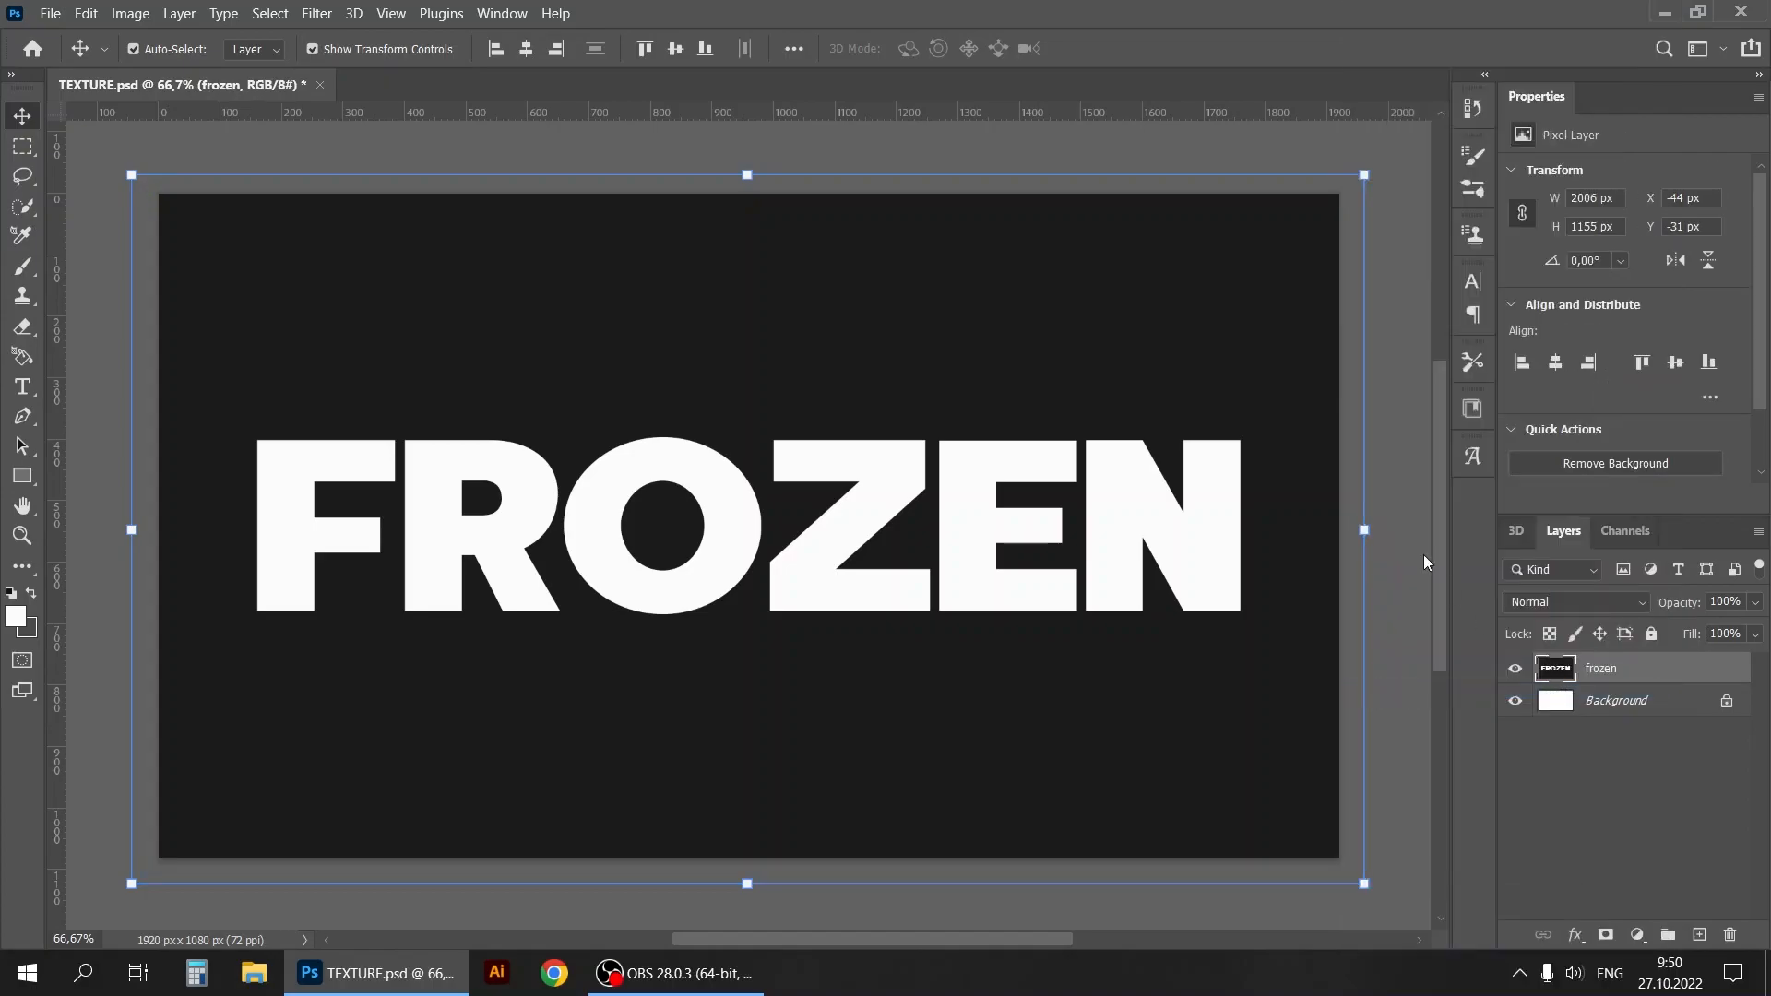
left_click(83, 147)
Step: Open the Filter Gallery for the merged frozen layer and choose the Glass distortion
left_click(1671, 666)
left_click(316, 17)
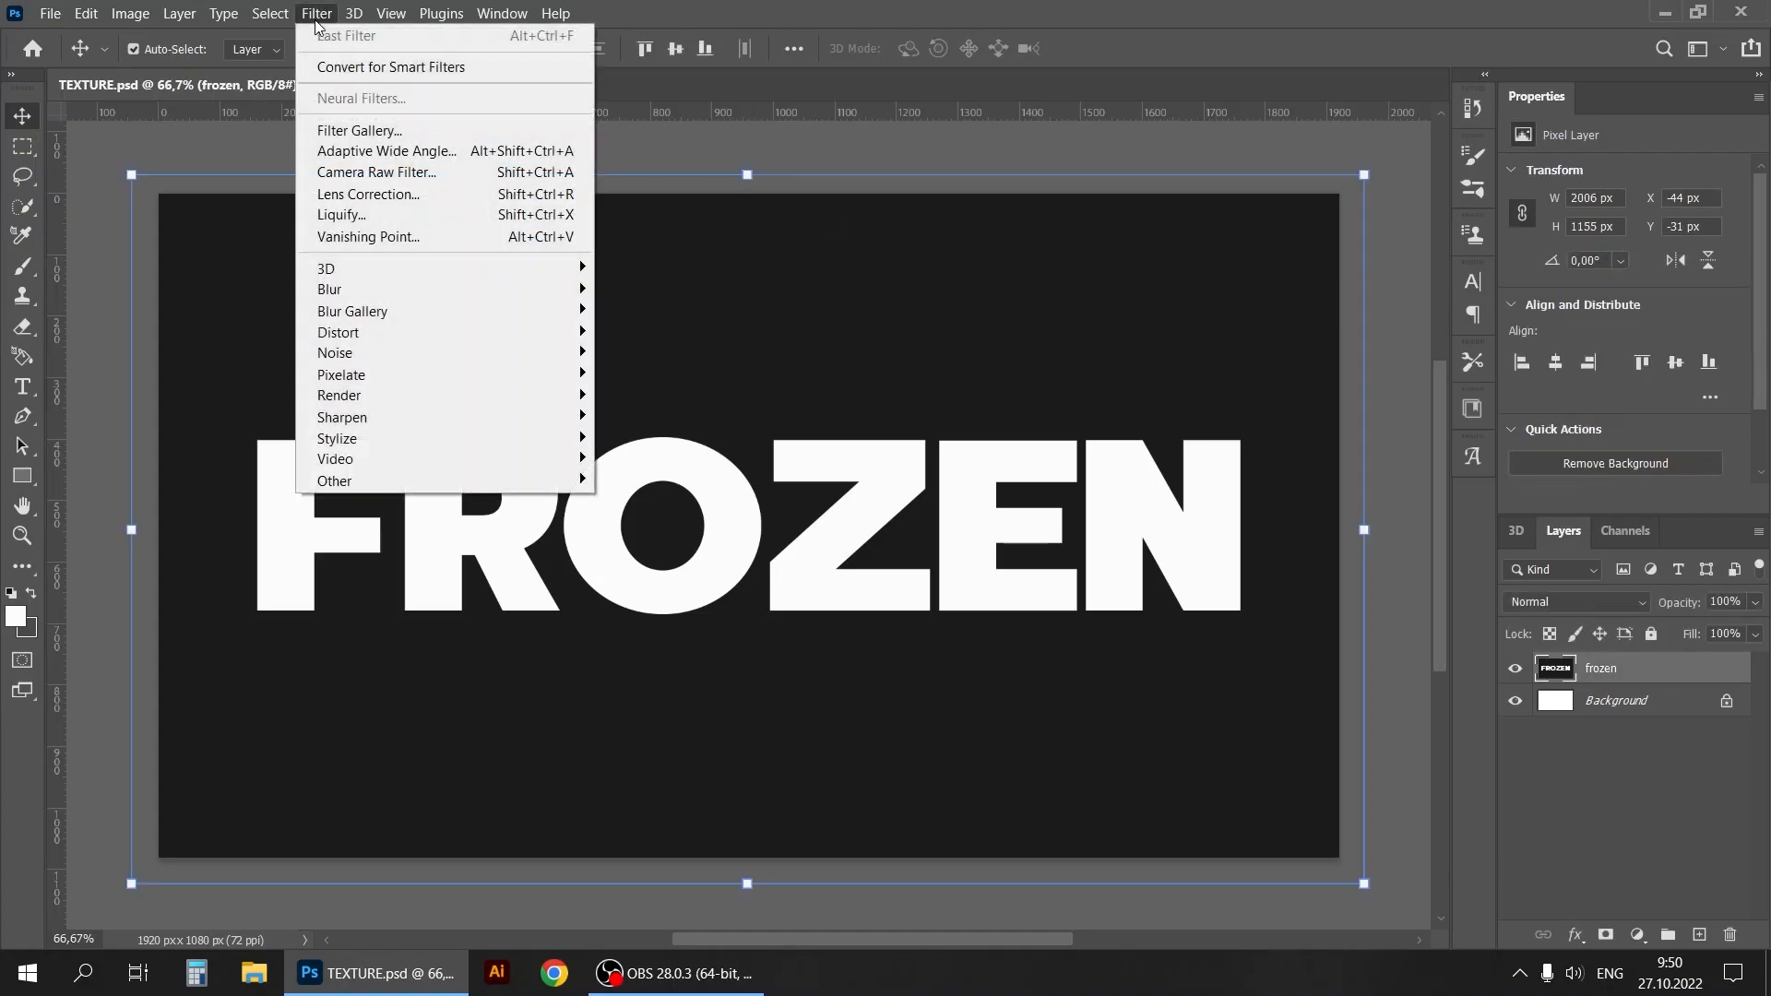
left_click(420, 140)
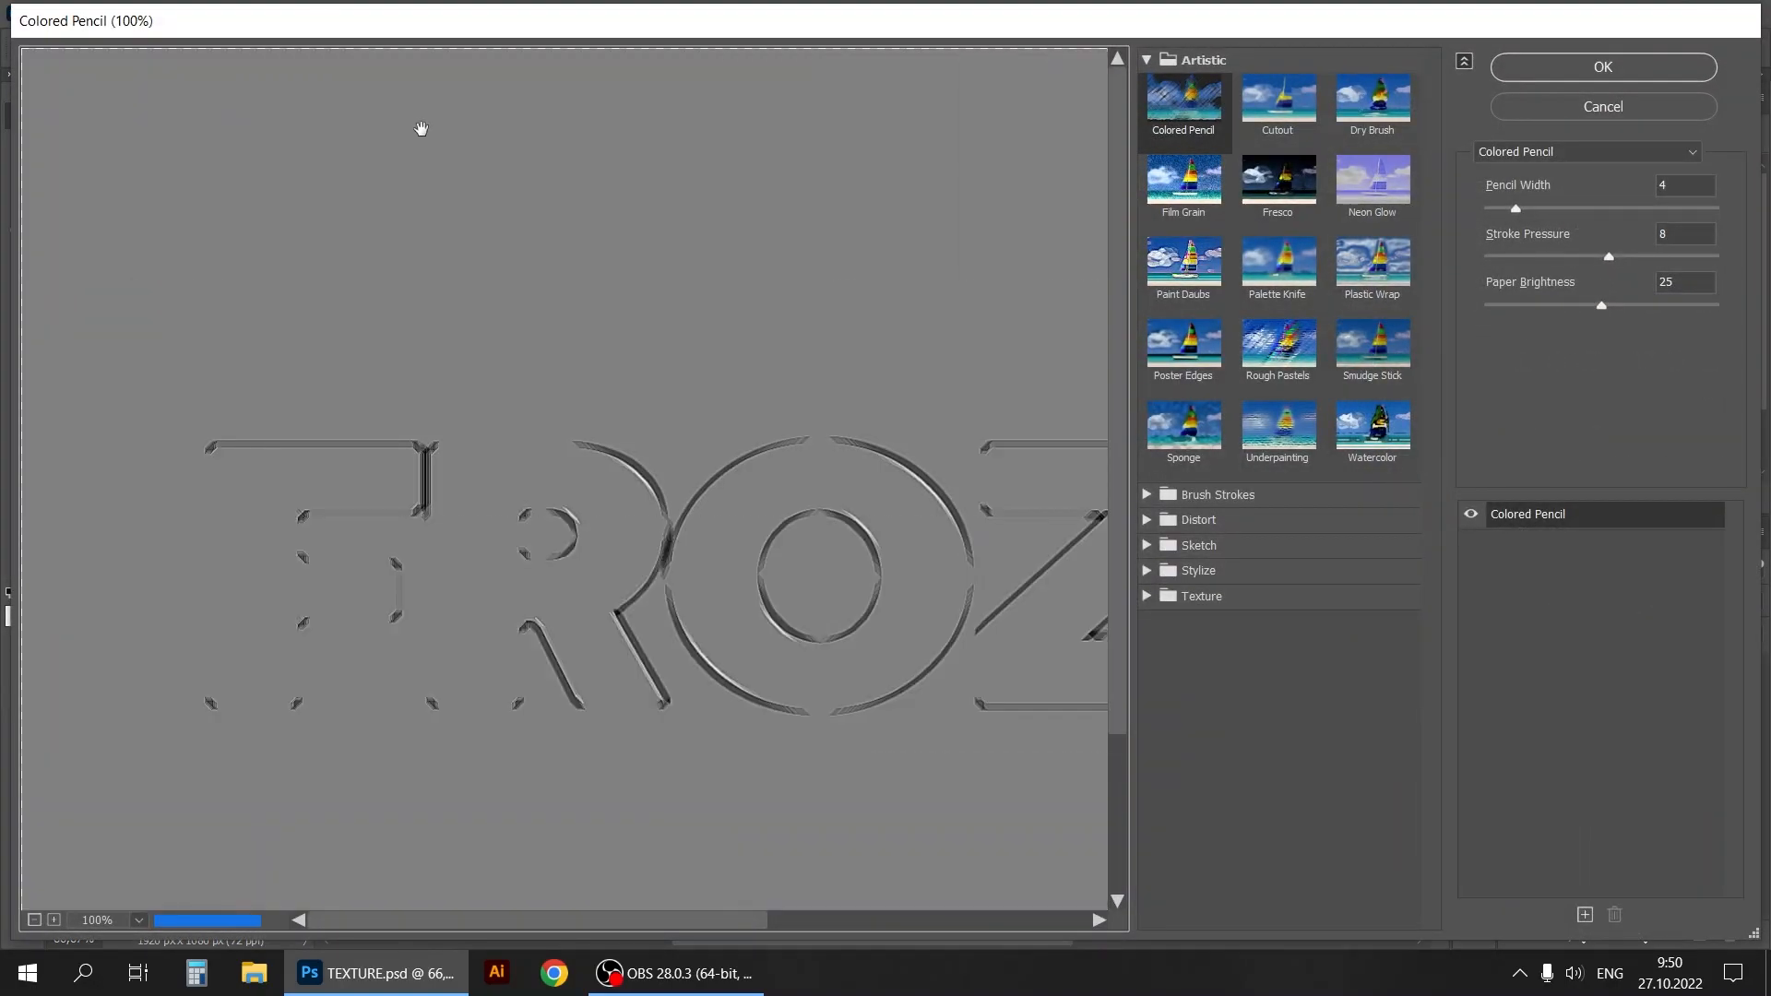
left_click(1146, 59)
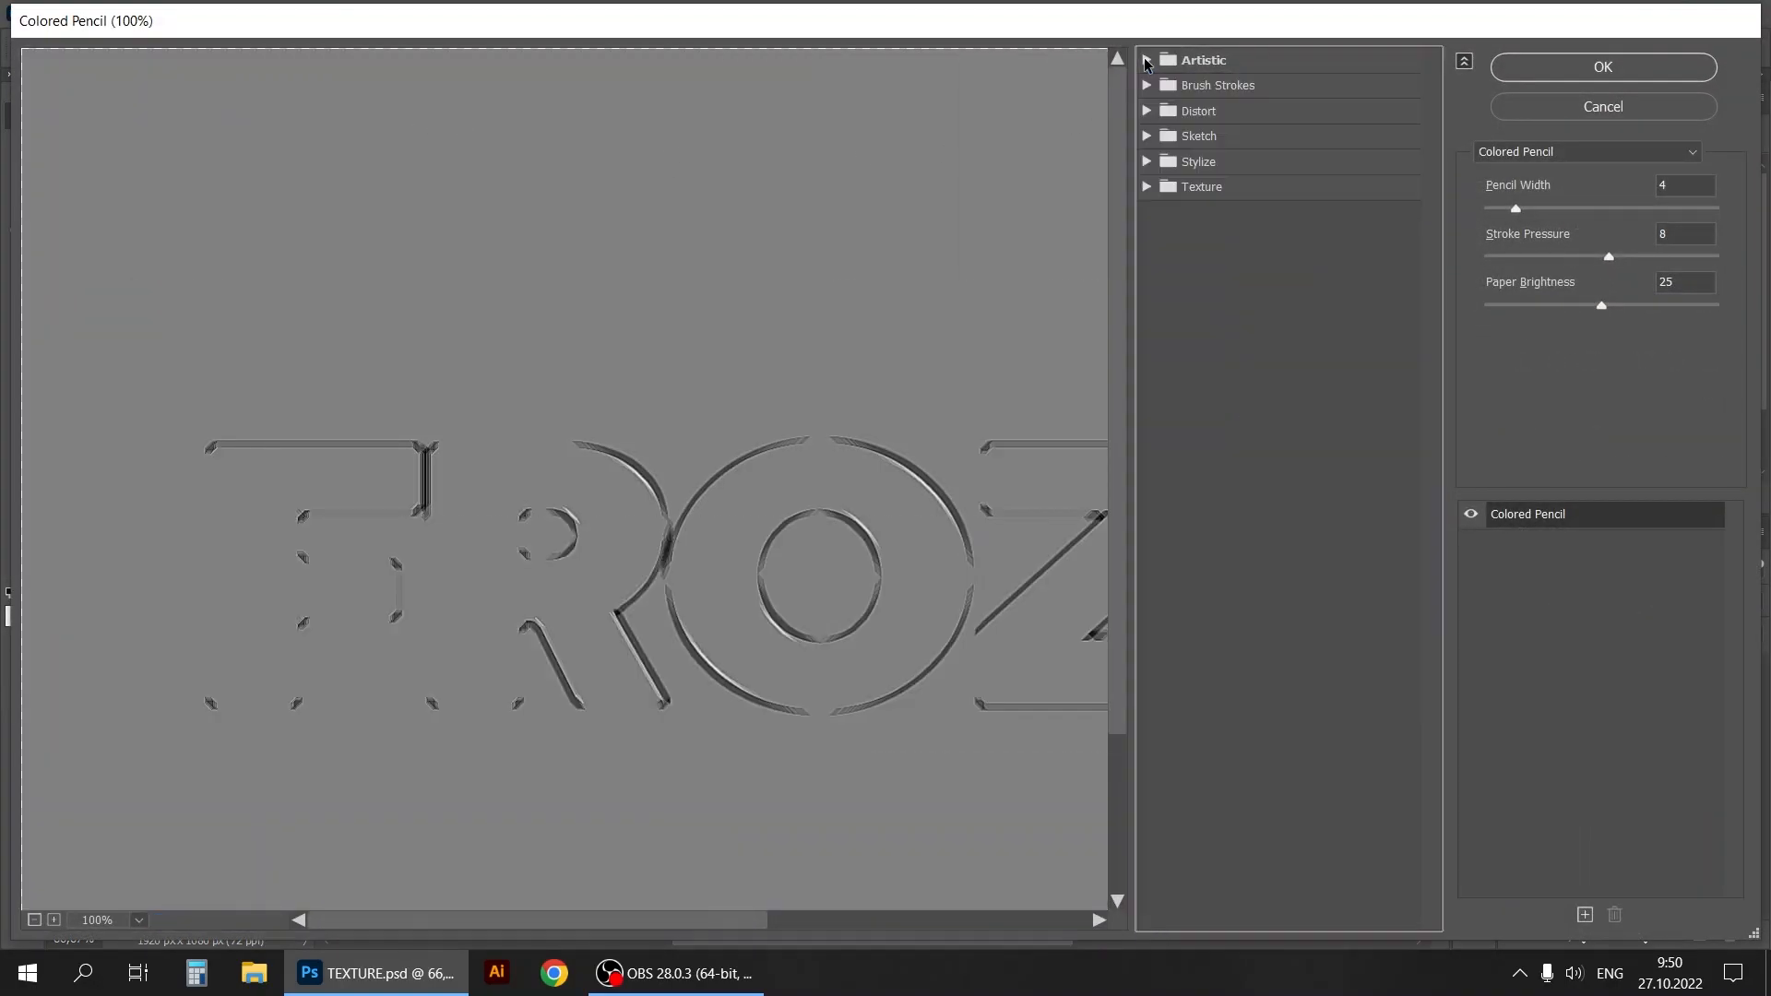
left_click(1146, 112)
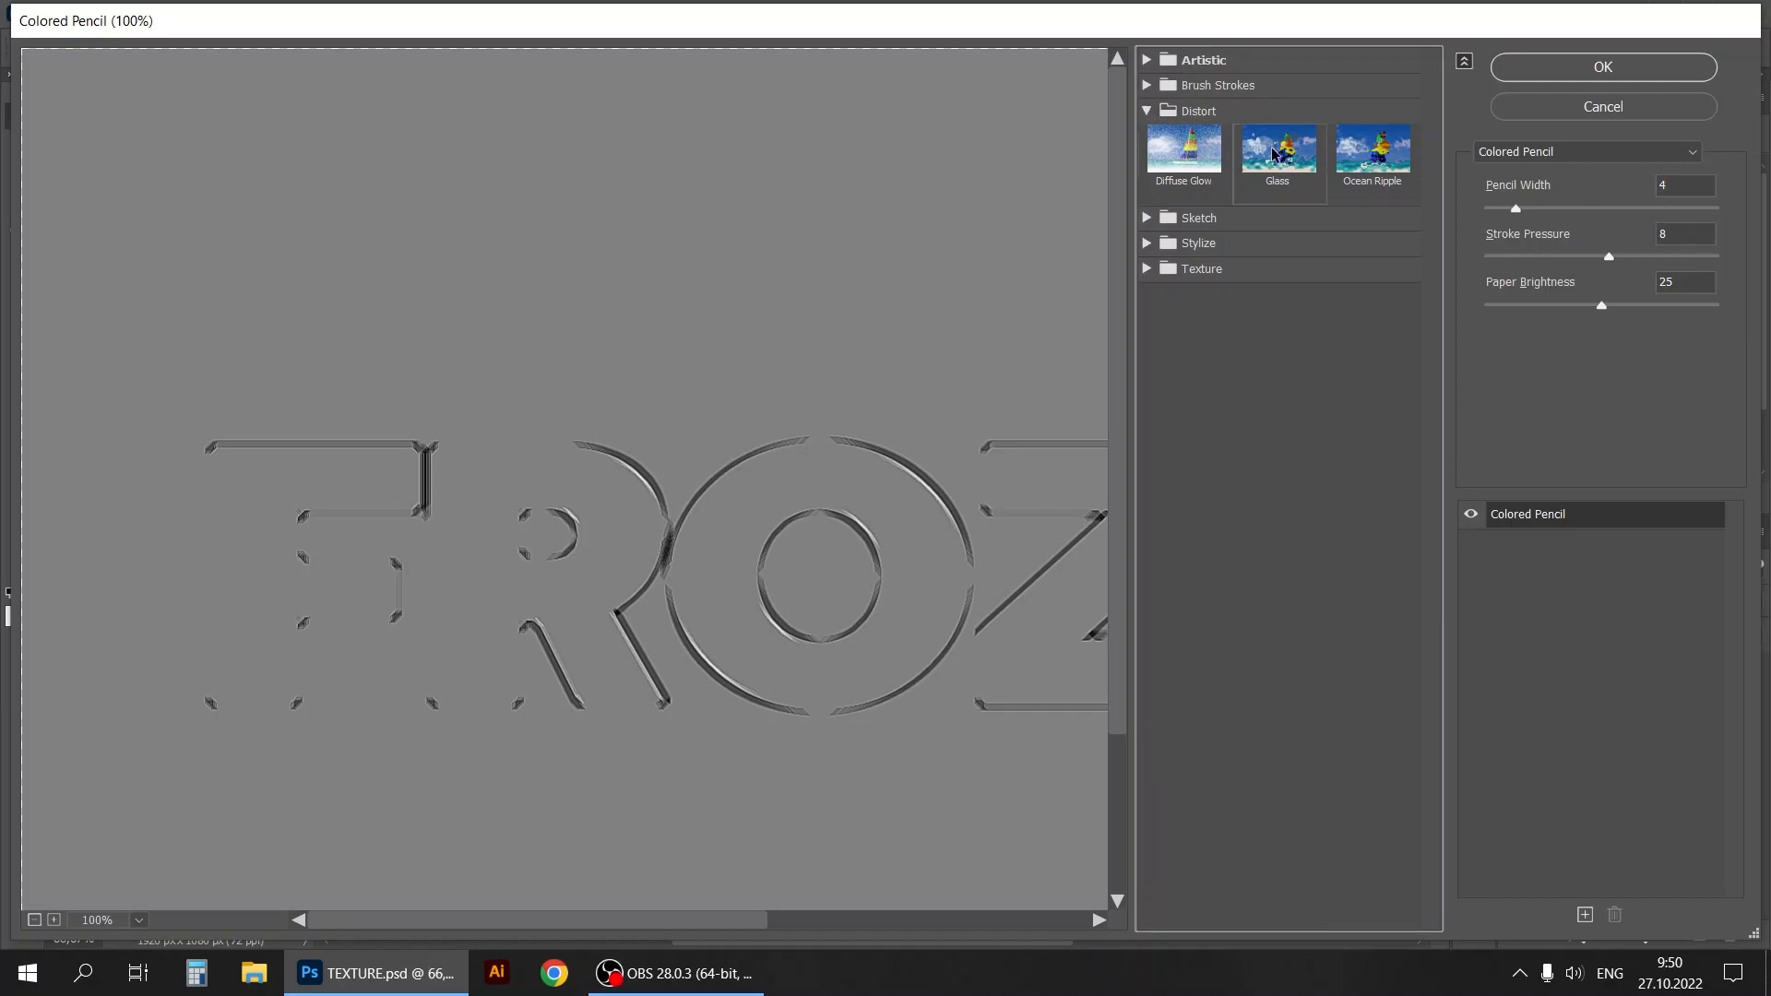
left_click(1274, 153)
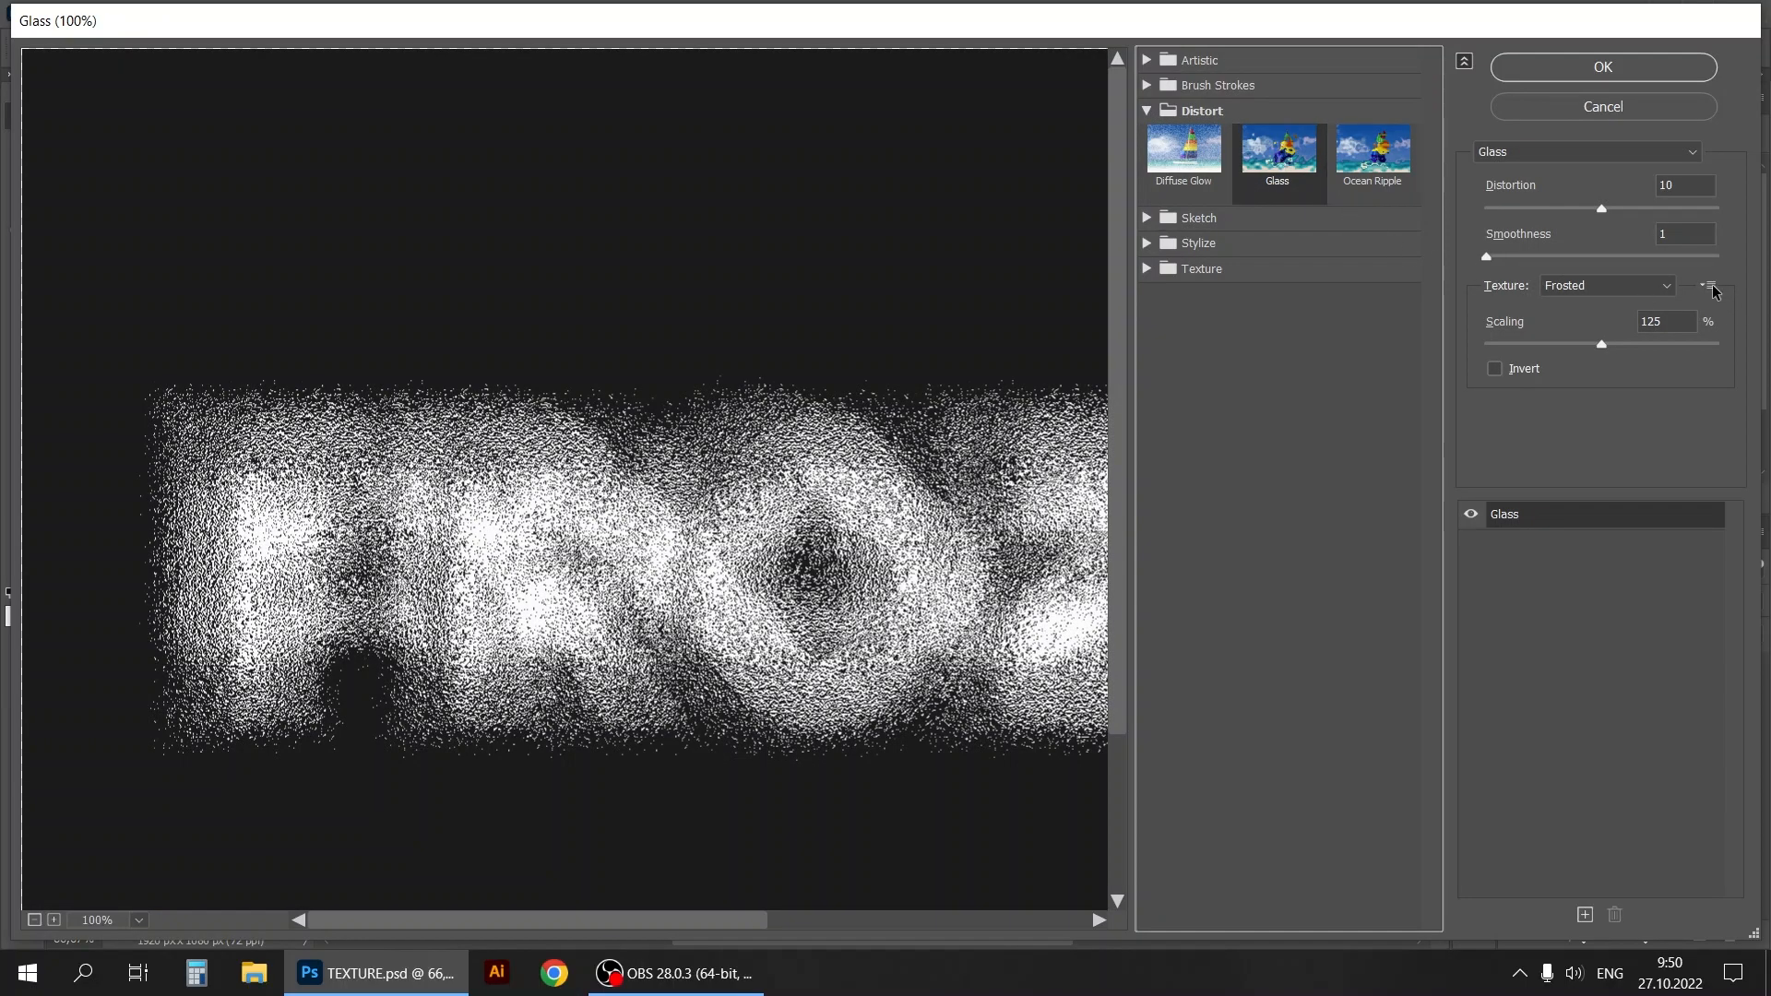
Step: Load TEXTURE.psd as the Glass texture and apply the filter with distortion 10, smoothness 1 and scaling 125%
left_click(1711, 288)
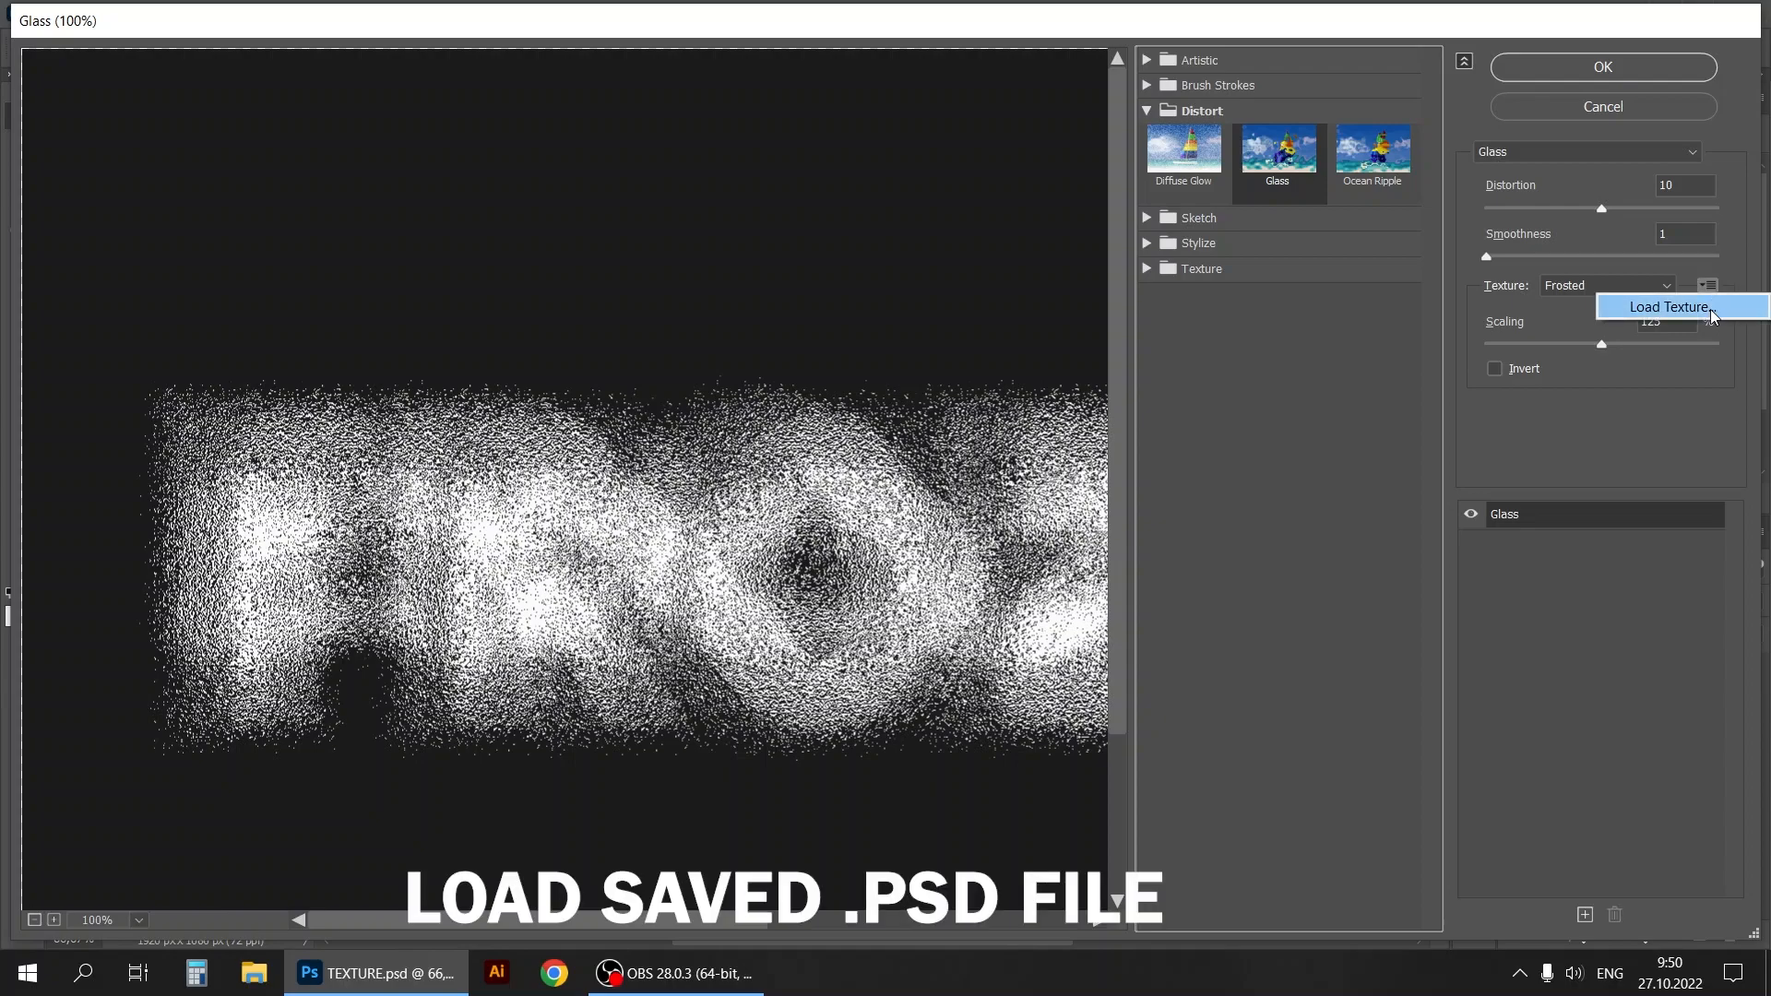
left_click(1710, 308)
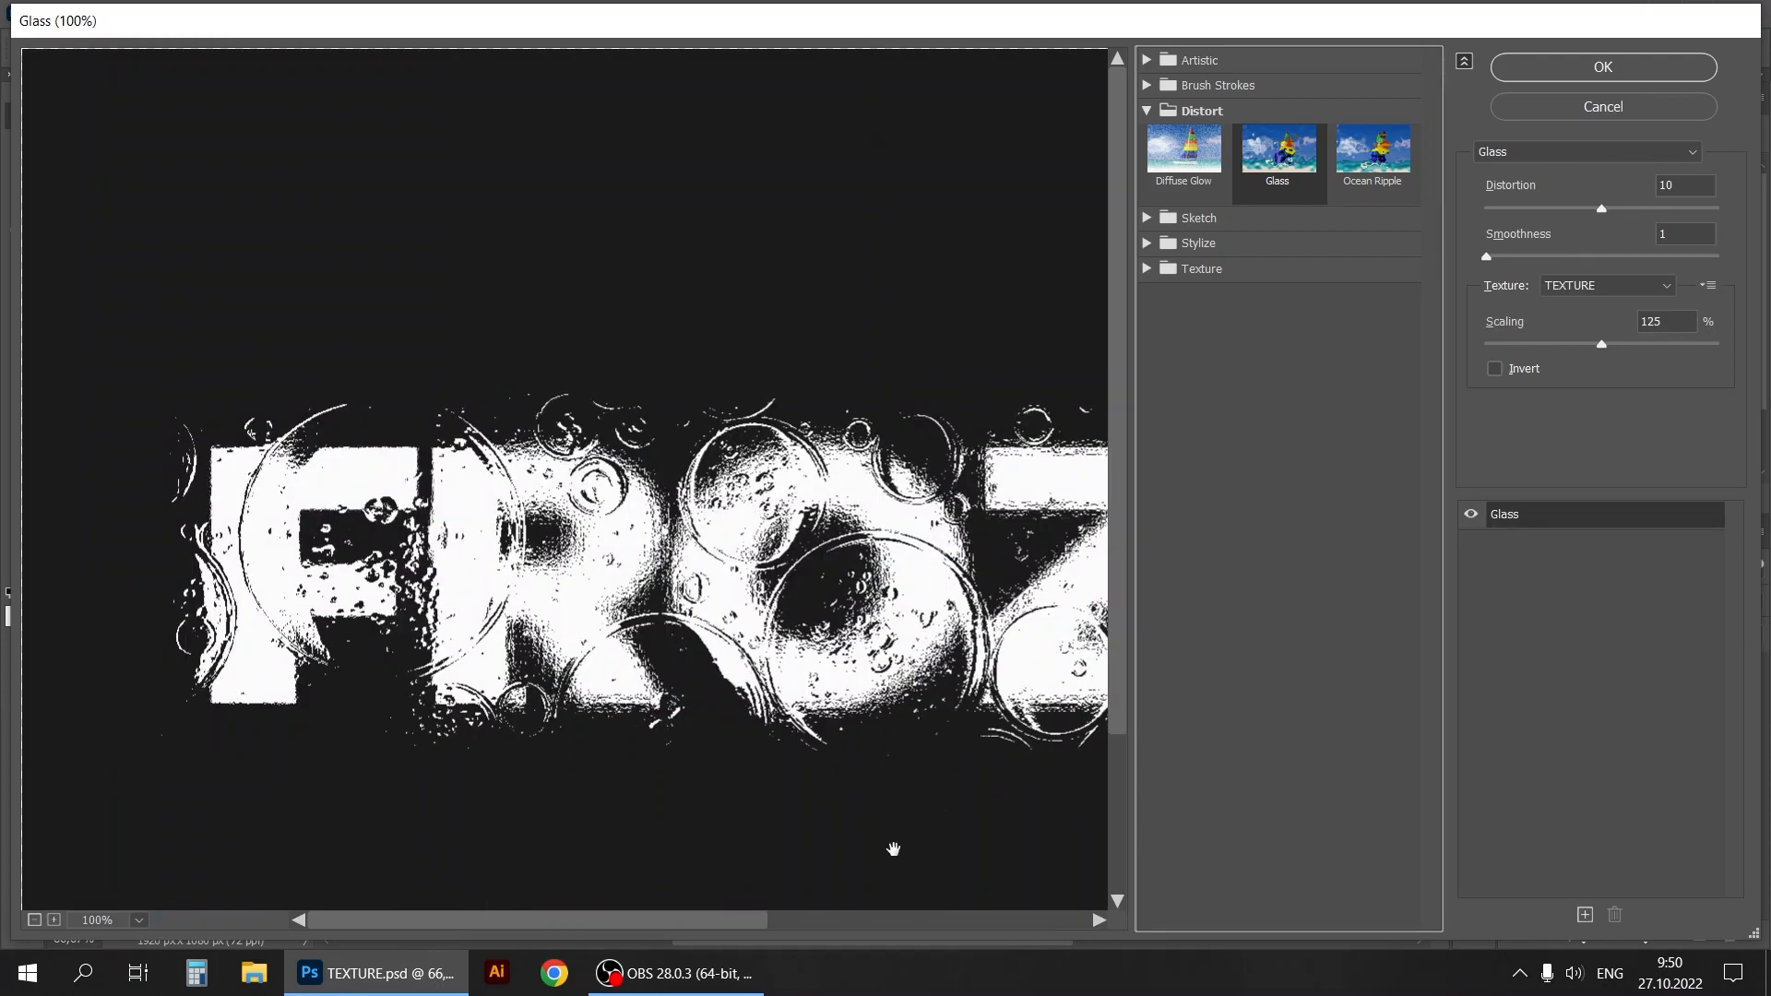
left_click(33, 920)
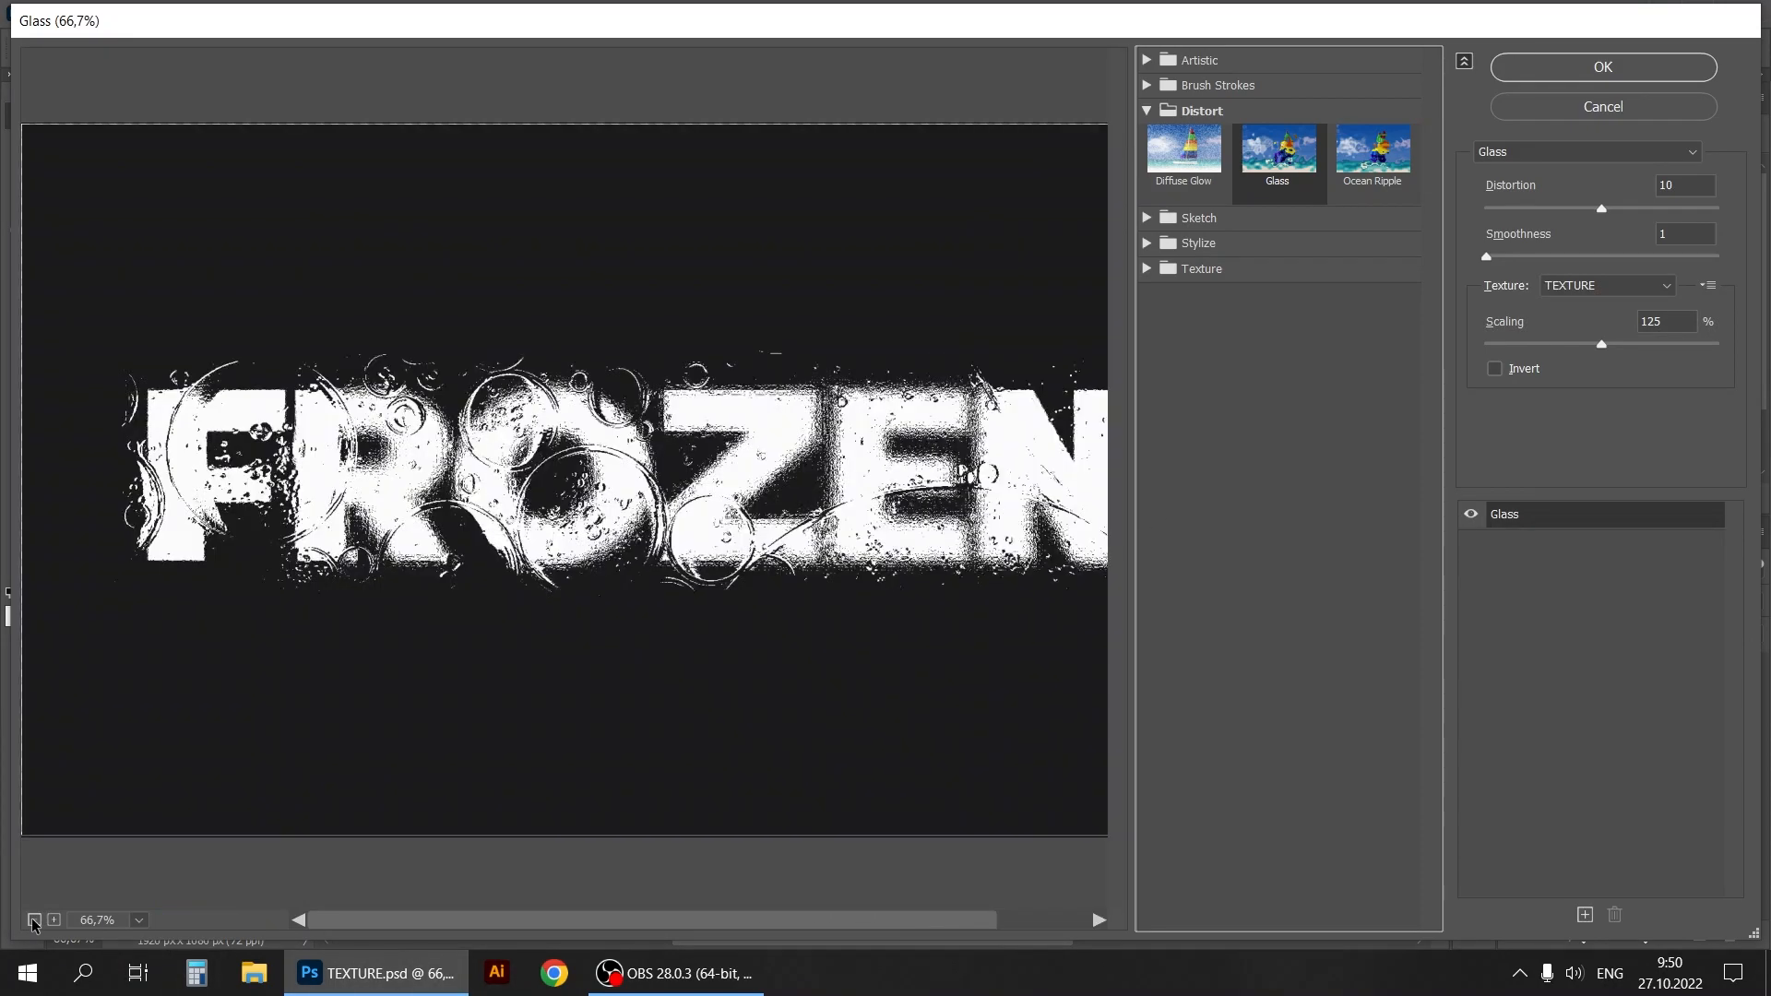
left_click(33, 920)
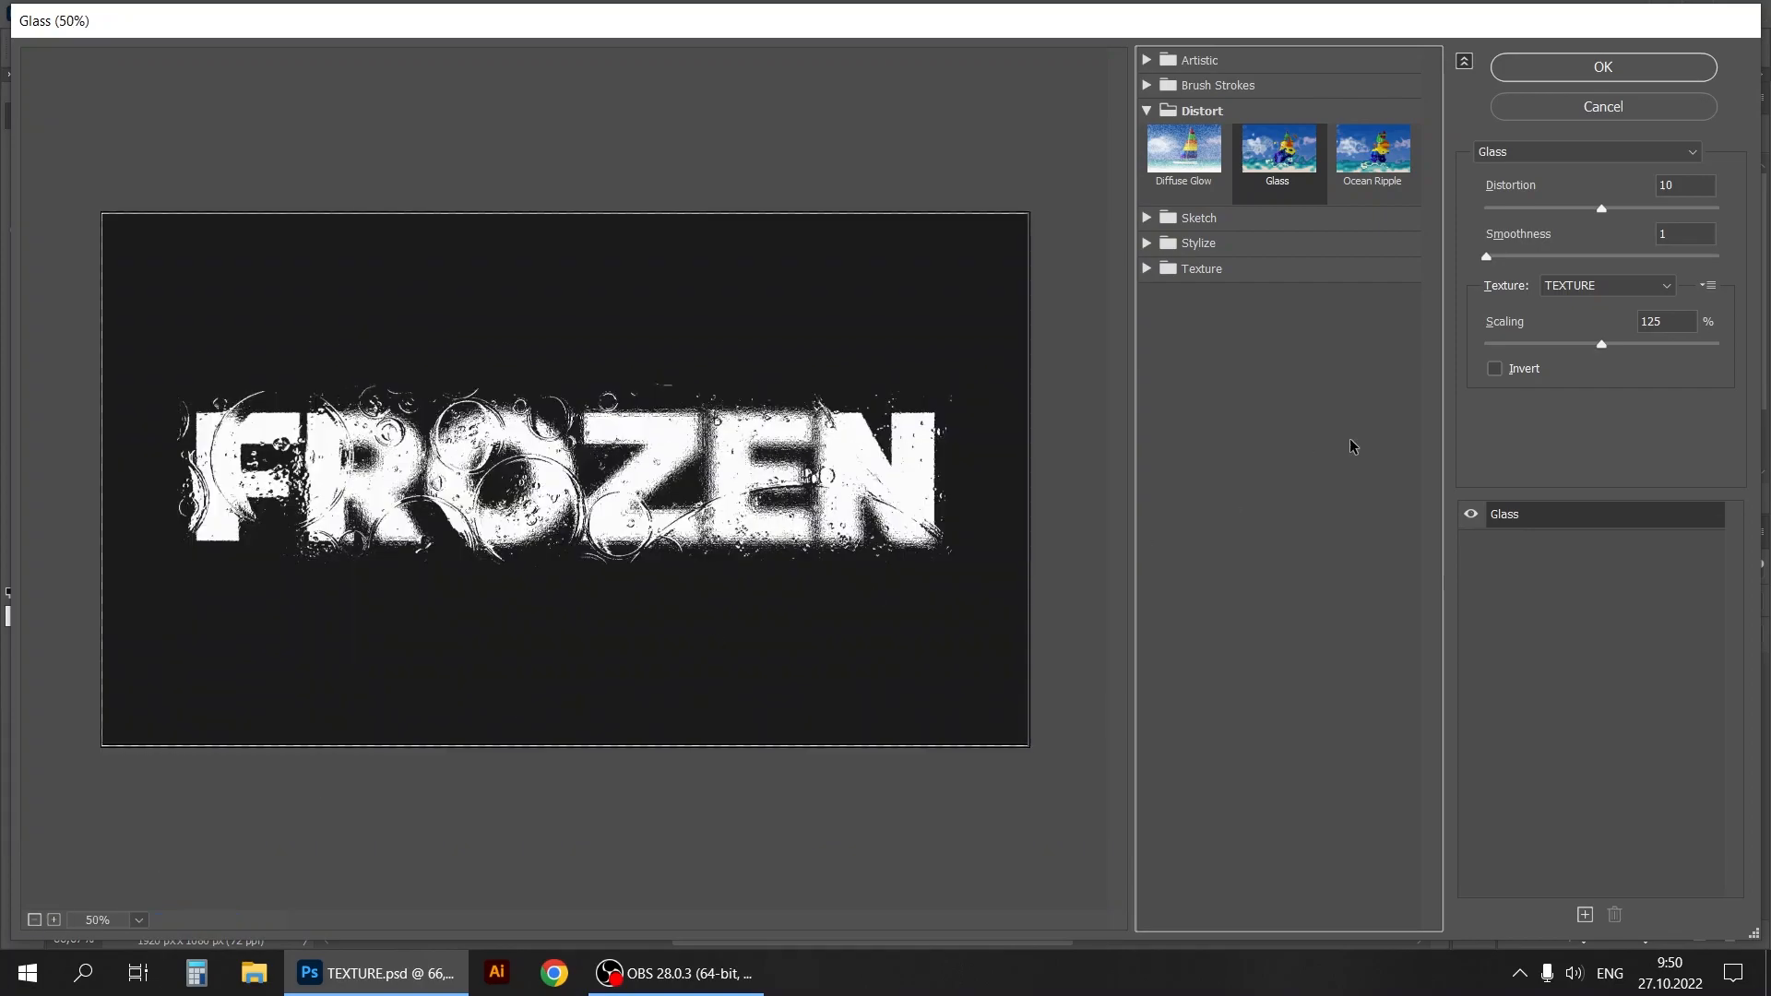
left_click(1588, 414)
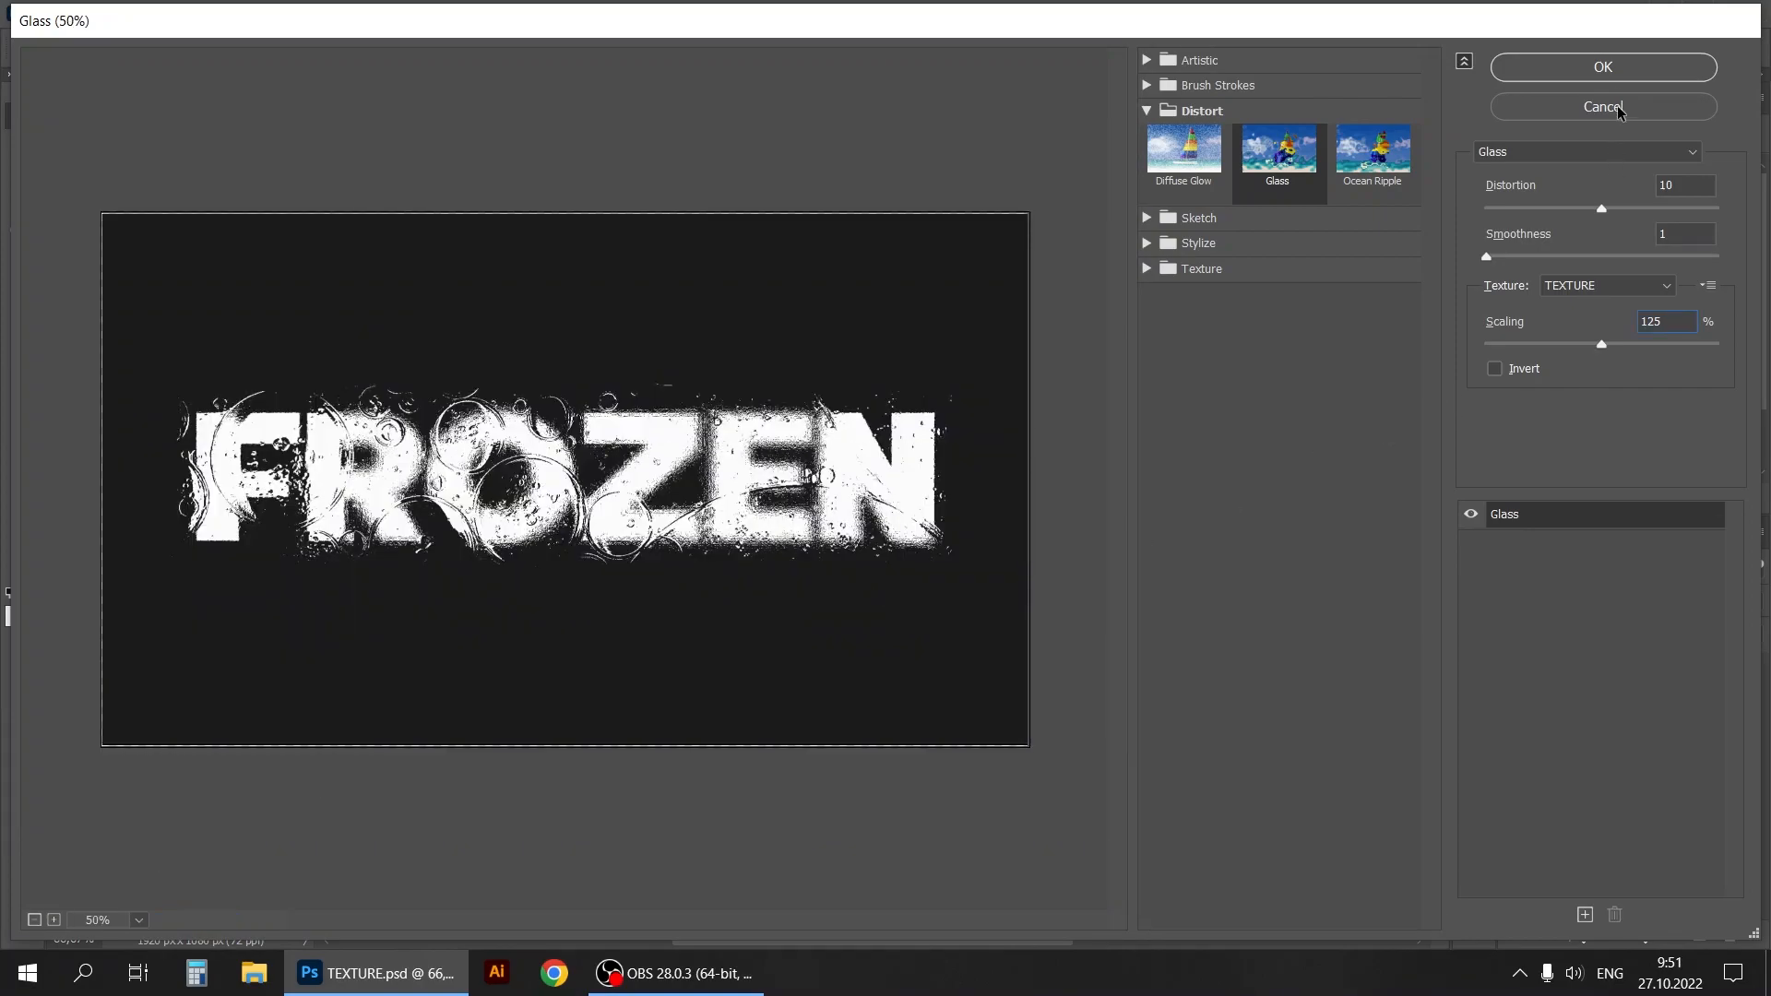
left_click(1618, 69)
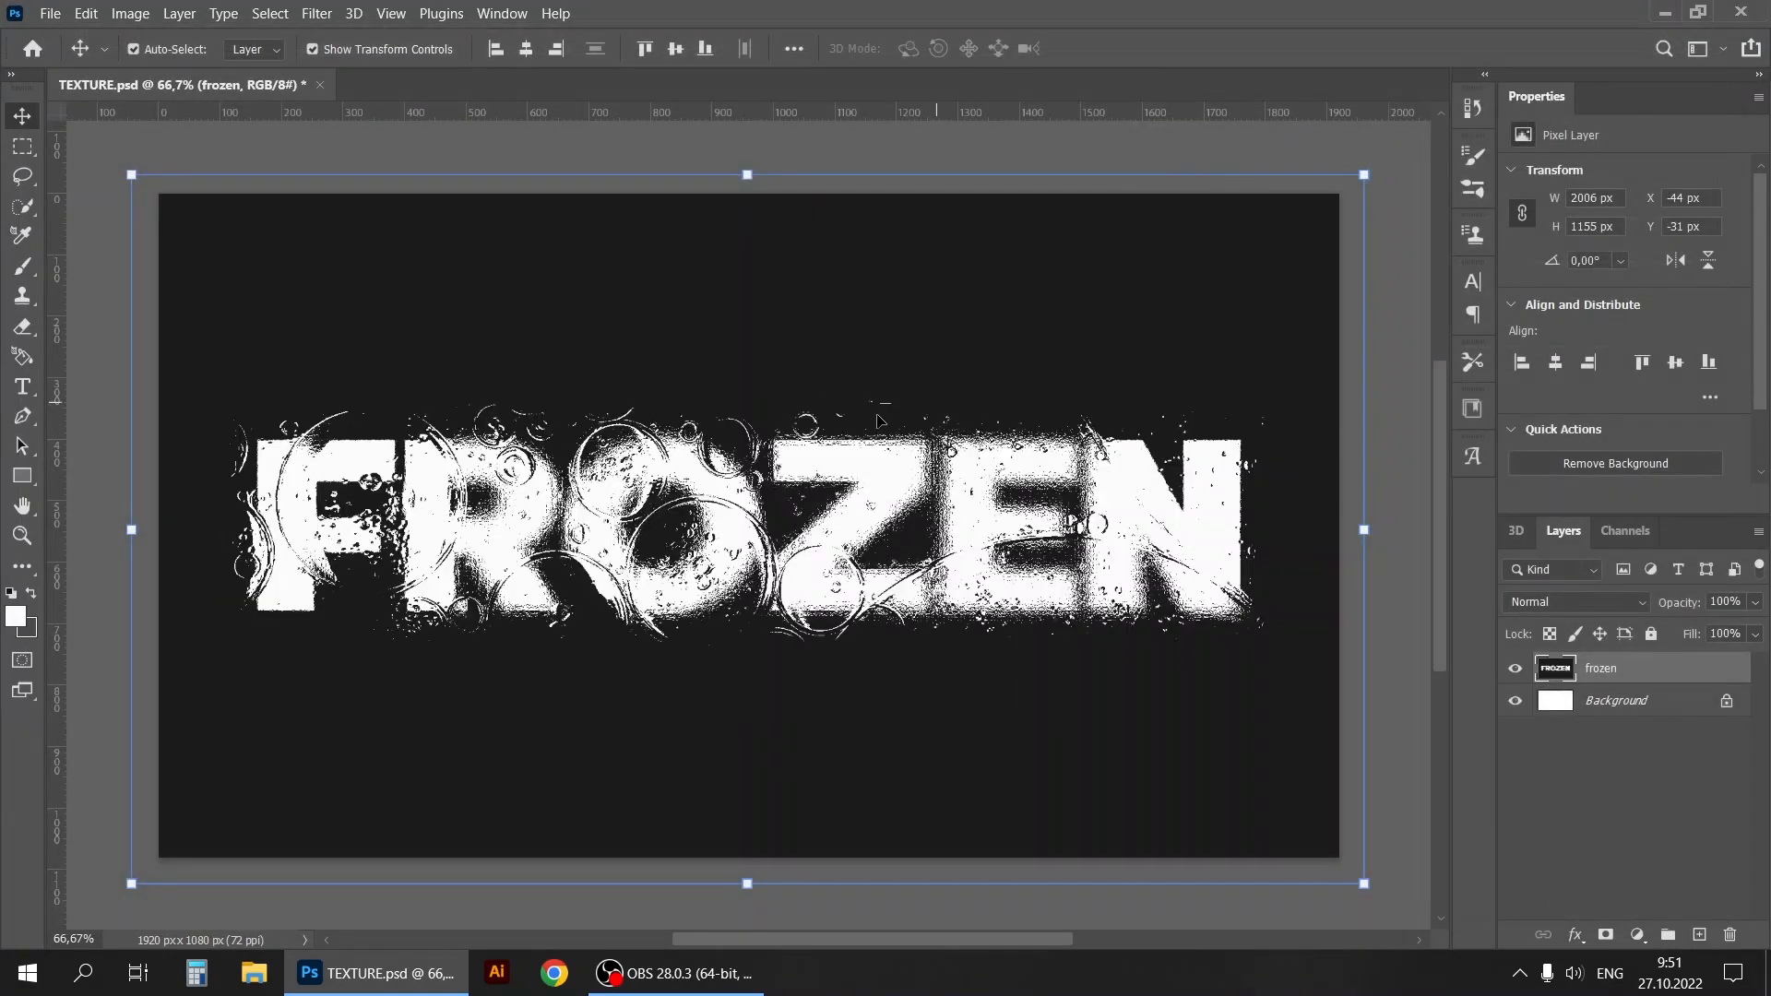
left_click(1402, 332)
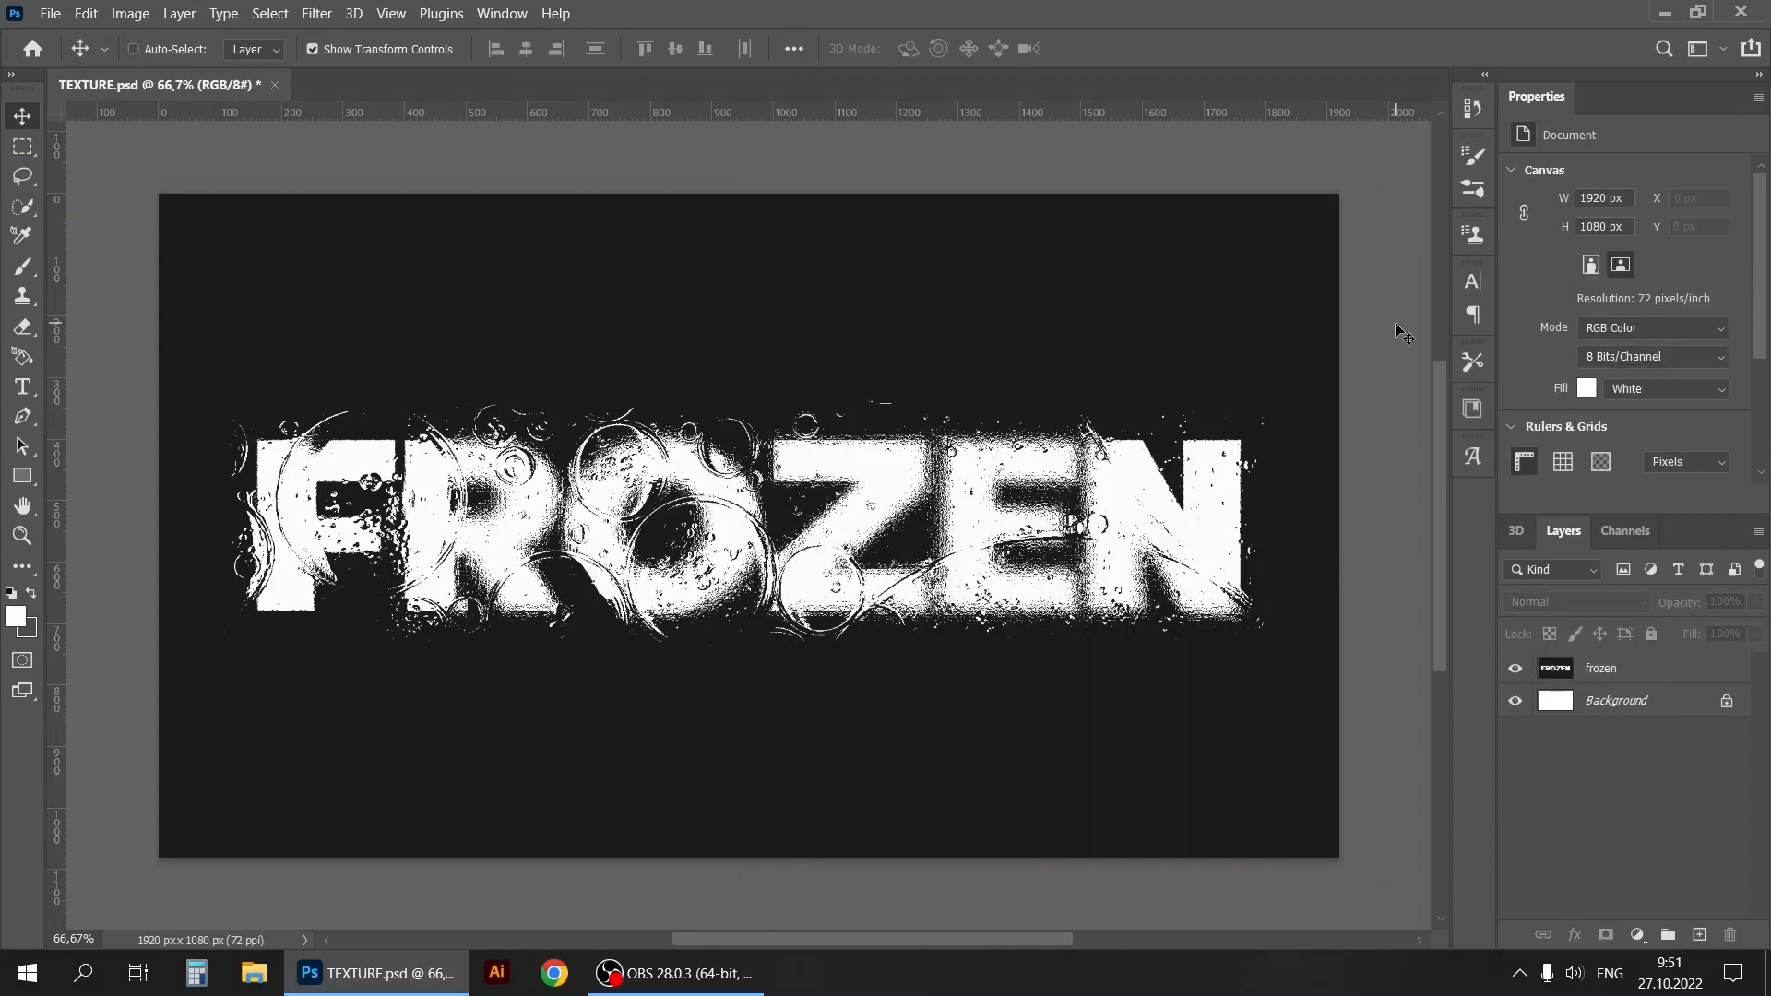
Step: Place the DUST.jpg image, rotate it 90° and enlarge it to about 1952 × 1410 px to cover the canvas
key("ctrl+minus")
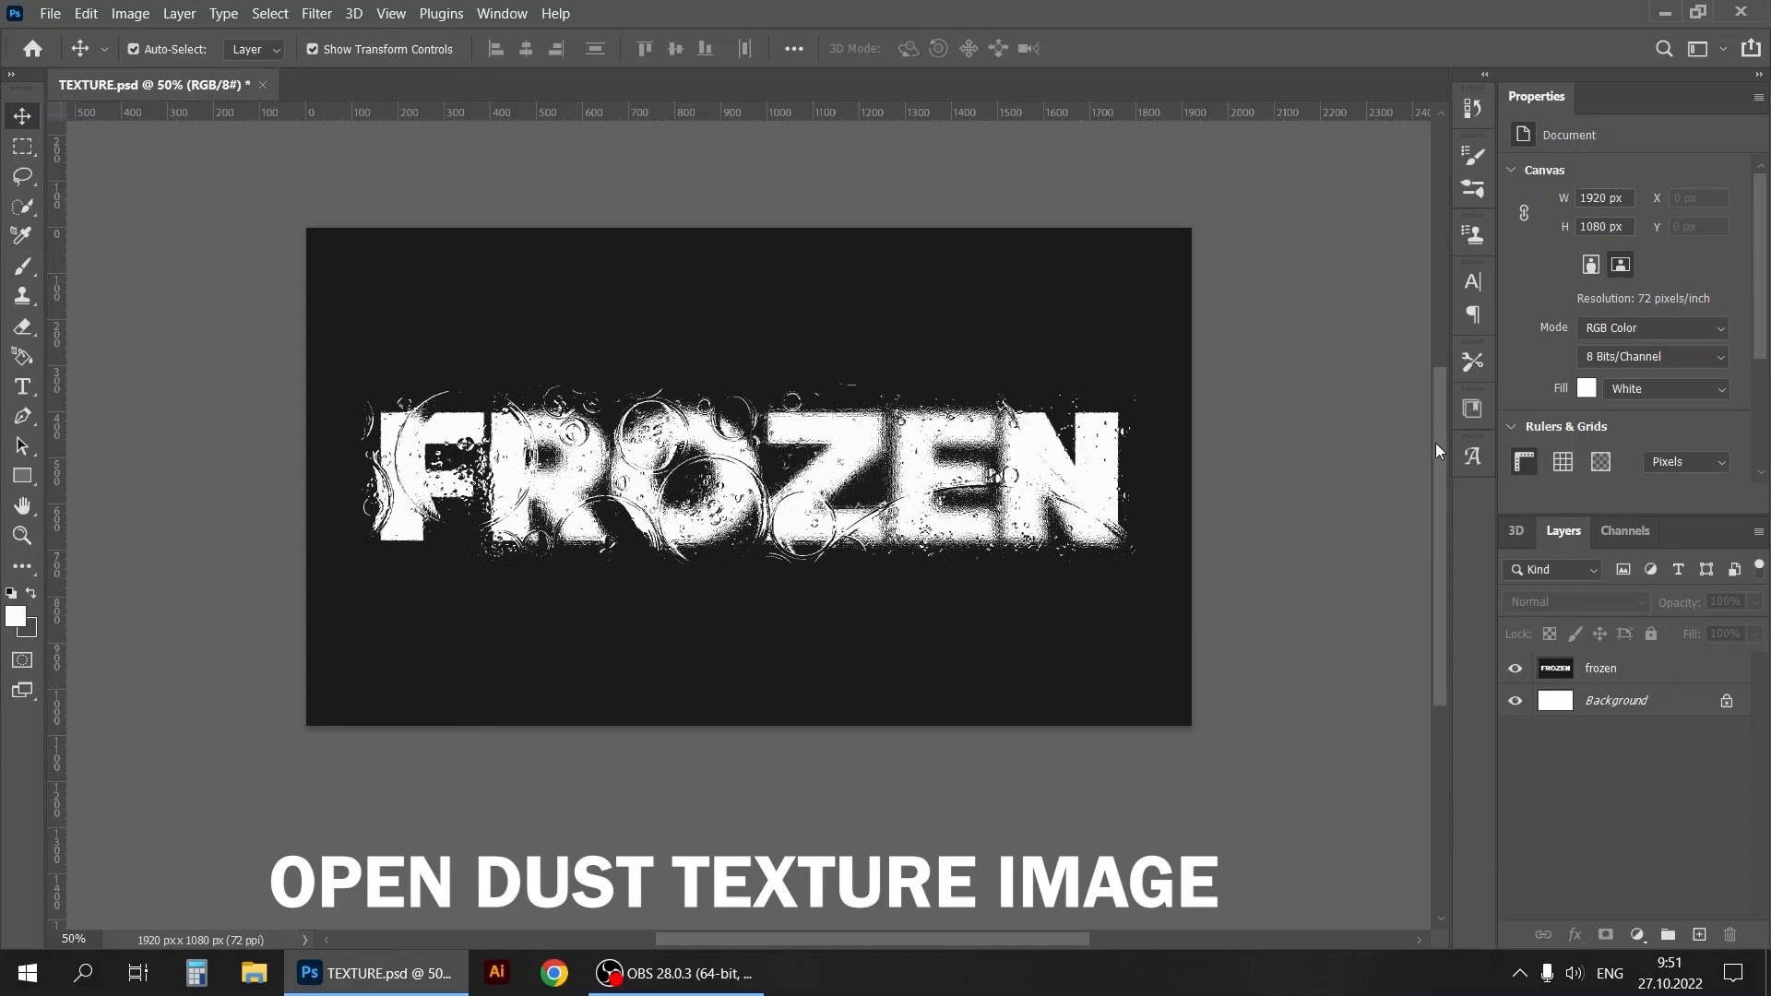
left_click_drag(886, 668, 955, 751)
key("ctrl+z")
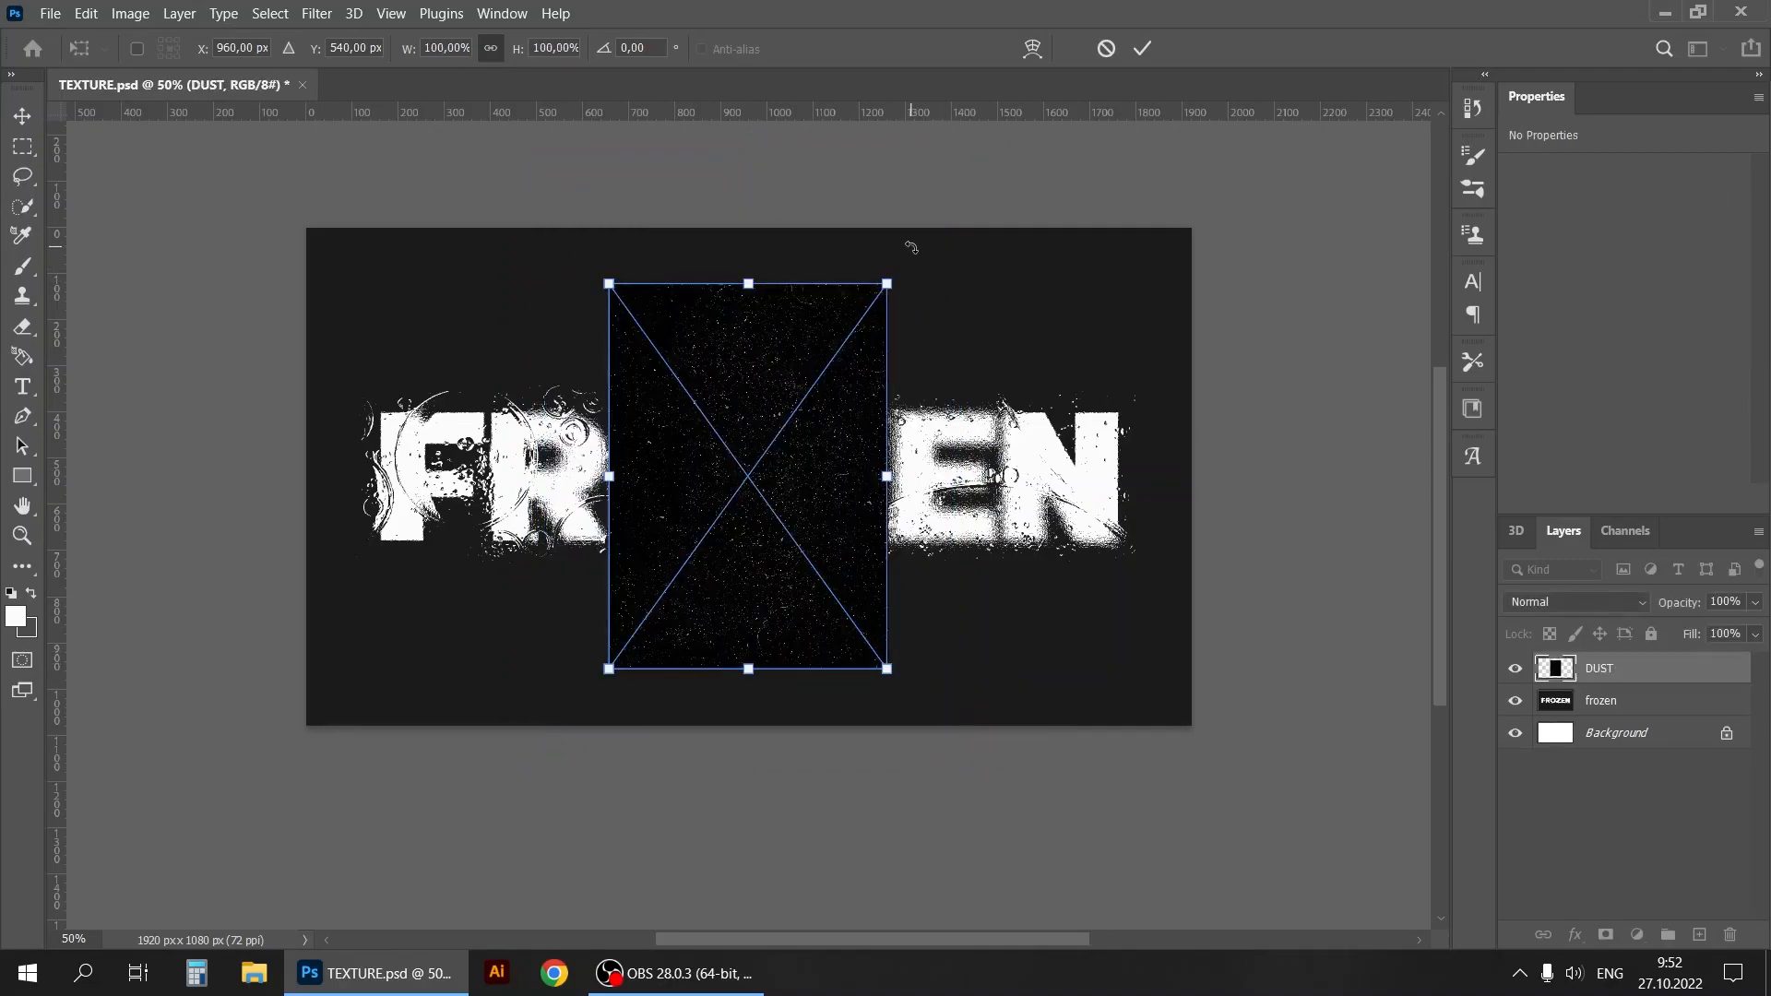
left_click_drag(910, 261, 1178, 828)
left_click(22, 115)
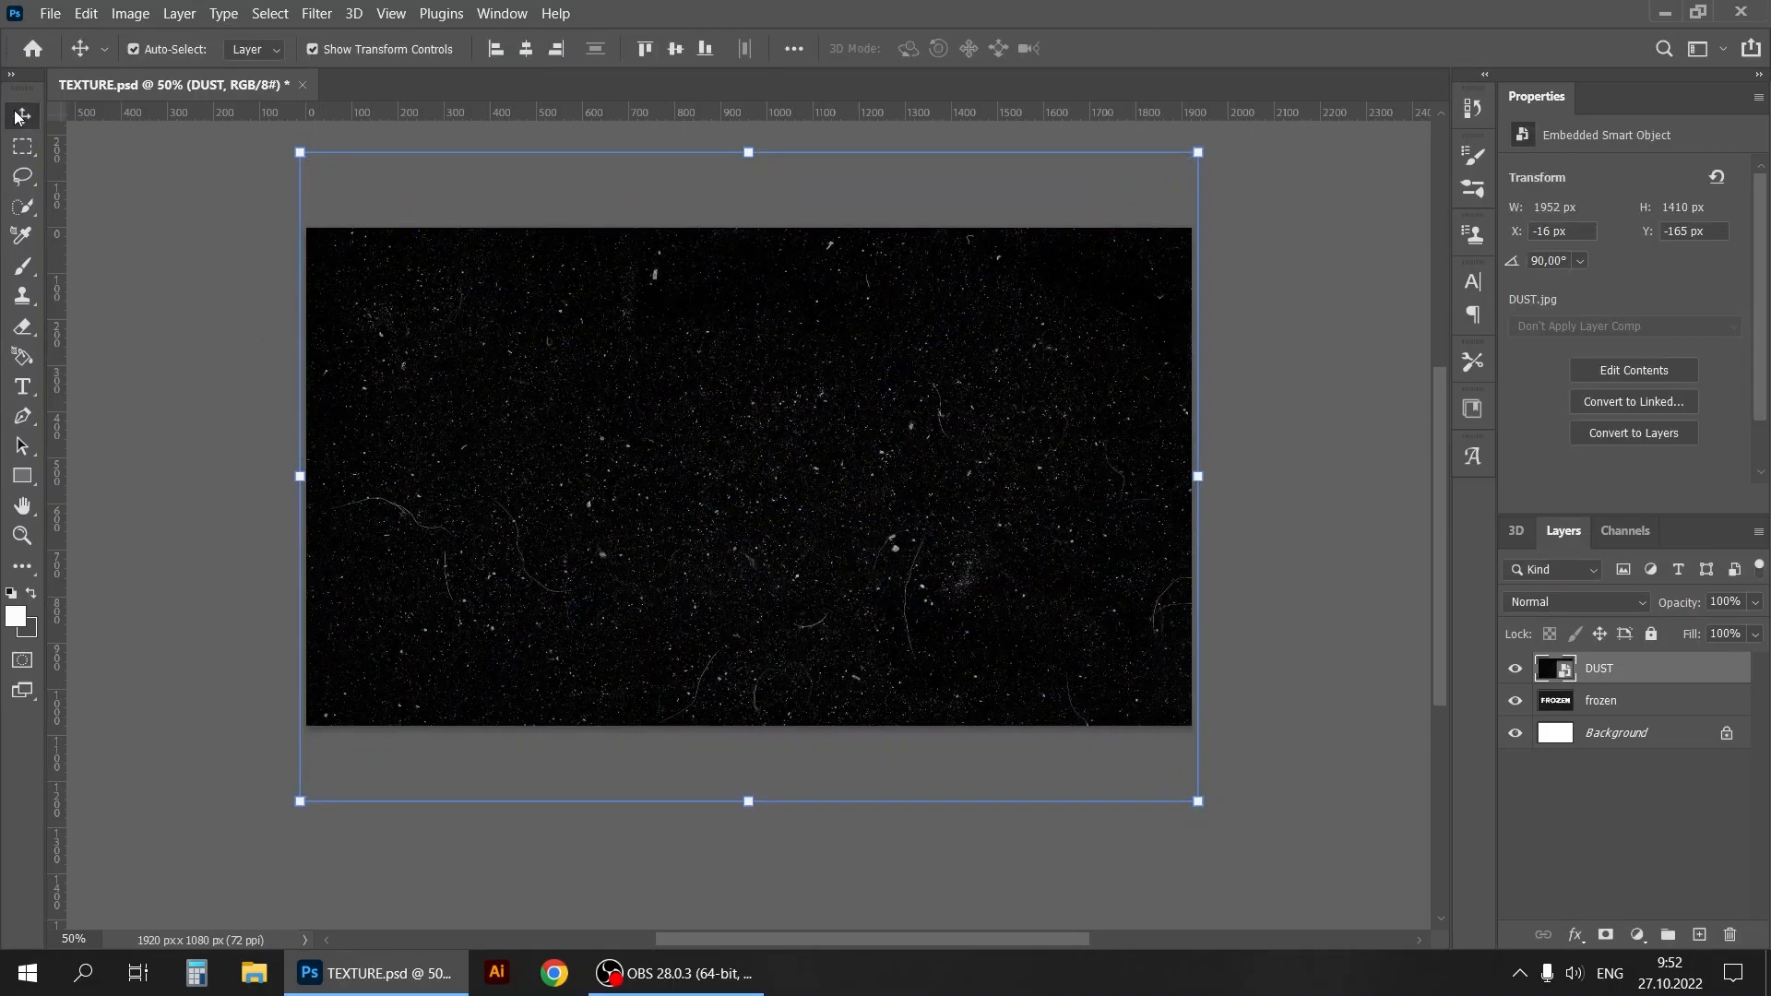
Step: Set the DUST layer's blending mode to Difference
left_click(1317, 528)
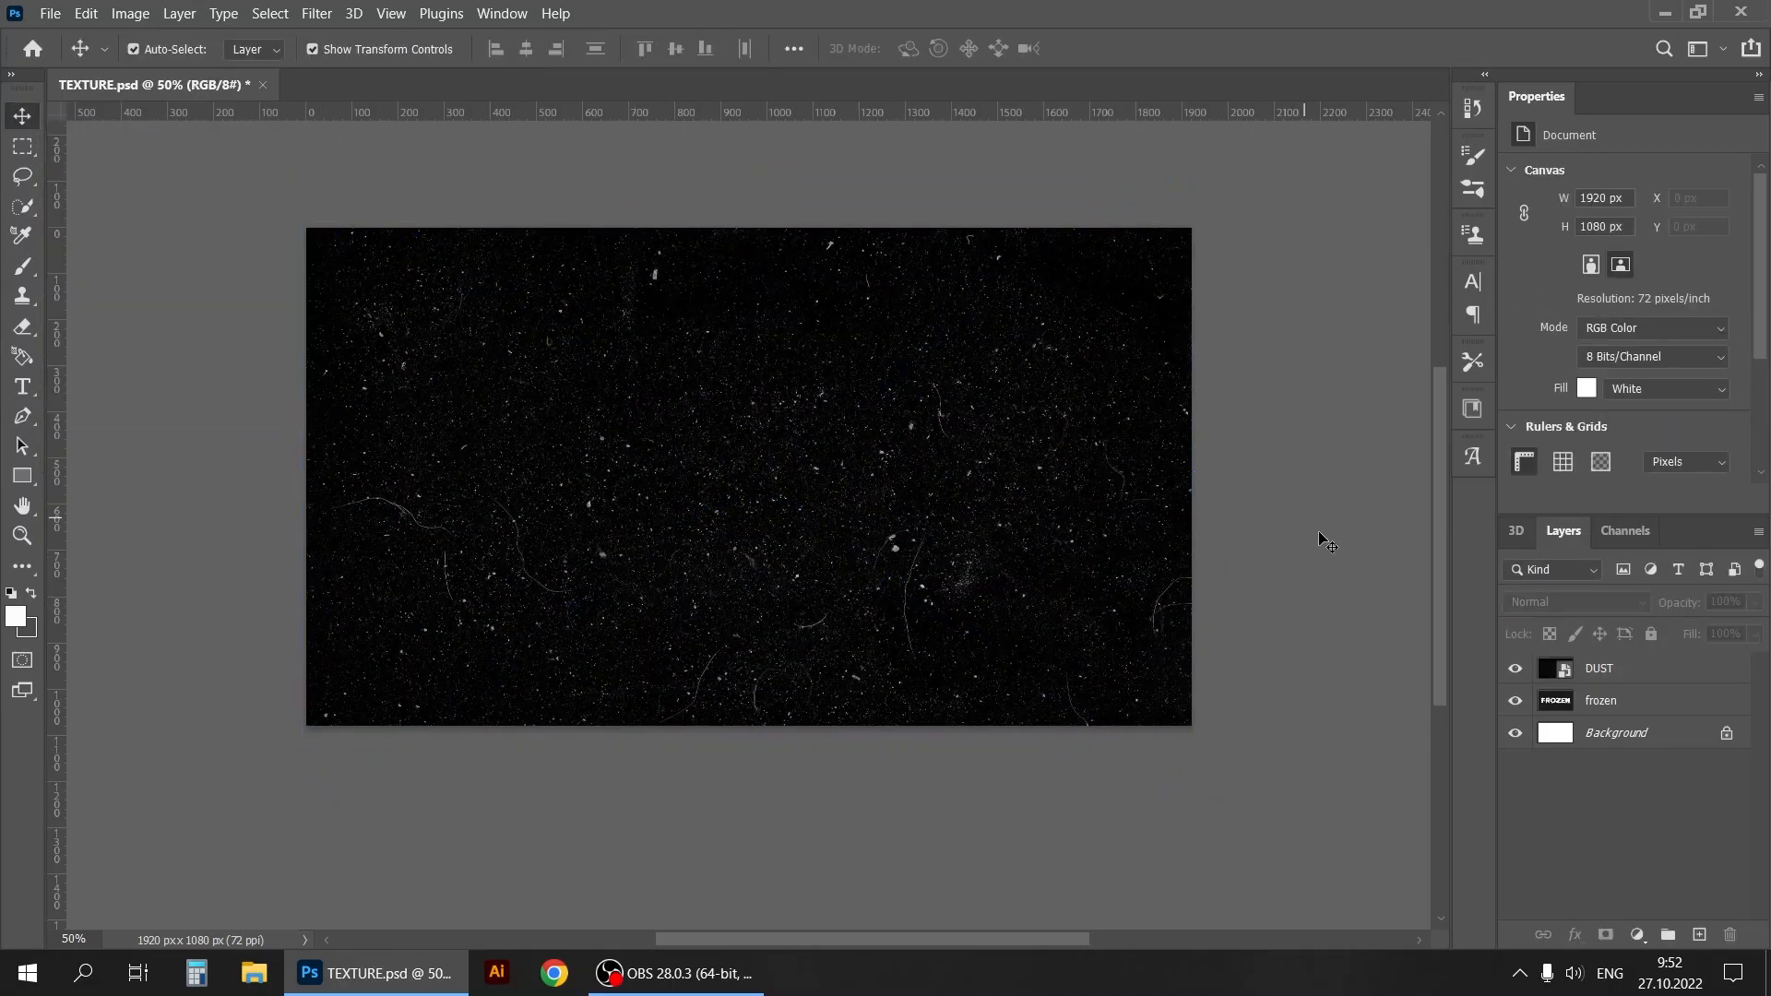
left_click(1651, 674)
left_click(1607, 610)
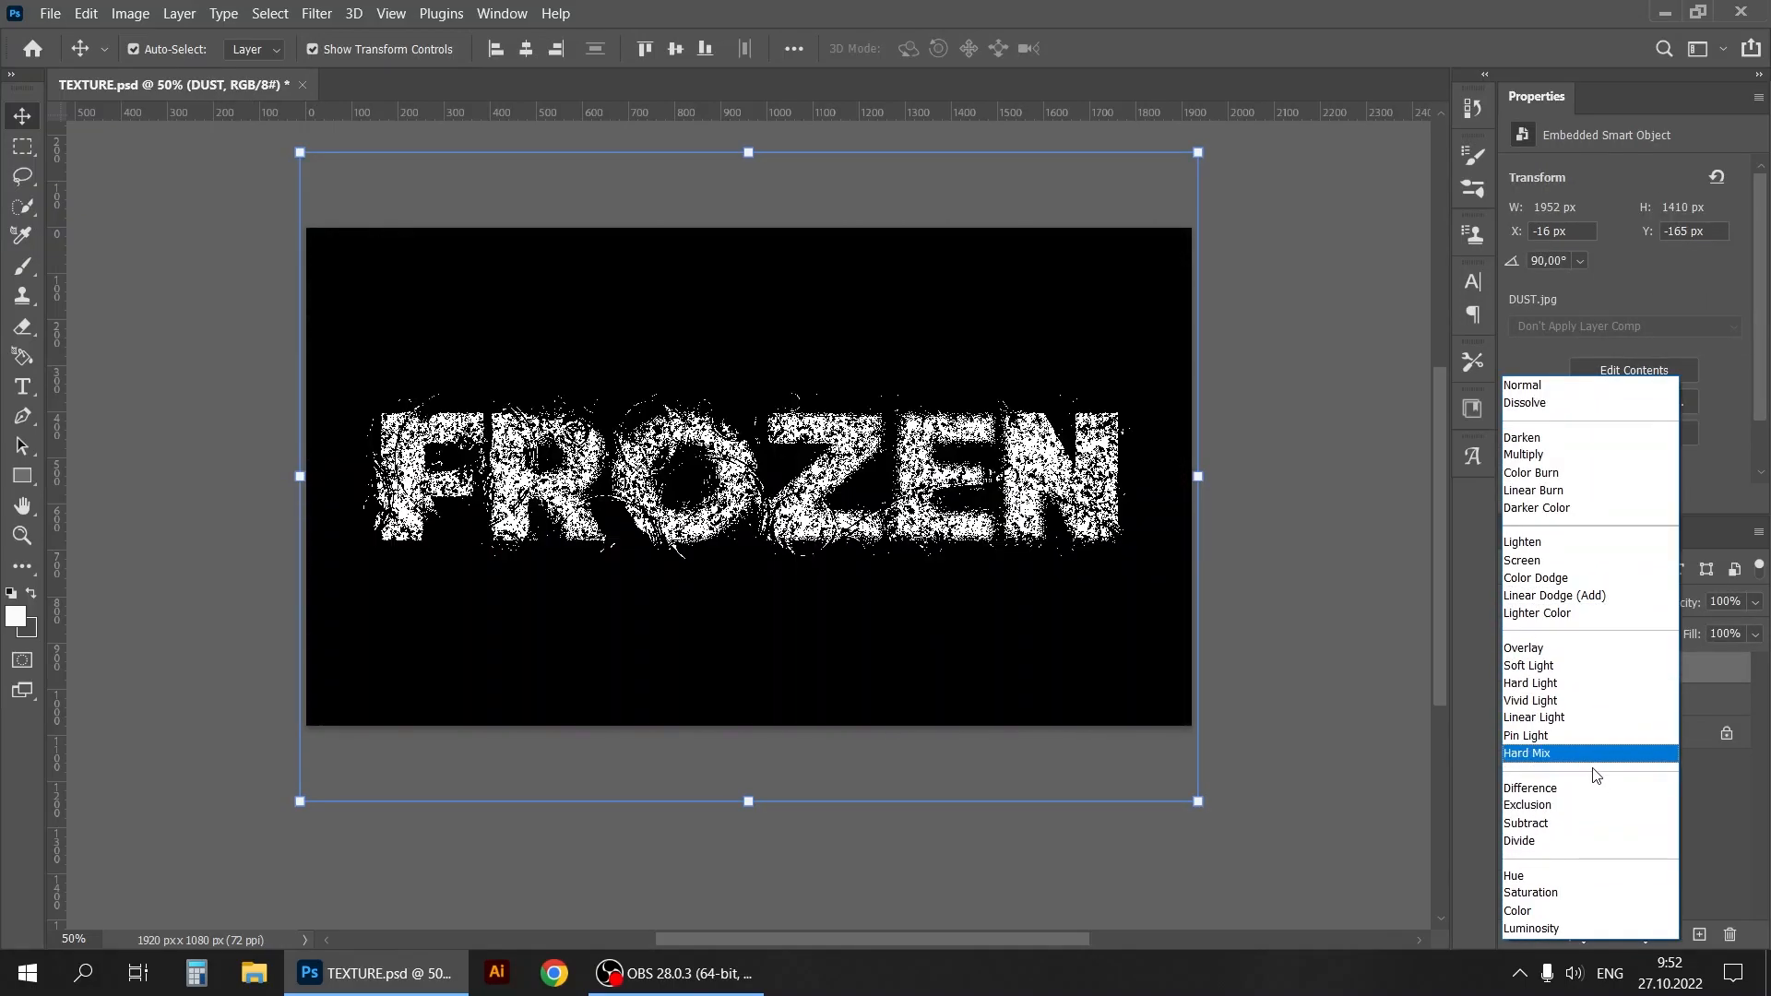
left_click(1584, 794)
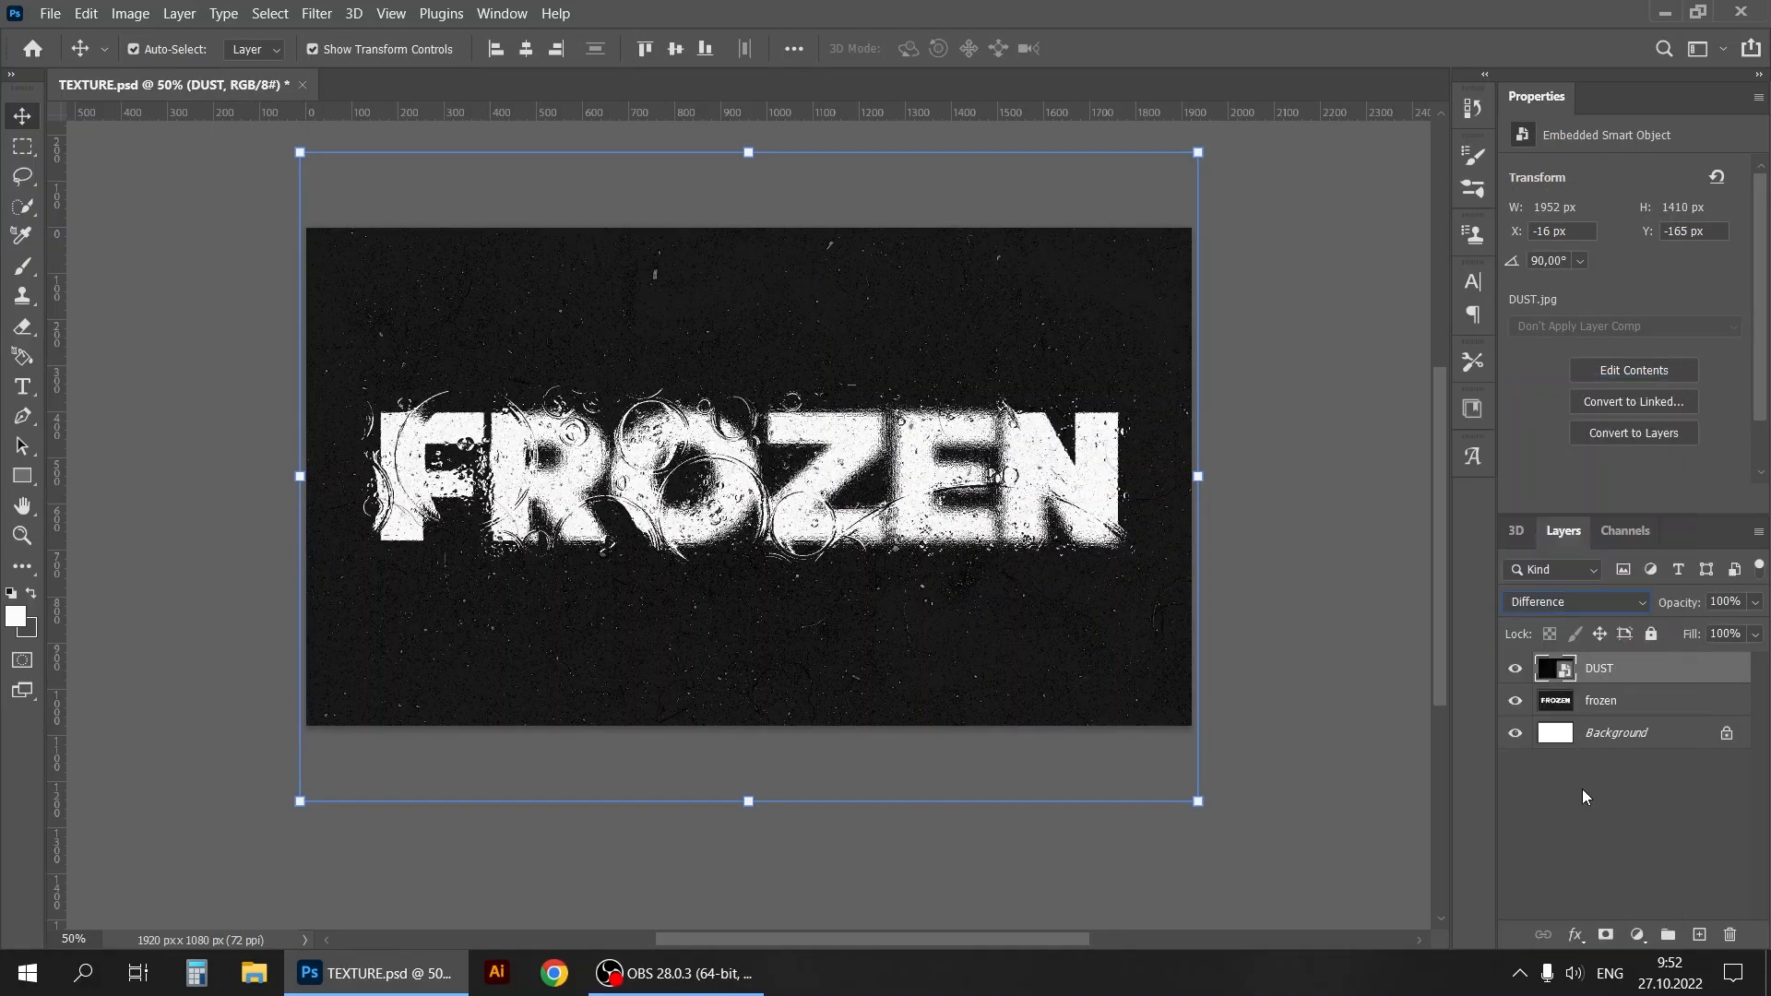
Step: Merge the DUST layer and the frozen layer into one pixel layer
left_click(1637, 705, "shift")
right_click(1636, 707)
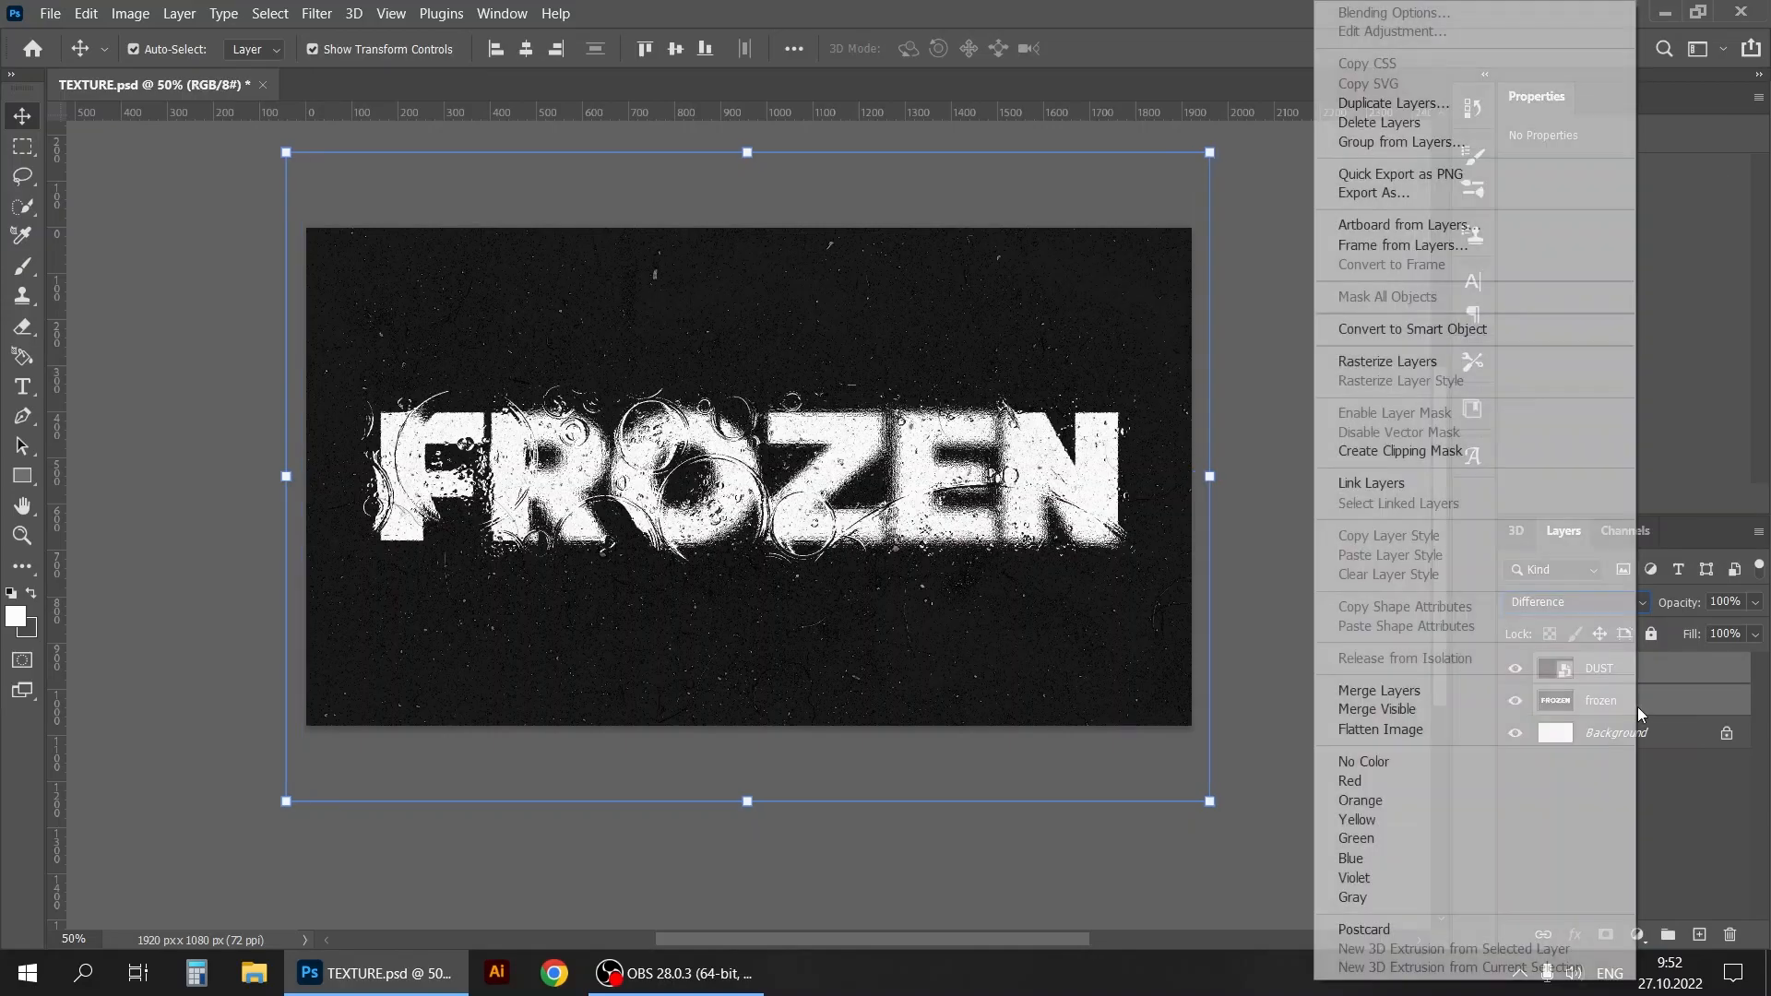
left_click(1539, 704)
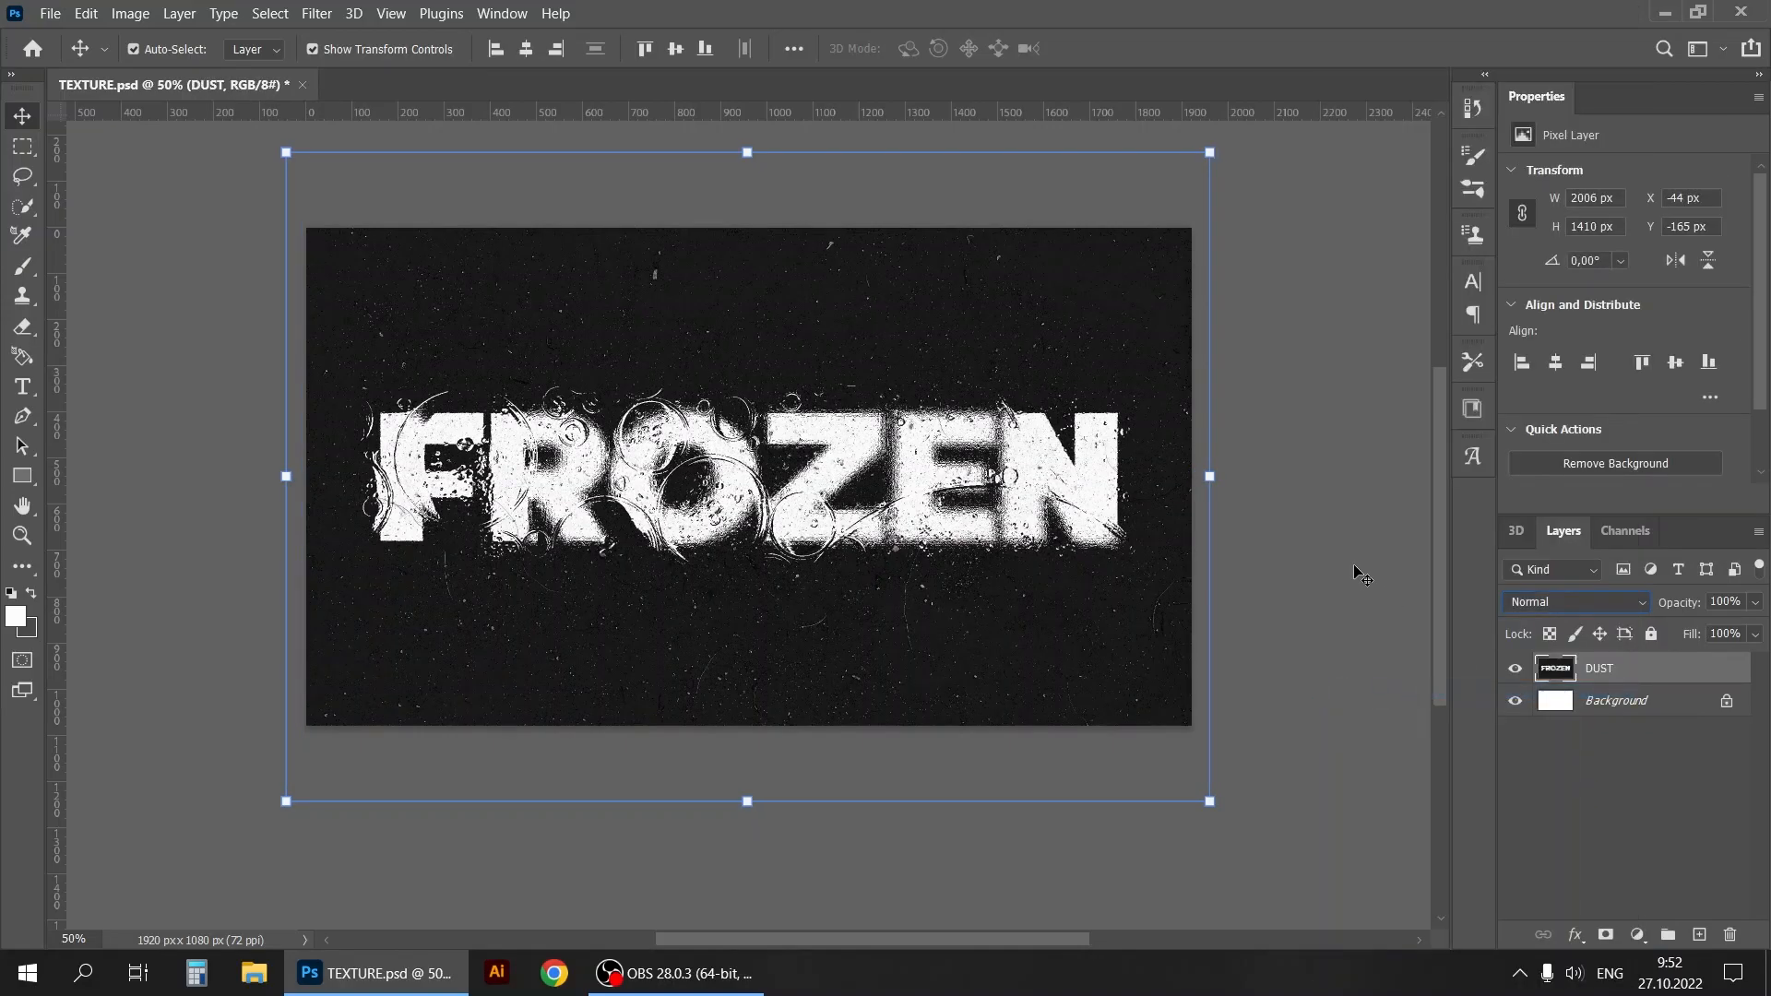
left_click(1312, 486)
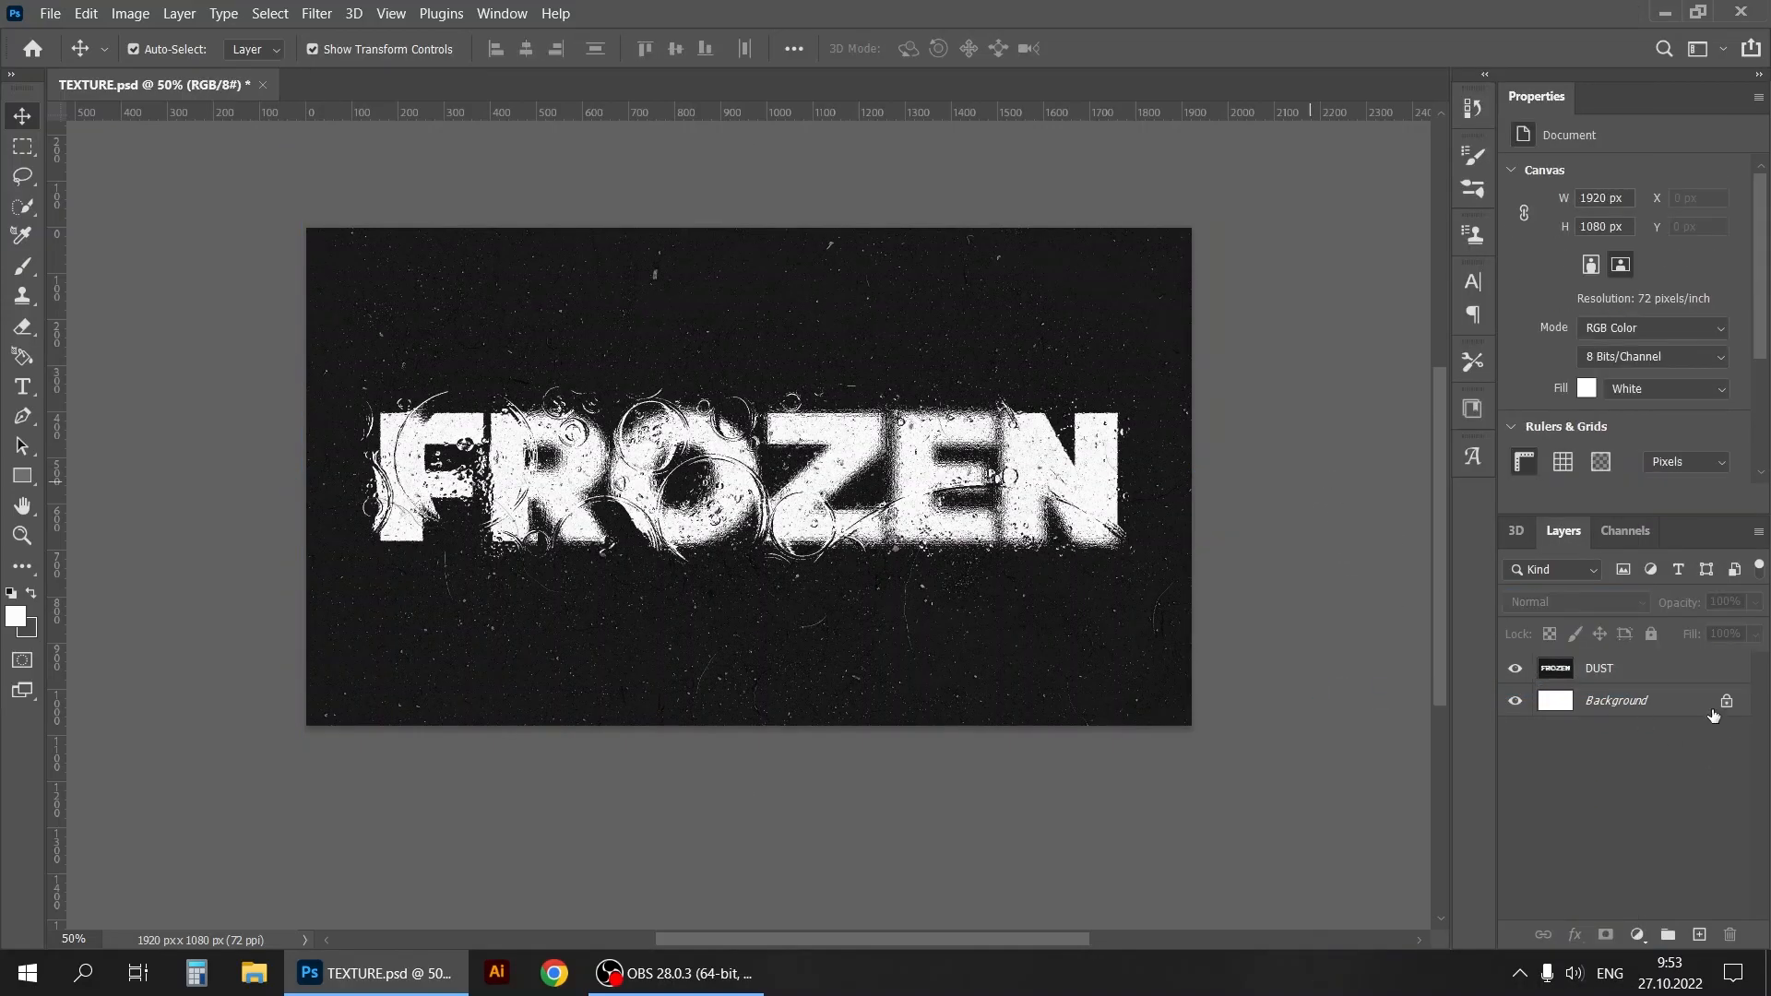
Step: Apply the Add Noise filter to the merged DUST layer with amount 10%, Gaussian distribution and Monochromatic
left_click(1678, 672)
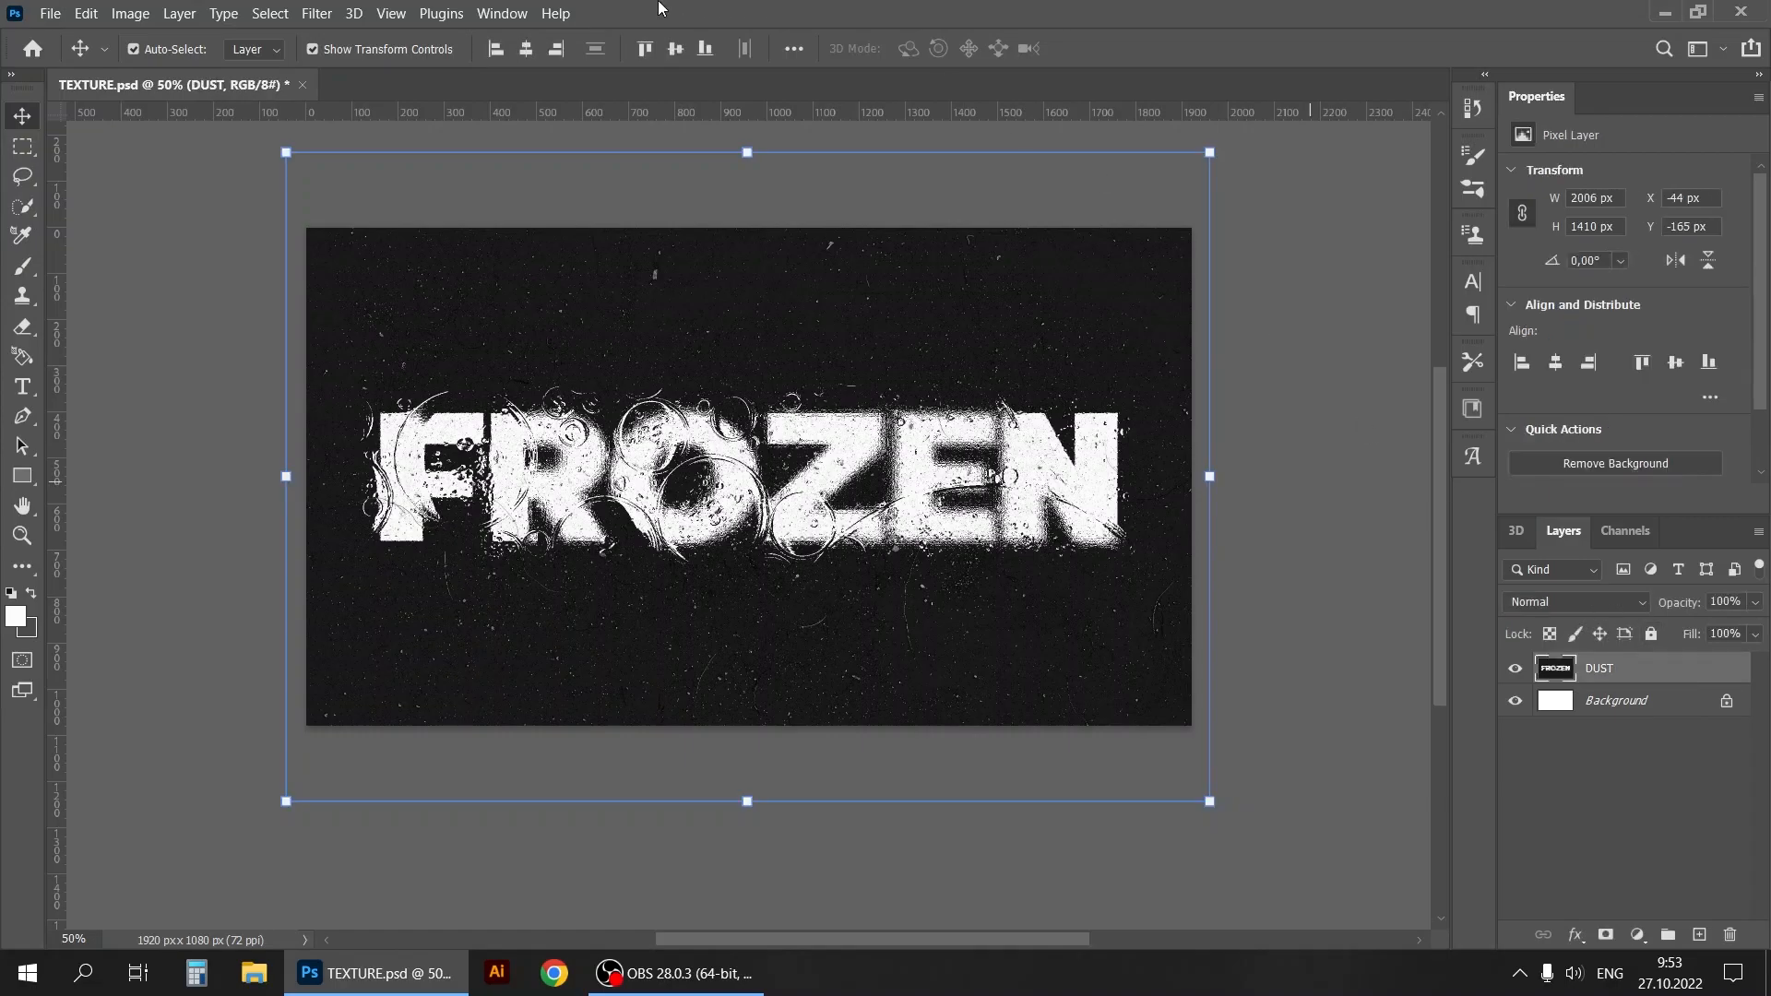
left_click(318, 14)
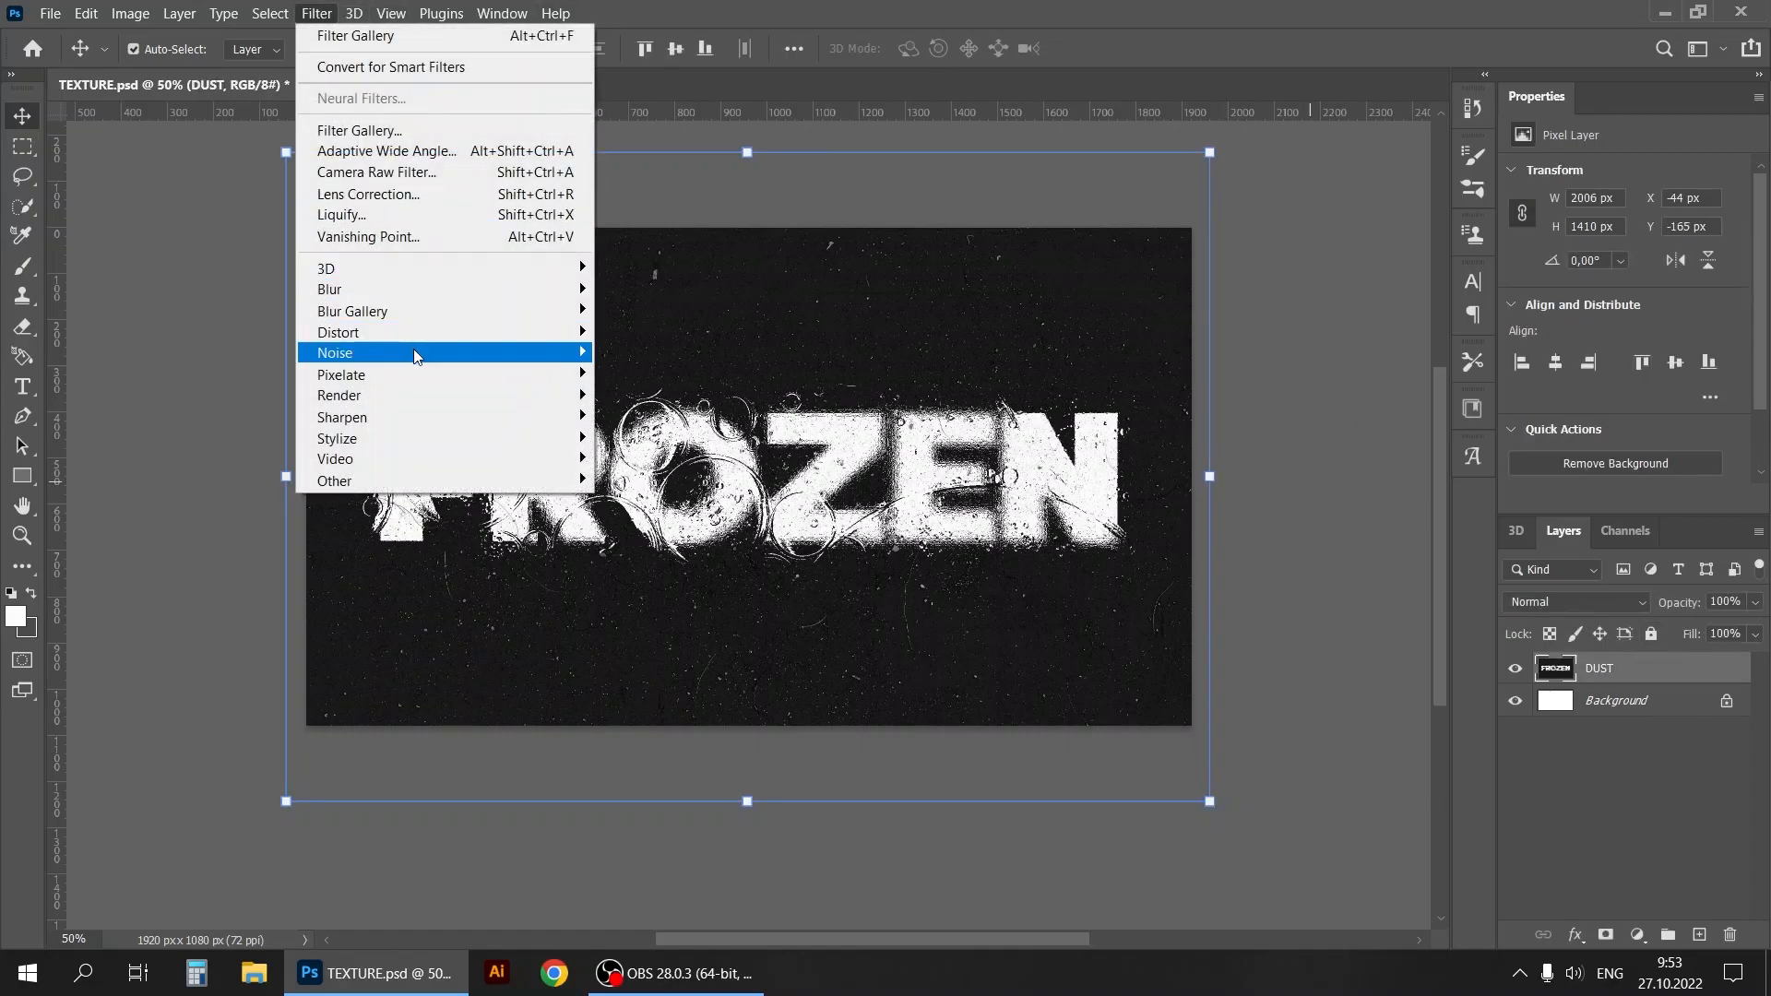
mouse_move(422, 357)
left_click(636, 352)
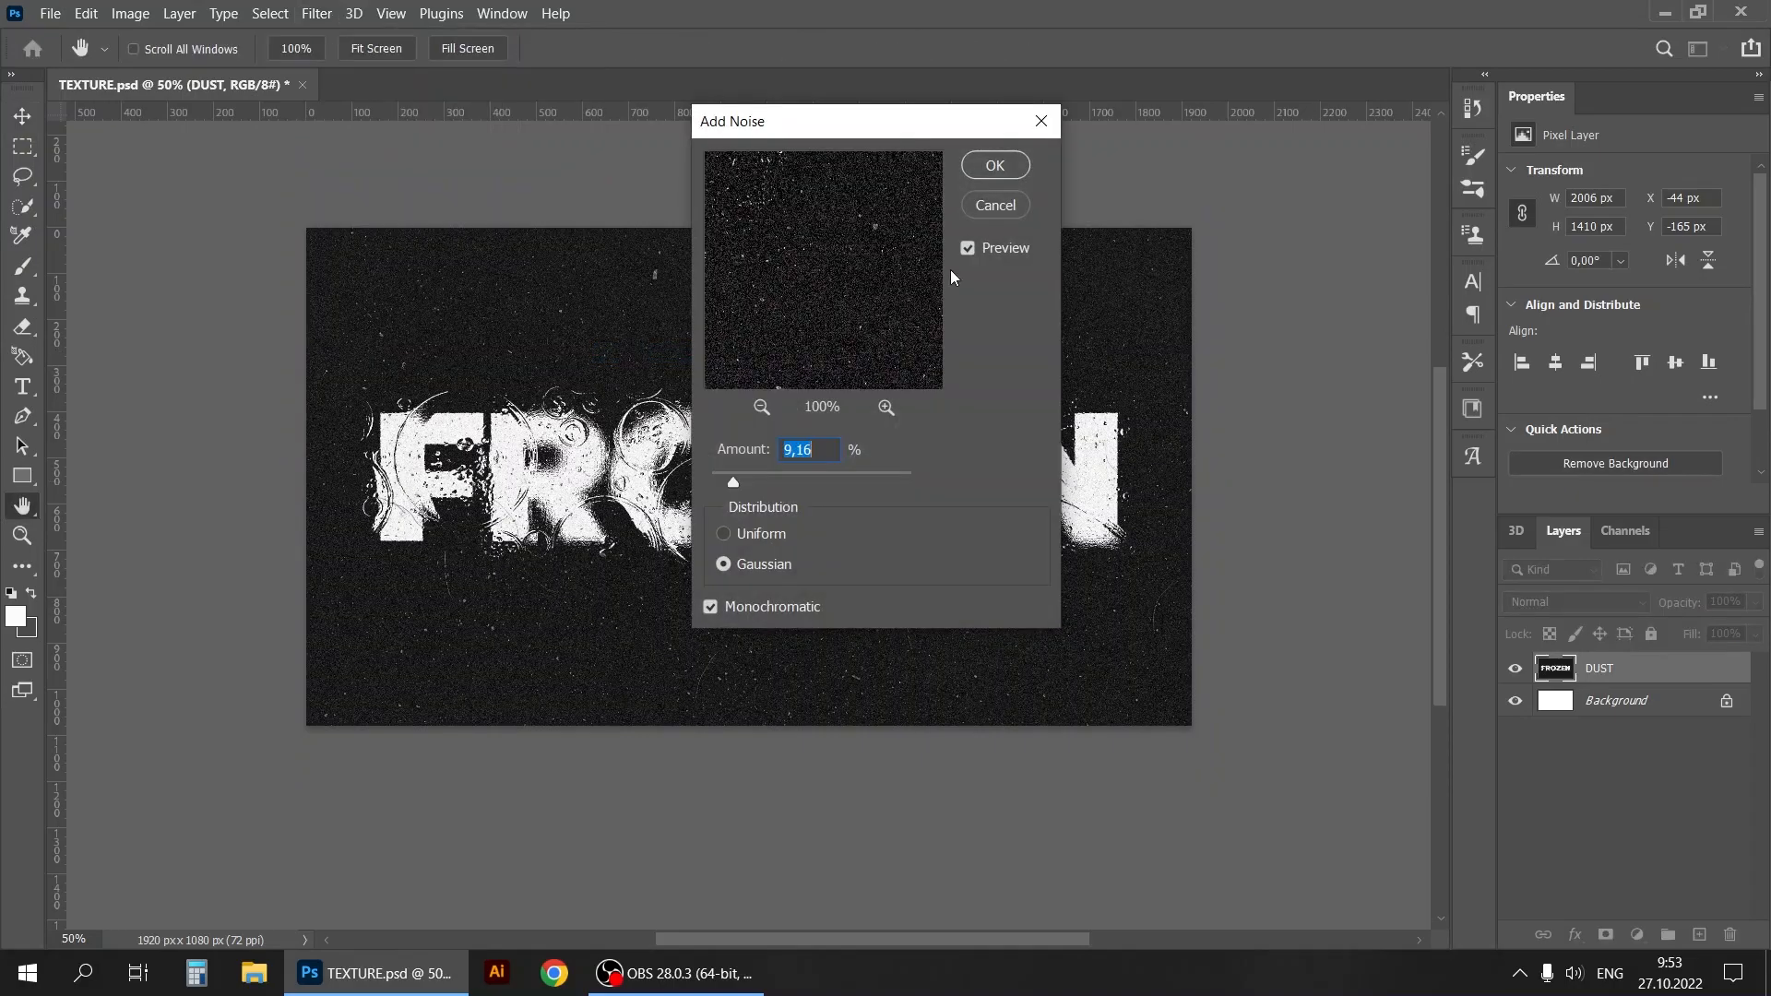
type("10")
left_click(995, 166)
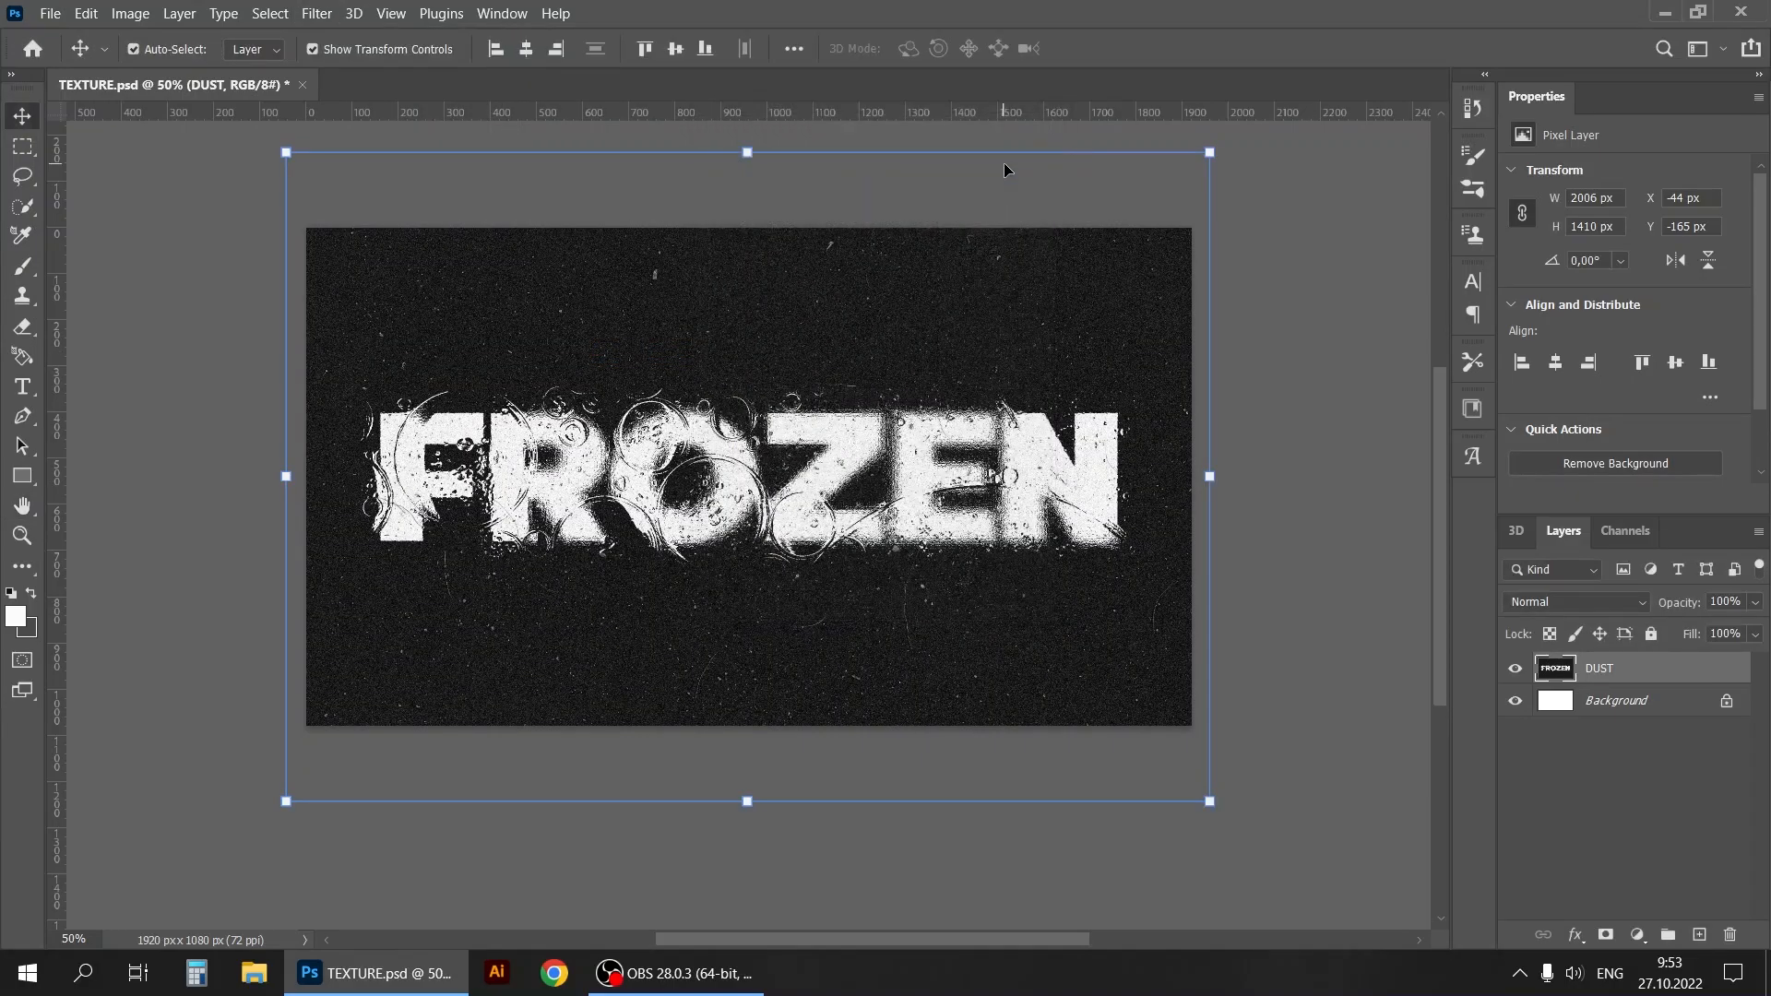
left_click(1258, 385)
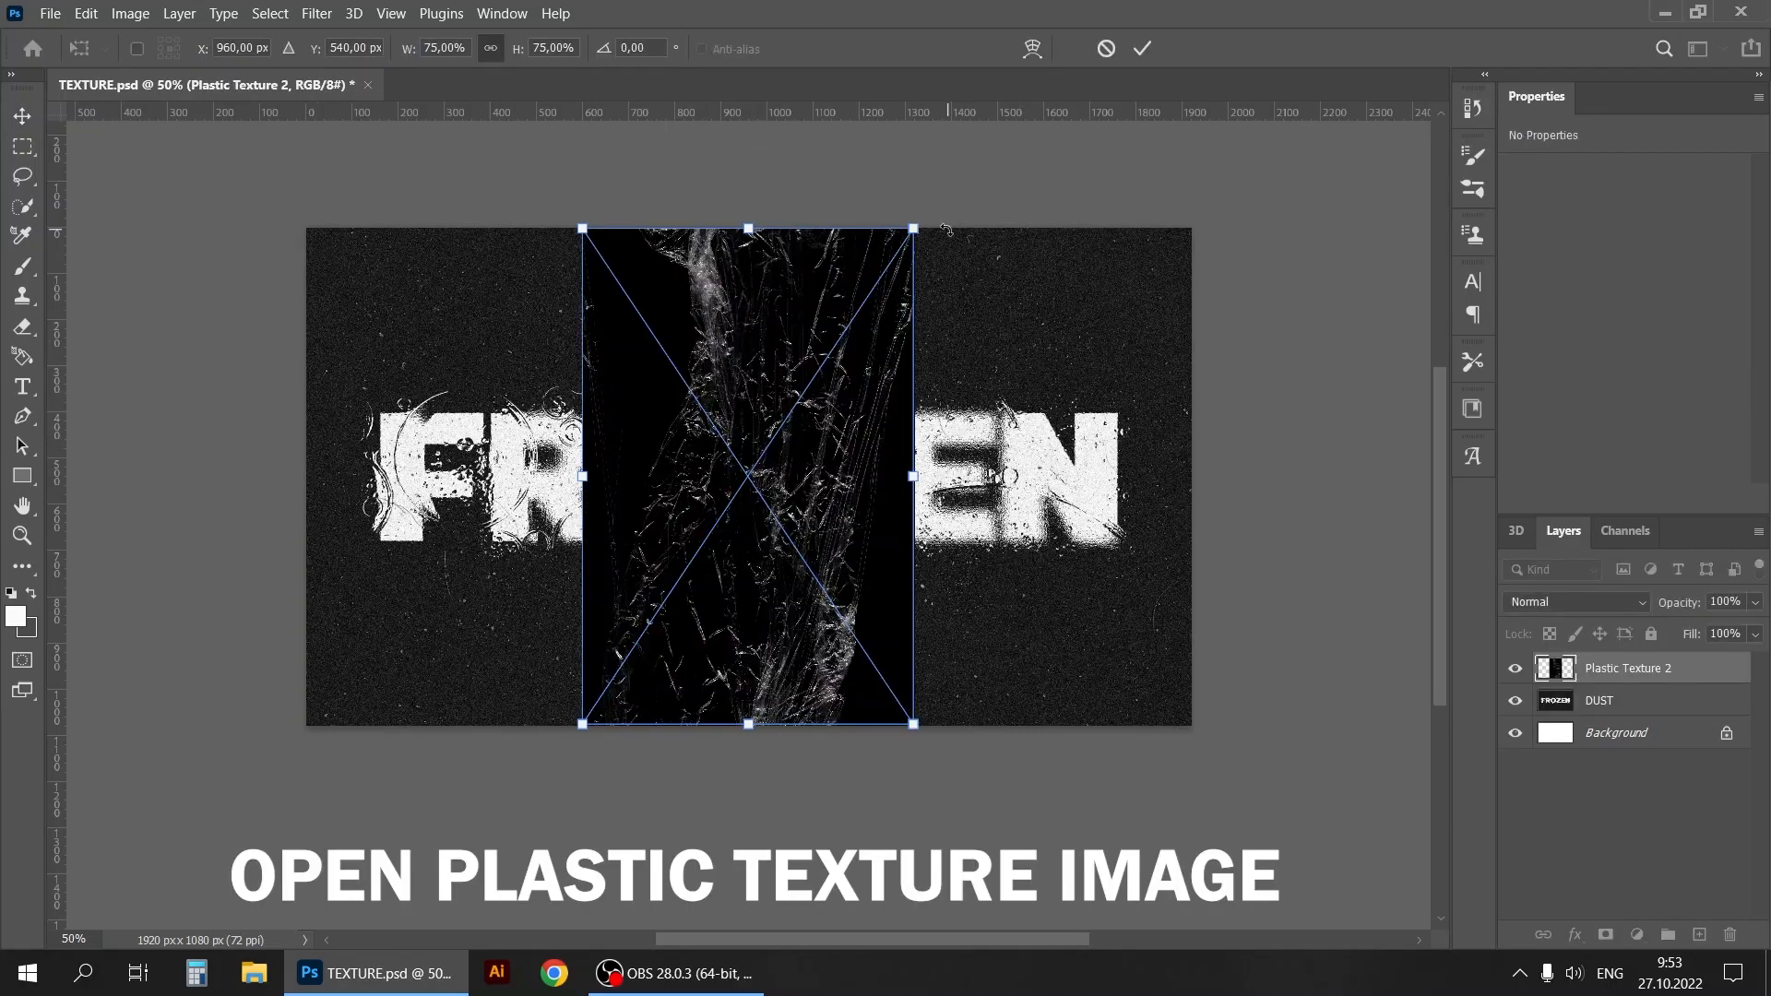
Step: Place the Plastic Texture 2 image, rotate it -90° and enlarge it to about 143% to cover the canvas
left_click_drag(938, 224, 683, 371)
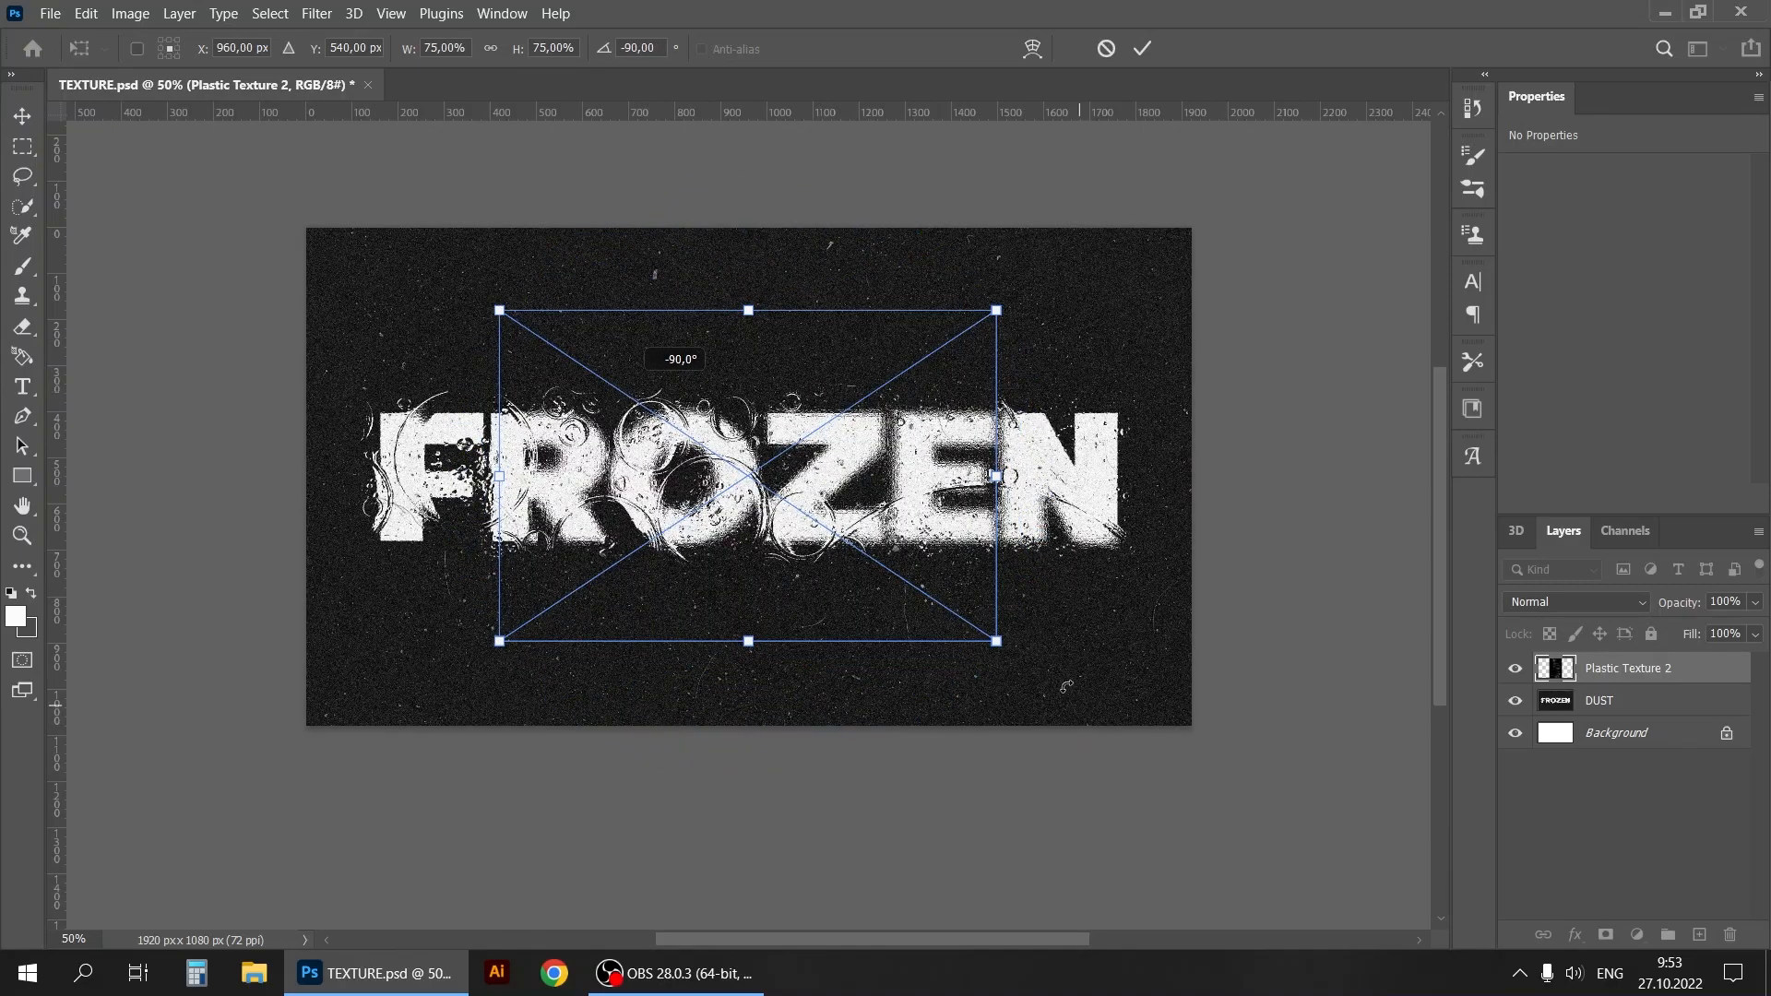
left_click_drag(996, 641, 1212, 824)
left_click(22, 115)
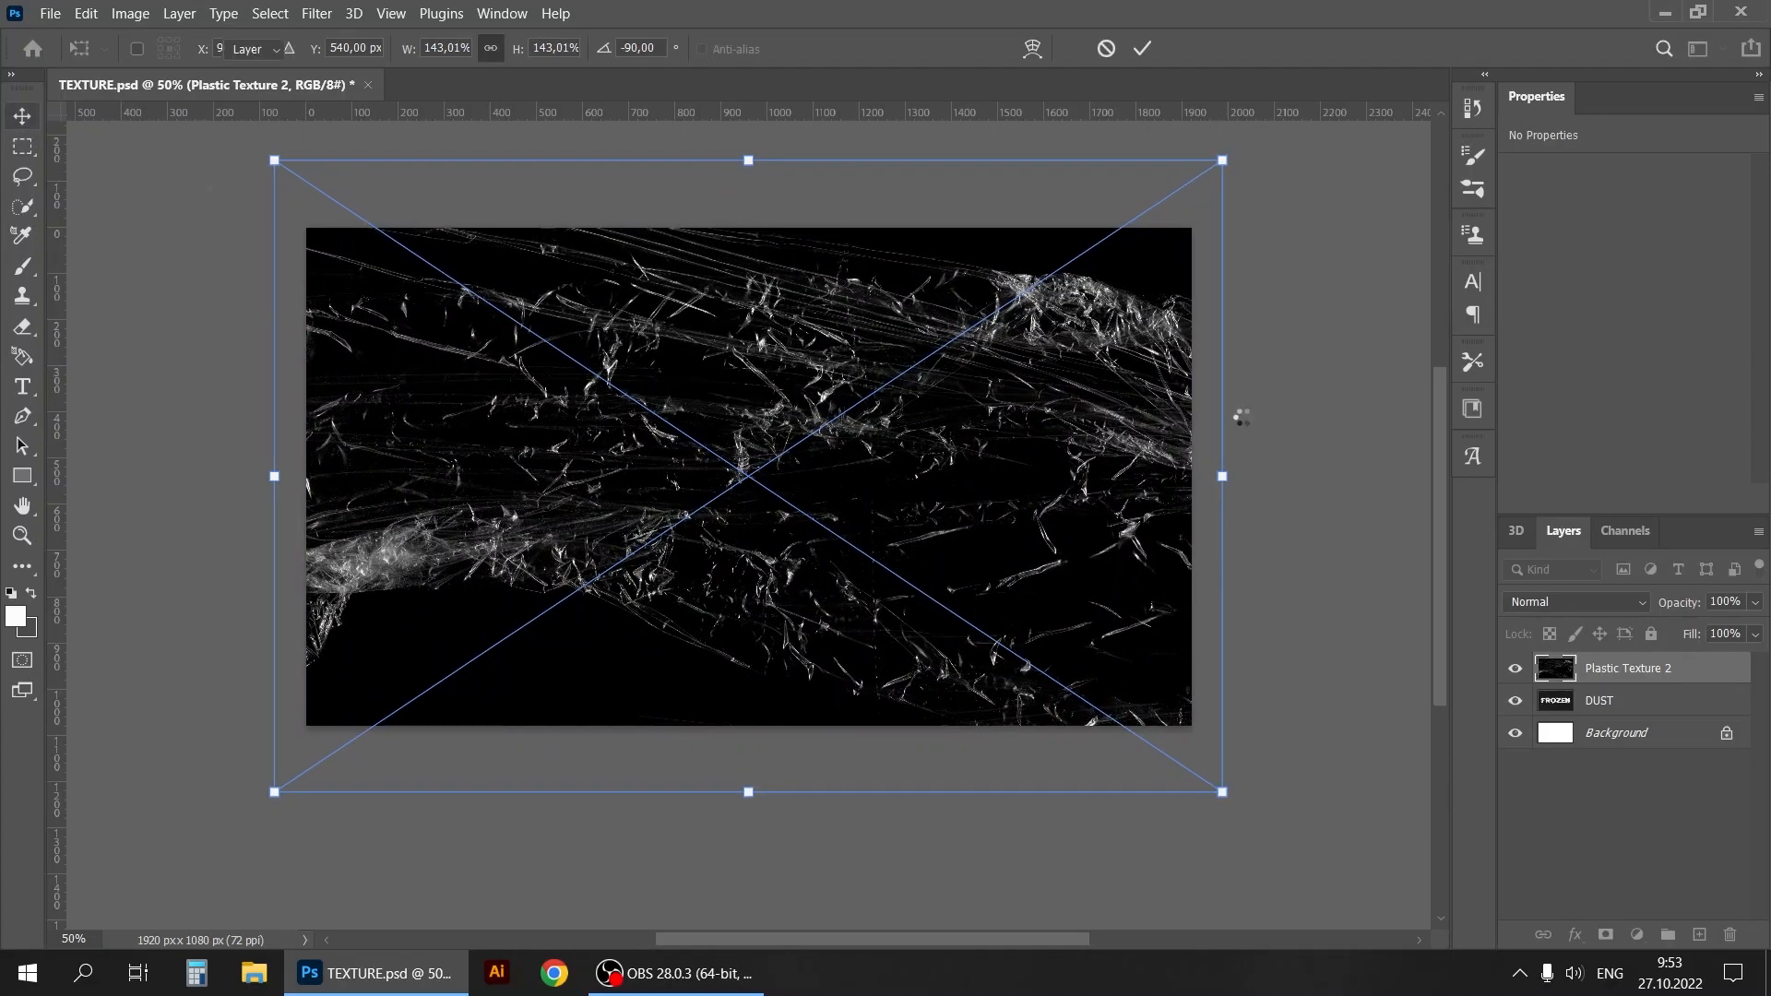
Step: Set the Plastic Texture 2 layer's blending mode to Lighten
left_click(1605, 604)
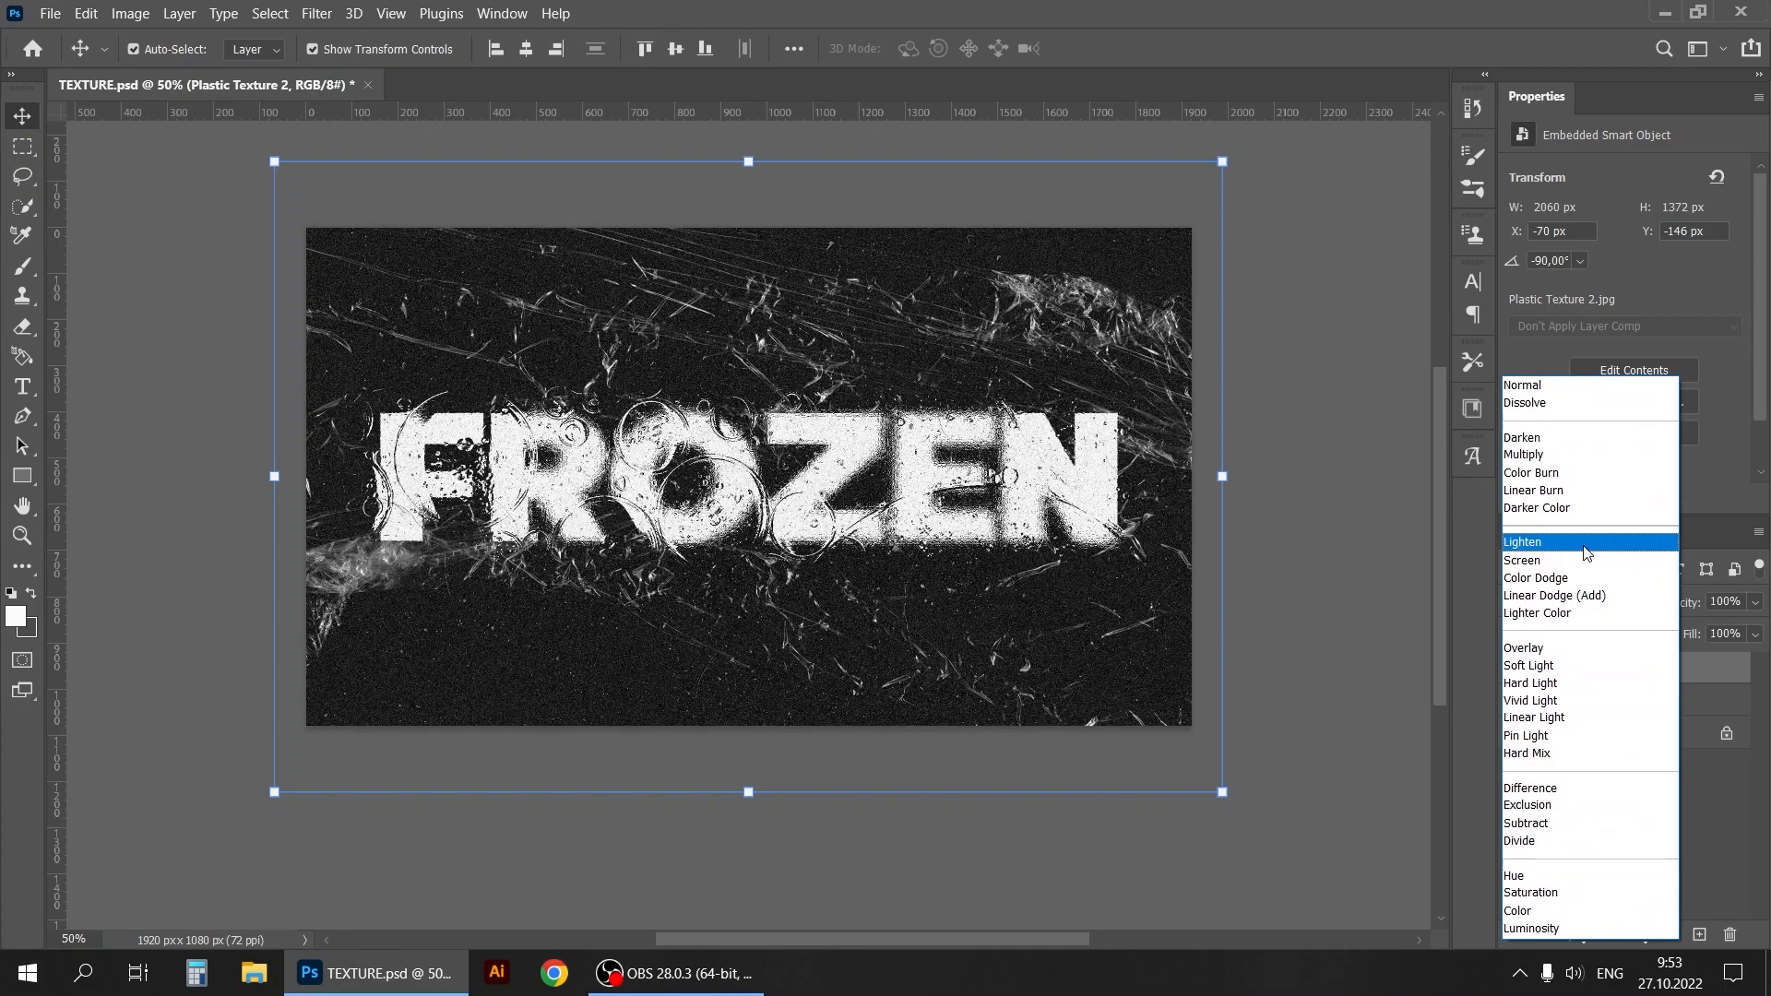
left_click(1586, 552)
left_click(1335, 558)
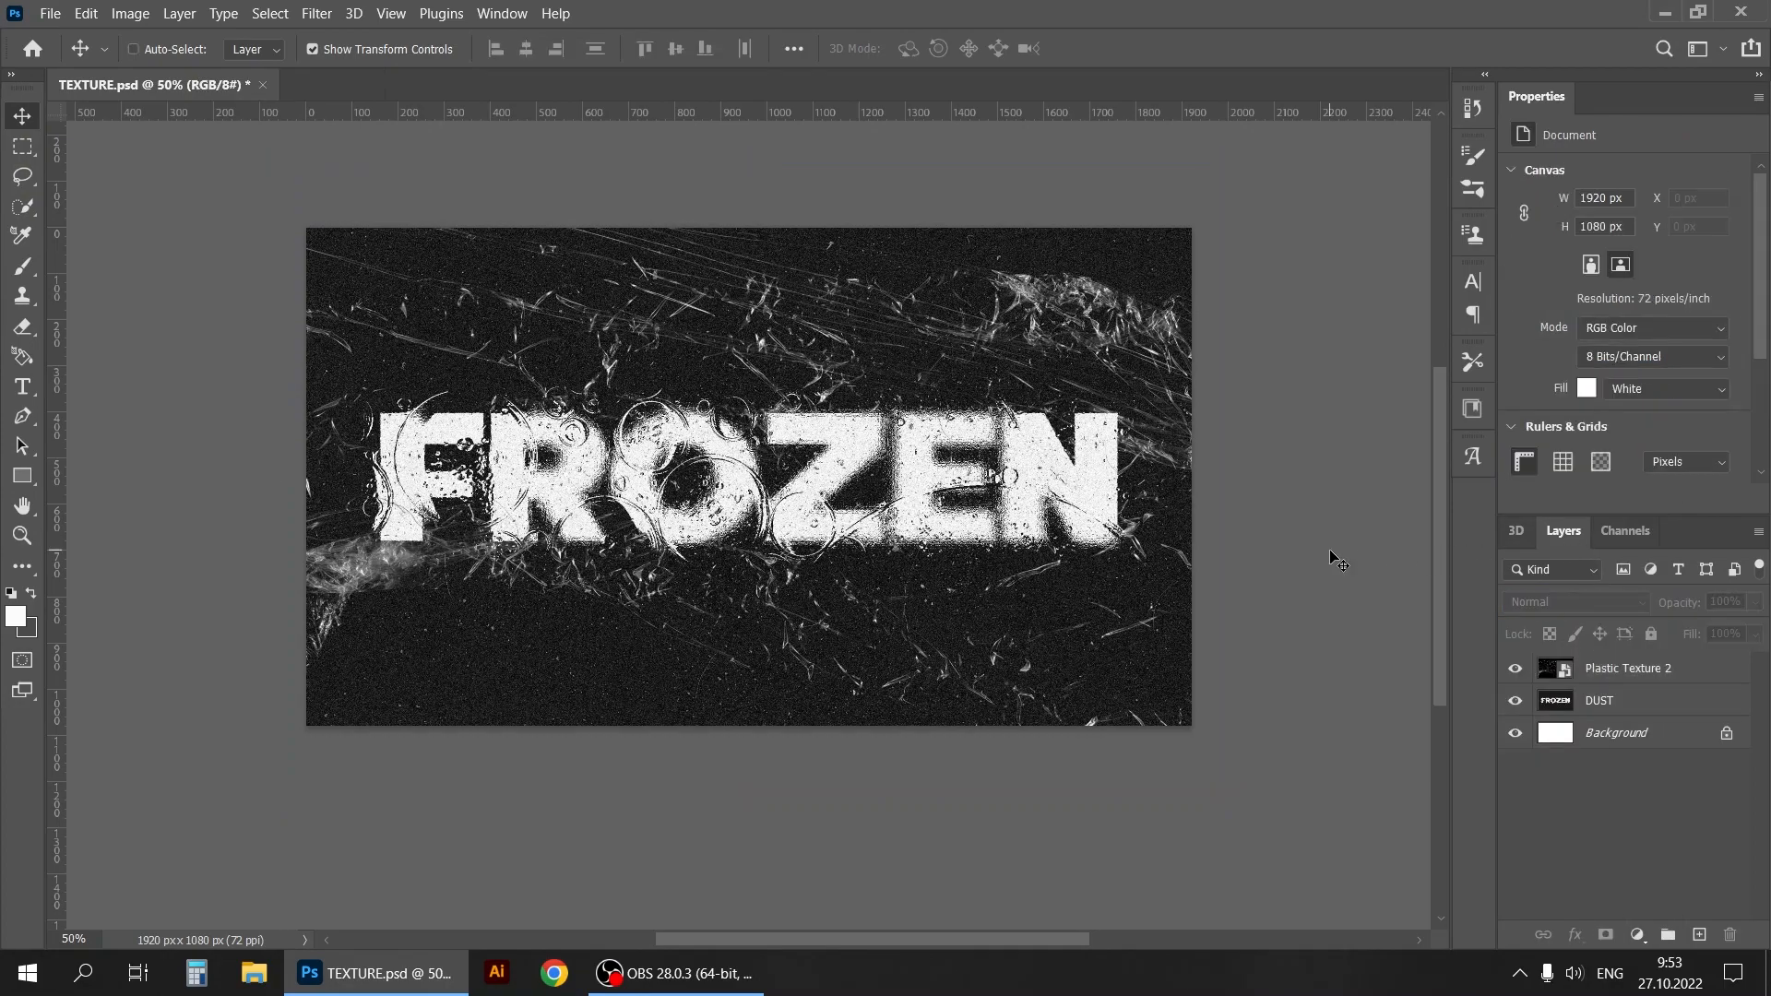
Step: Enlarge the Plastic Texture 2 layer to about 191% and shift it slightly down over the canvas
key("ctrl+minus")
left_click(1001, 522)
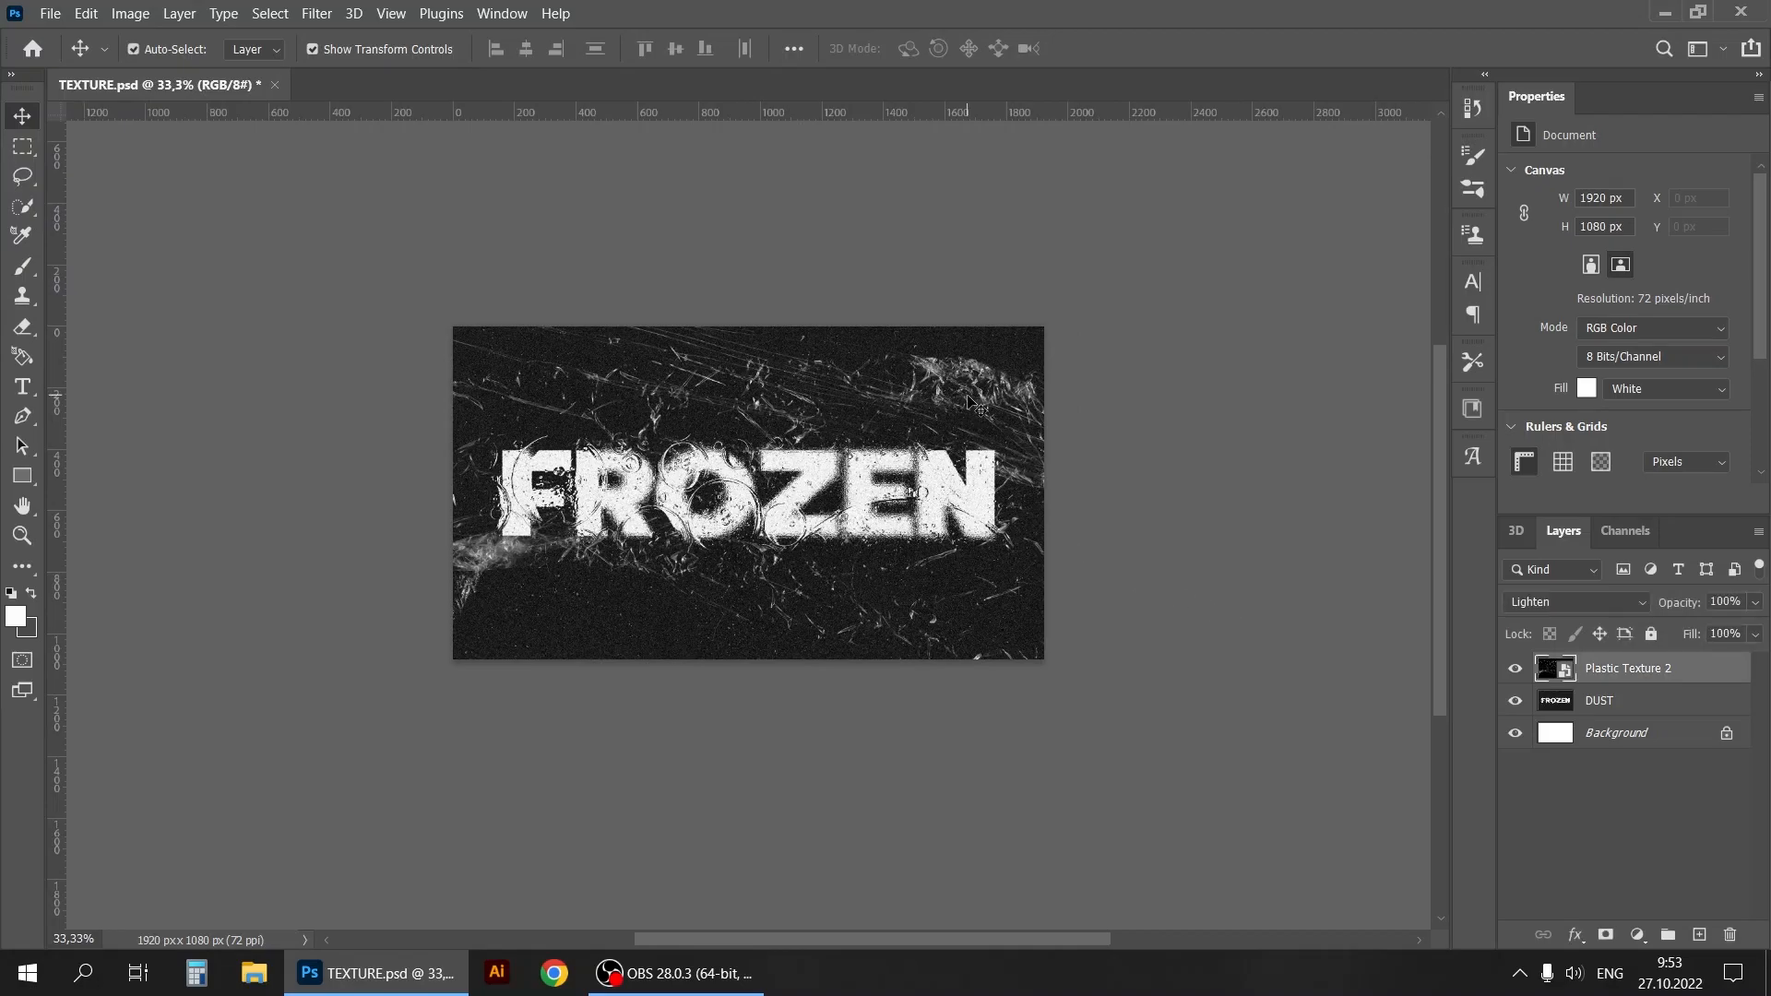
left_click_drag(1059, 707, 1160, 760)
left_click_drag(1000, 422, 999, 447)
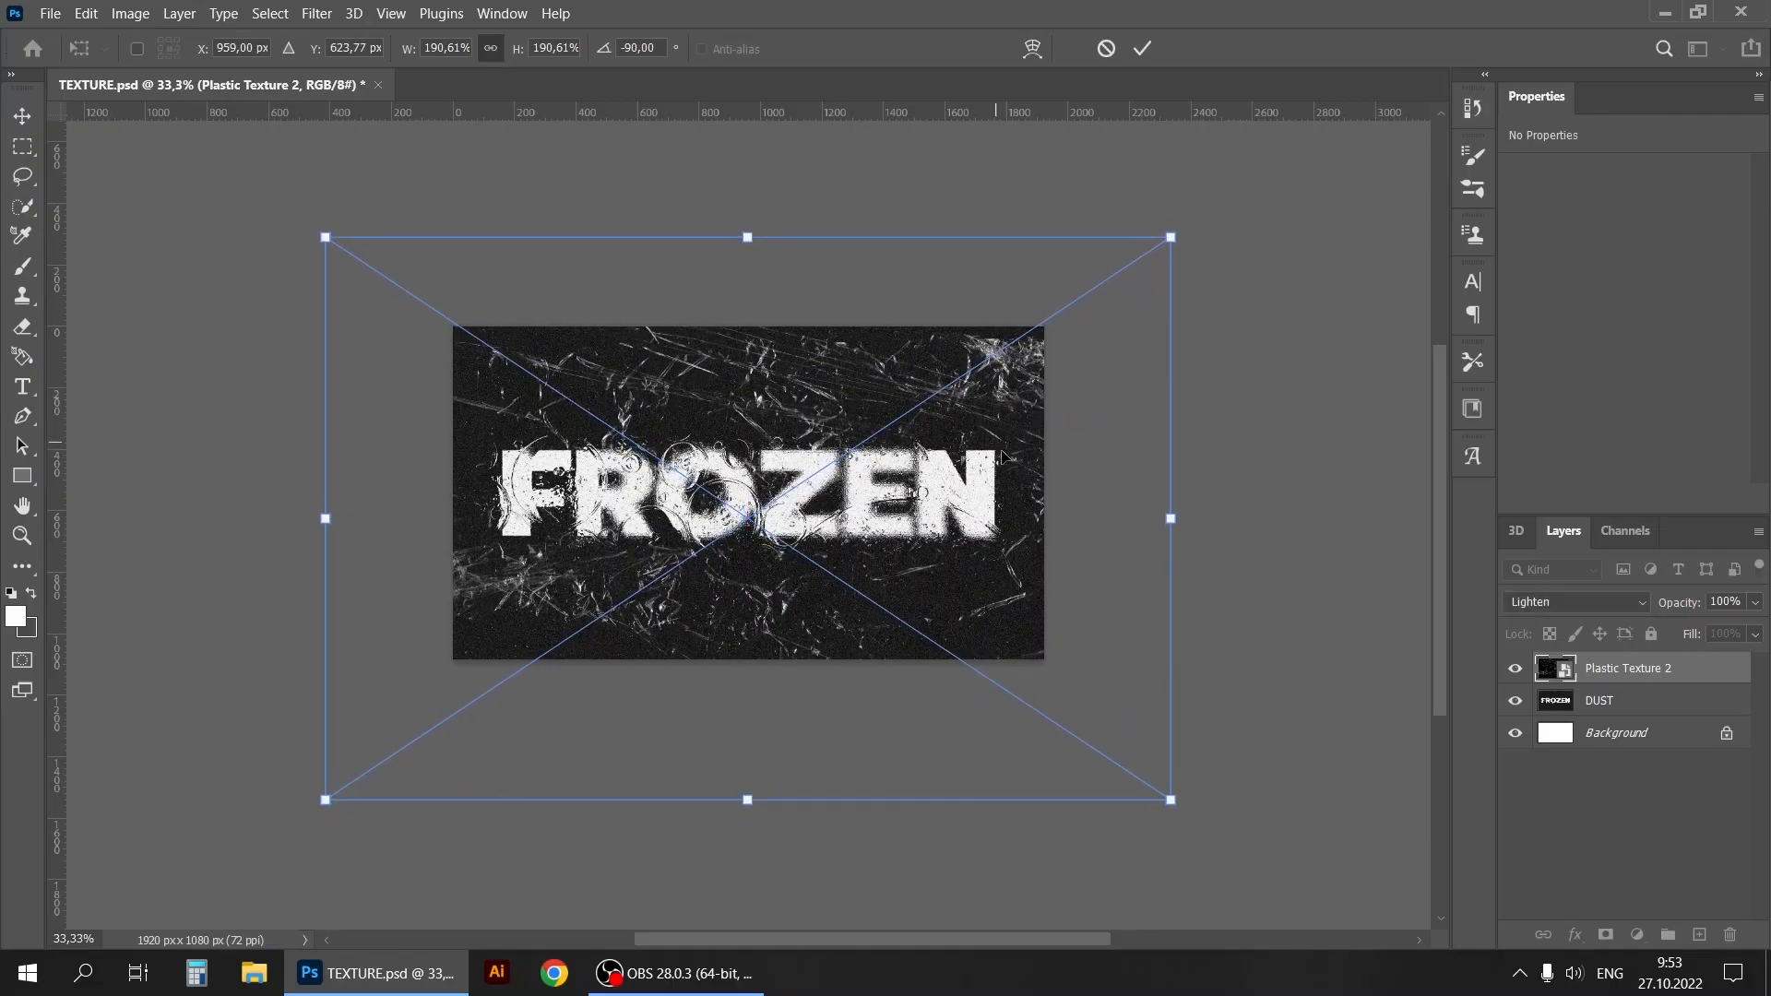
left_click(22, 115)
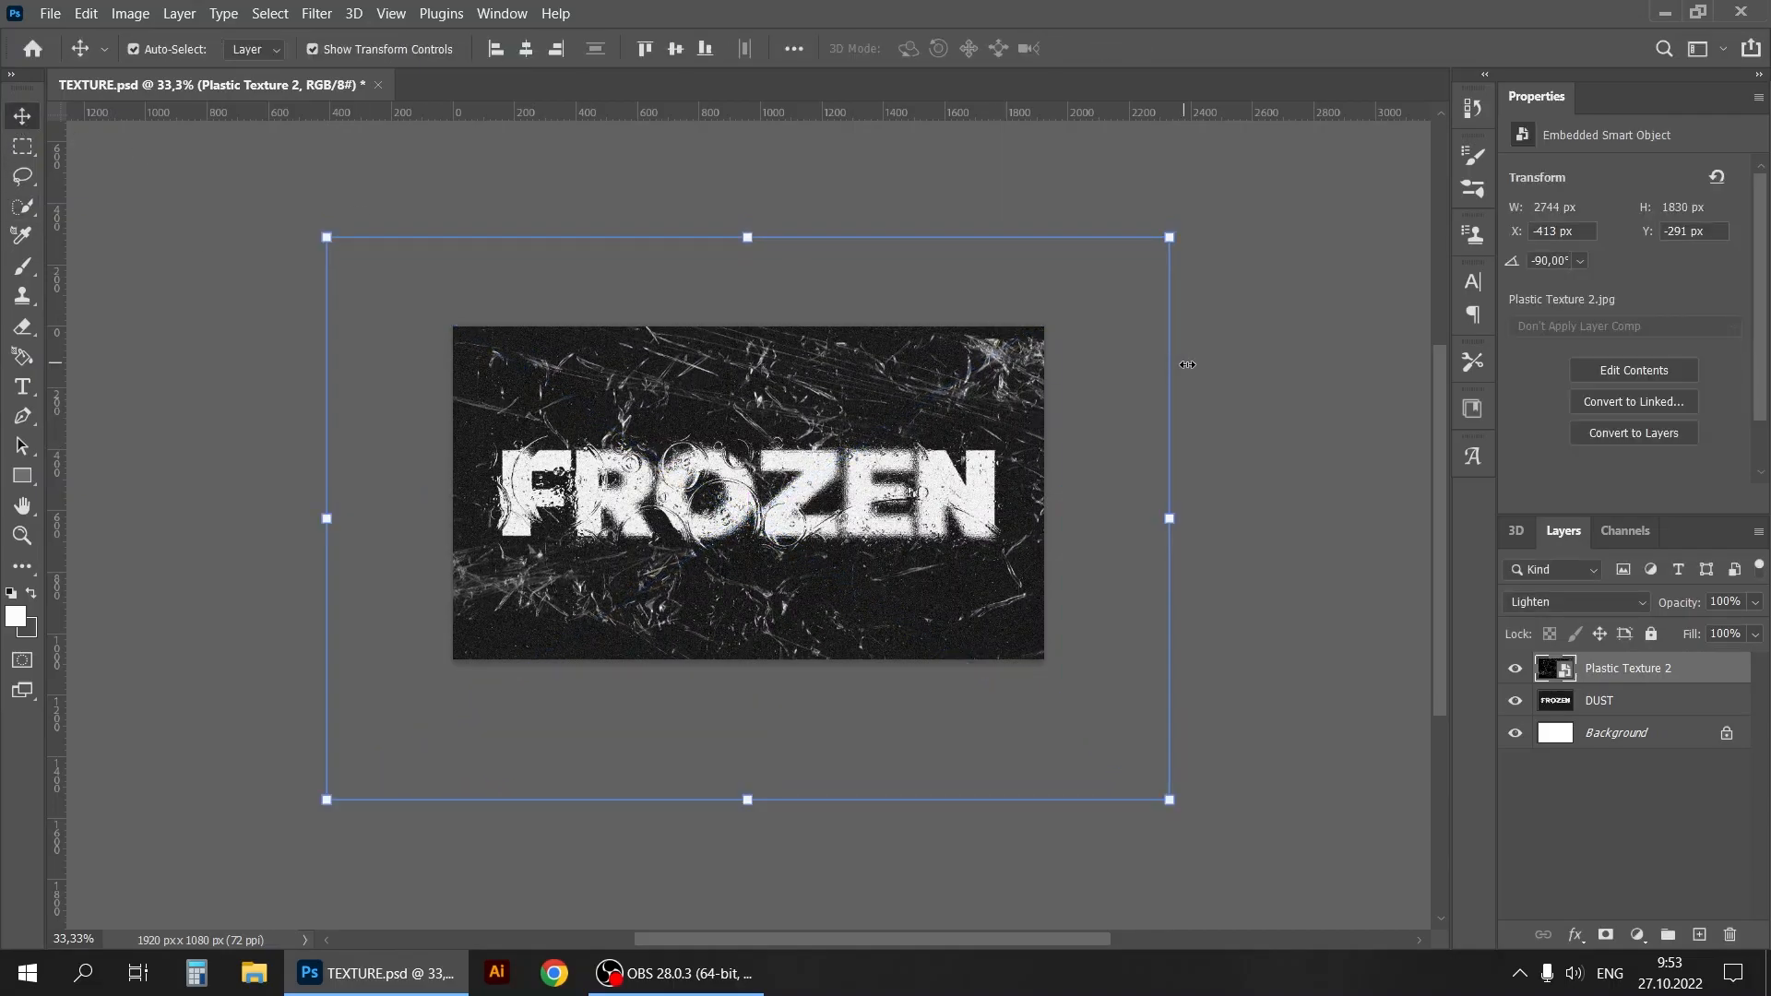
left_click(1234, 400)
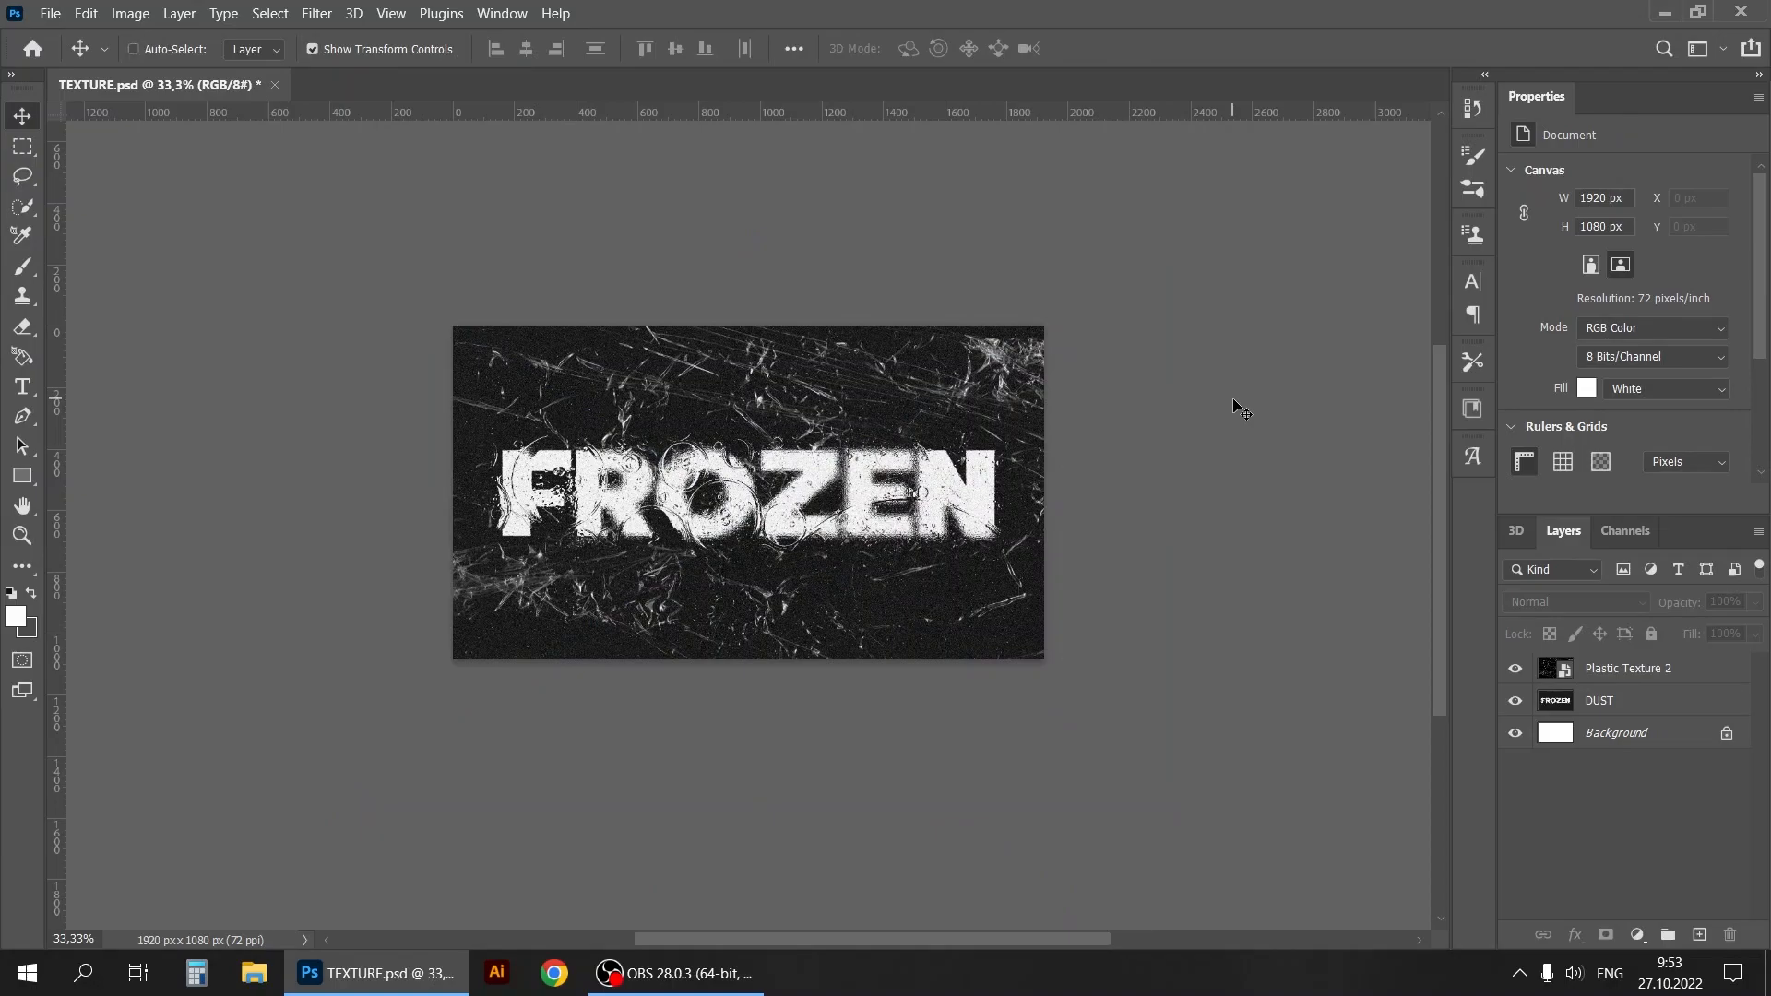
Step: Scale the Plastic Texture 2 layer up further to about 207% and deselect it
left_click(1015, 340, "ctrl")
left_click_drag(1168, 800, 1205, 821)
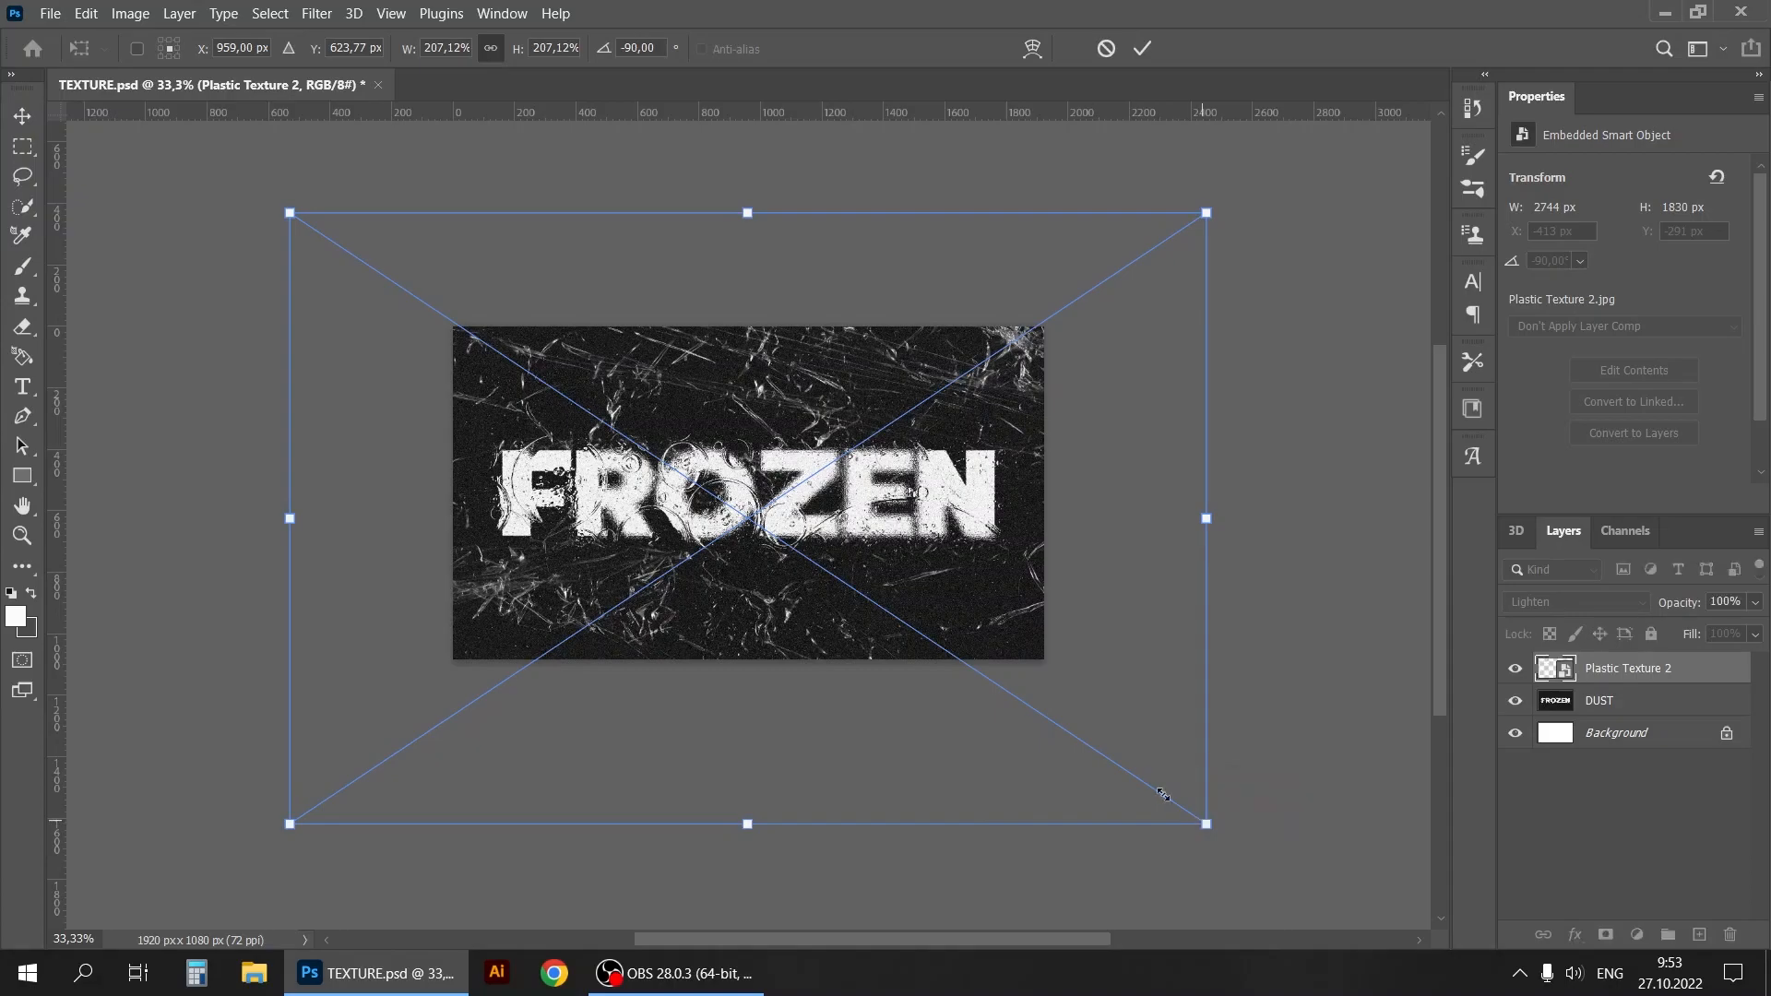
left_click(19, 118)
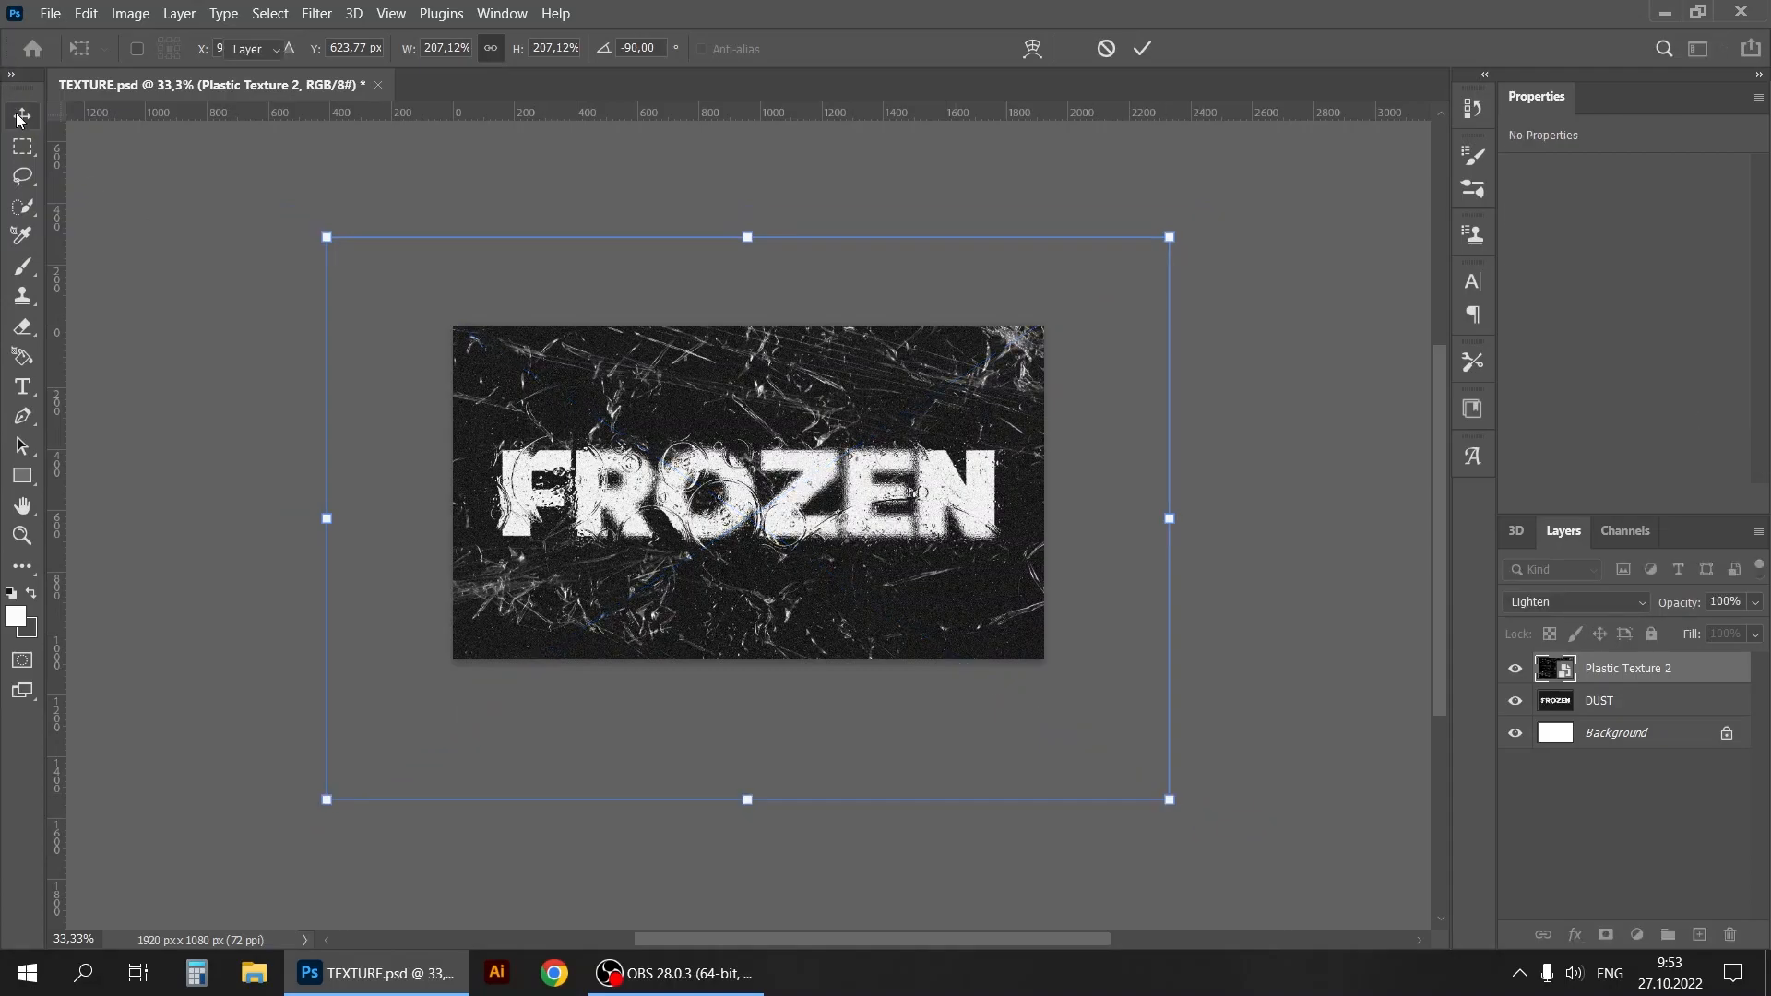
left_click(1340, 413)
key("ctrl+plus")
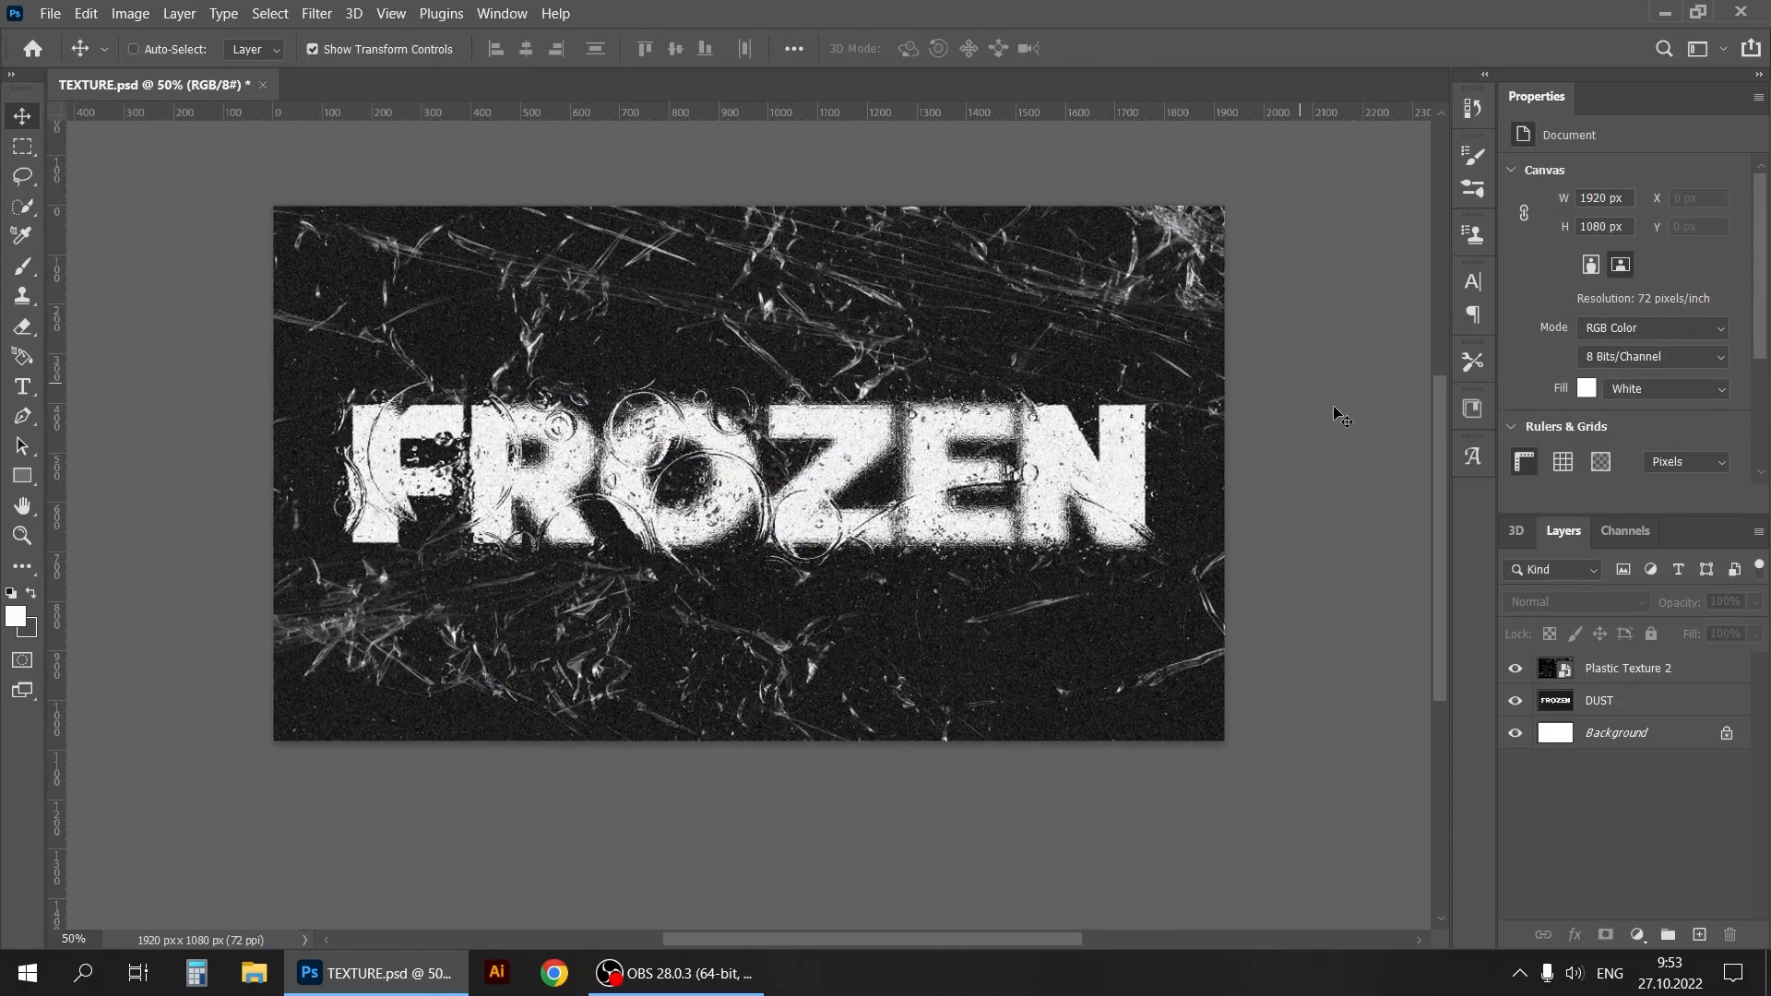